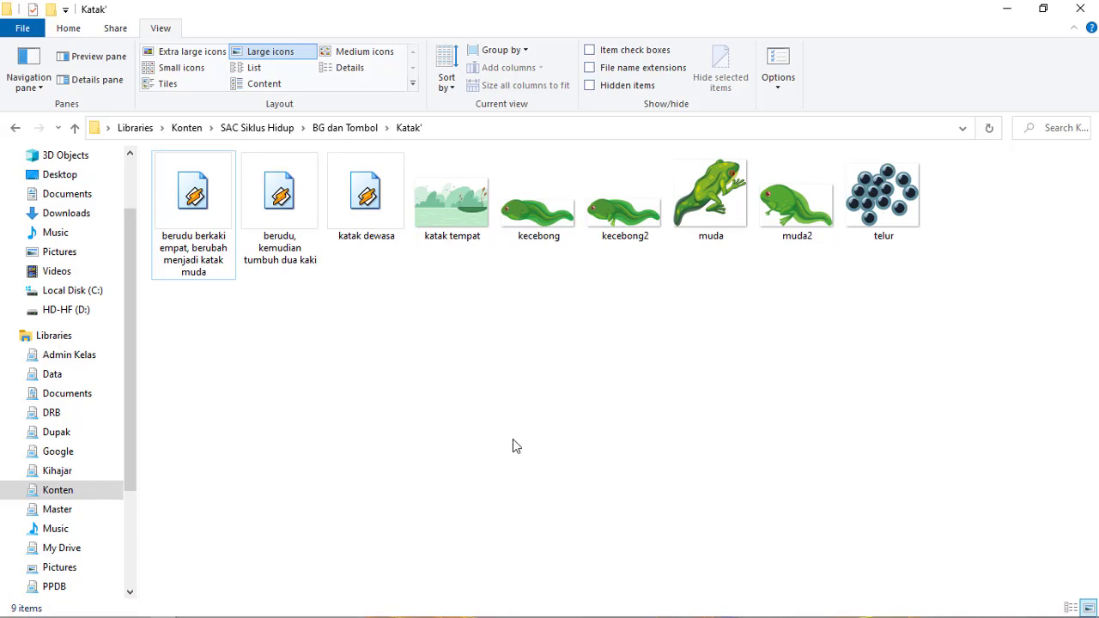
- Switch to the Chrome window showing Freepik, look over its home page, and minimize the window
click(75, 610)
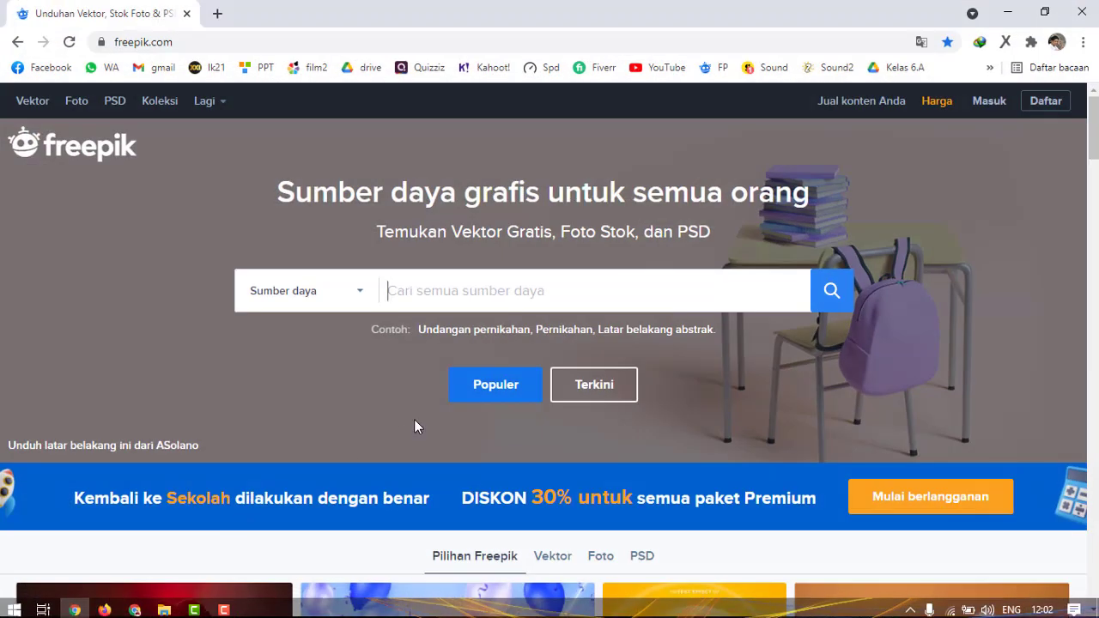
scroll(414, 427, down, 7)
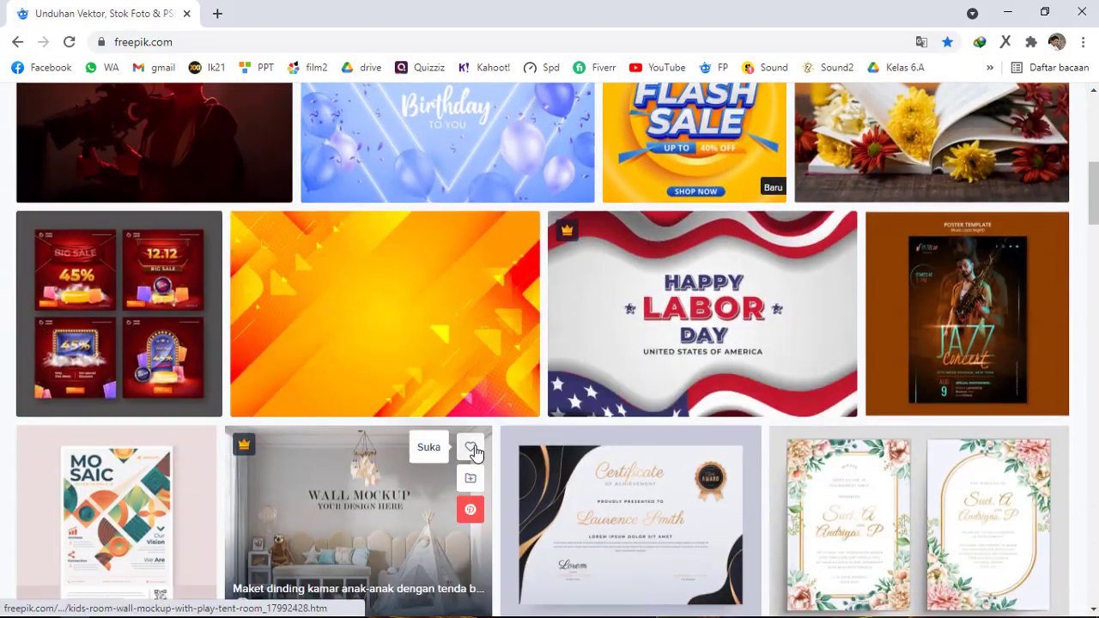
scroll(474, 454, up, 7)
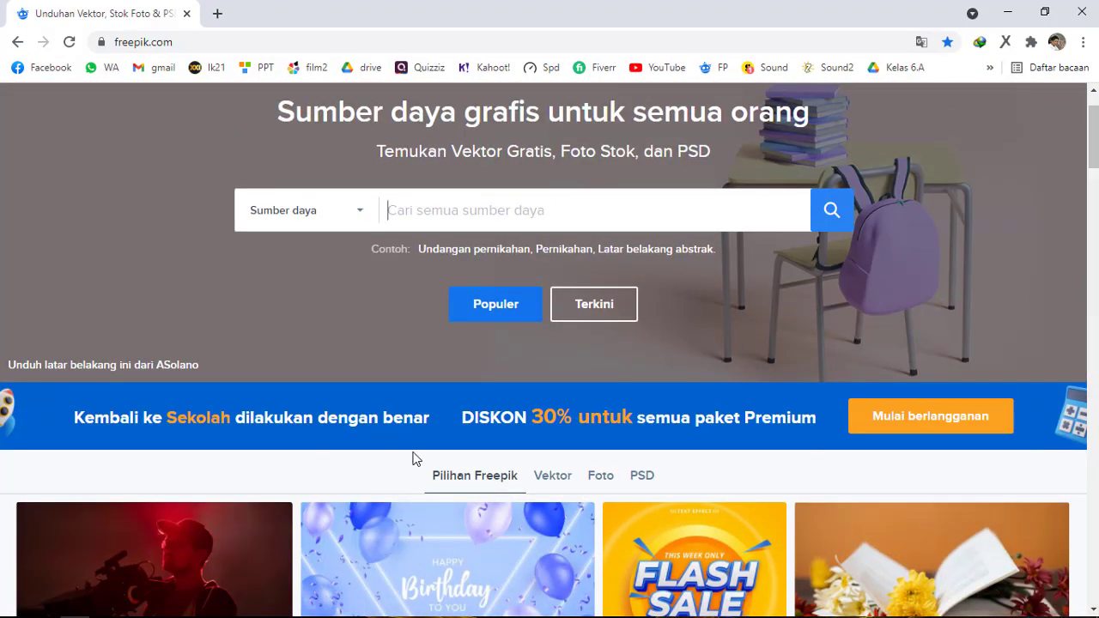
click(1008, 14)
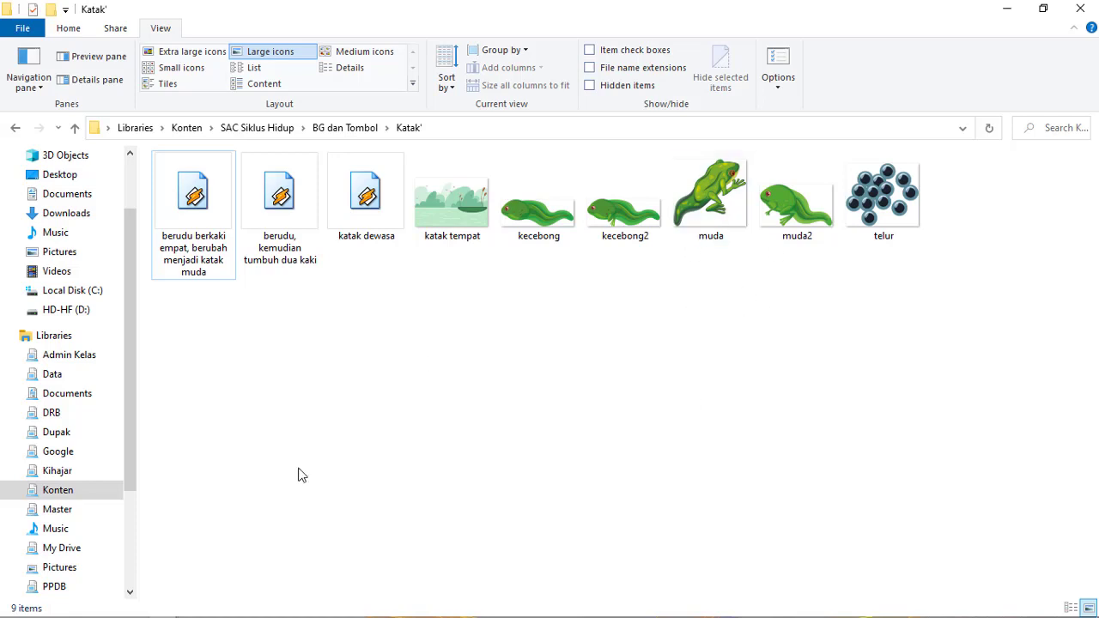
- Switch to the Chrome window showing Canva and look over the suggested design types and the existing designs on its home page
mouse_move(129, 608)
mouse_move(515, 616)
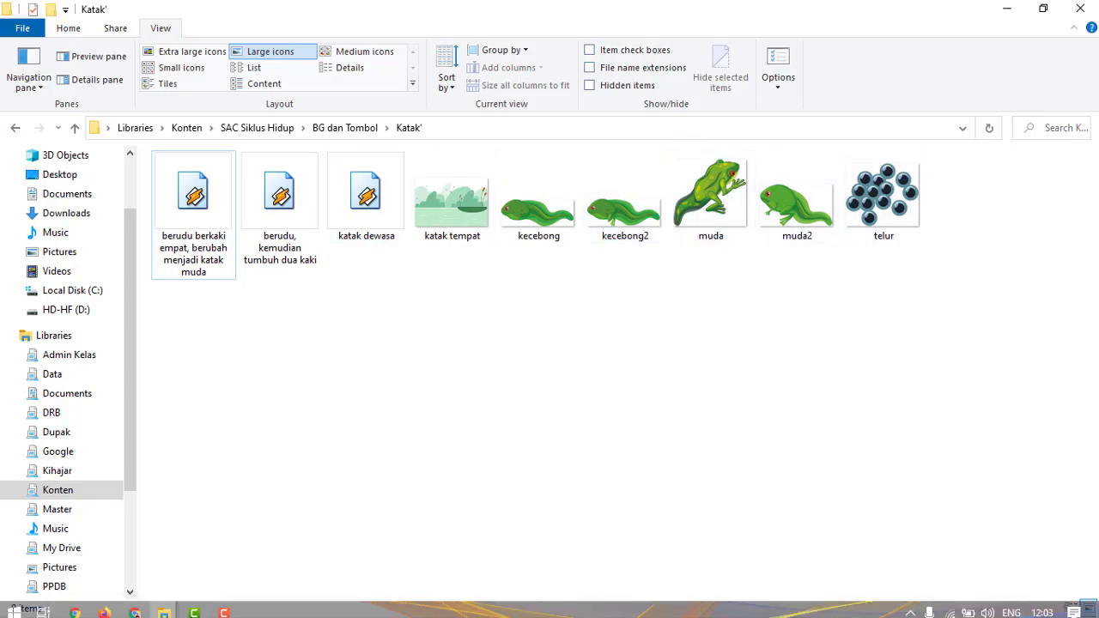
click(135, 611)
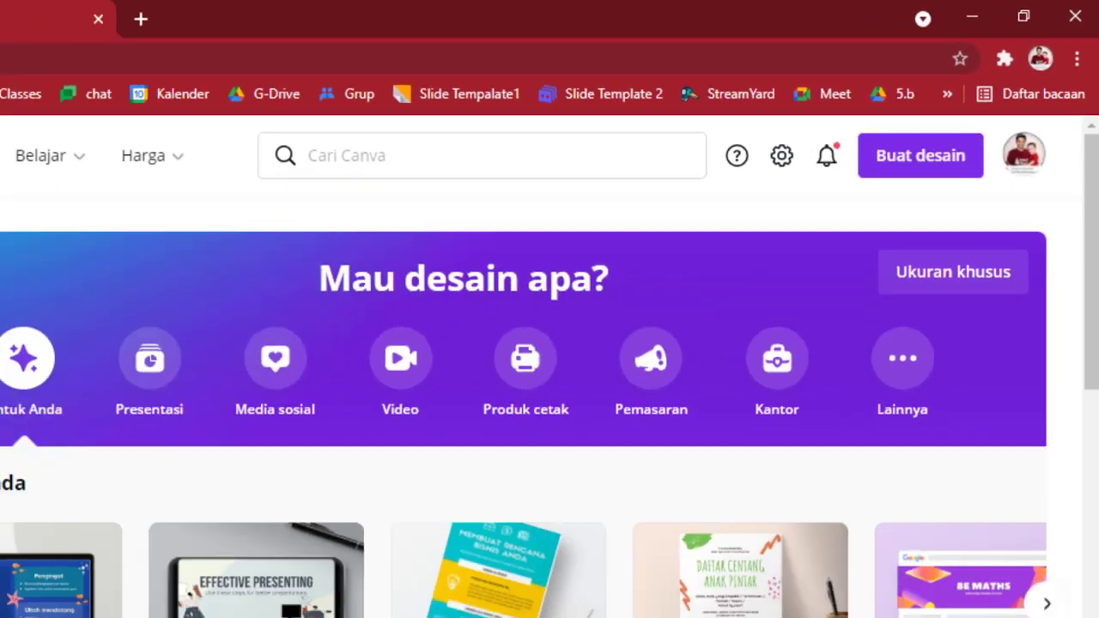
scroll(672, 350, down, 7)
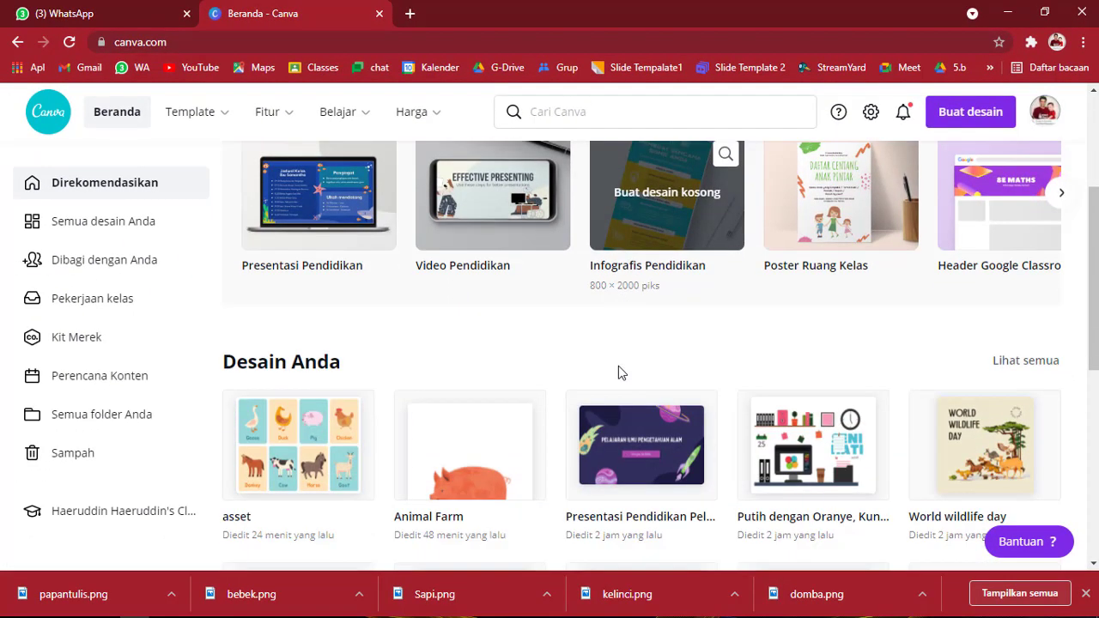
scroll(661, 455, up, 7)
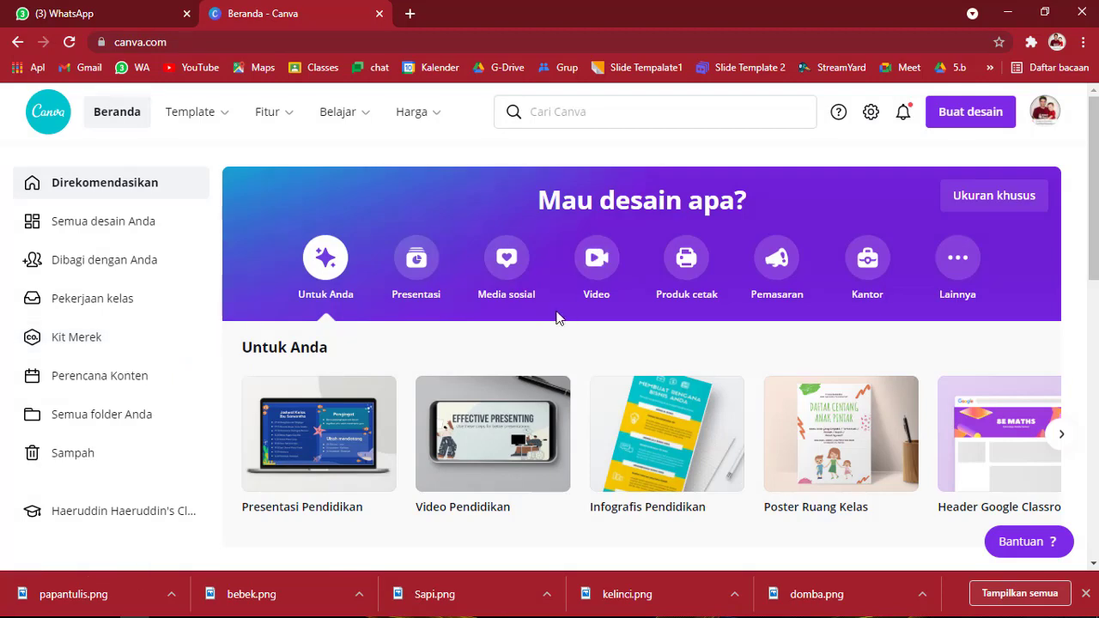
scroll(558, 244, down, 5)
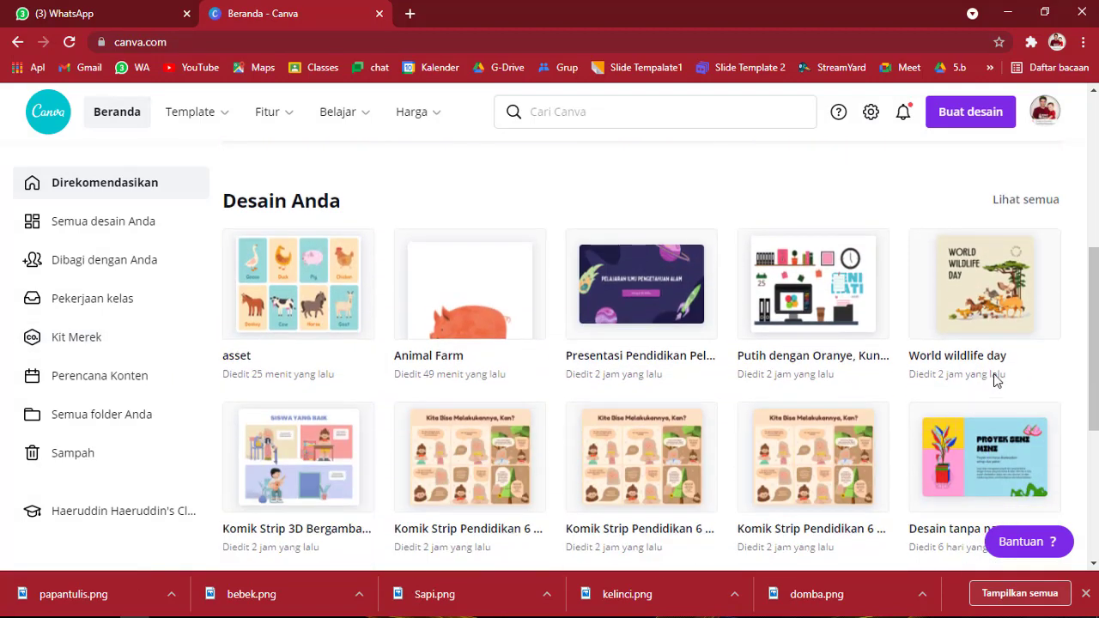
scroll(380, 429, up, 4)
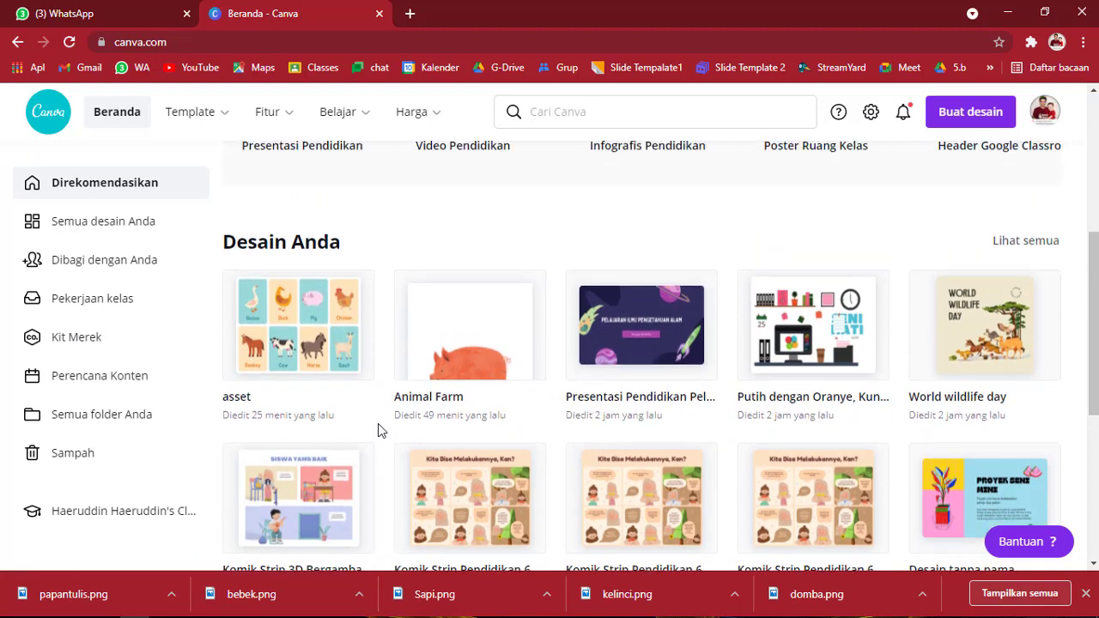
scroll(378, 431, down, 4)
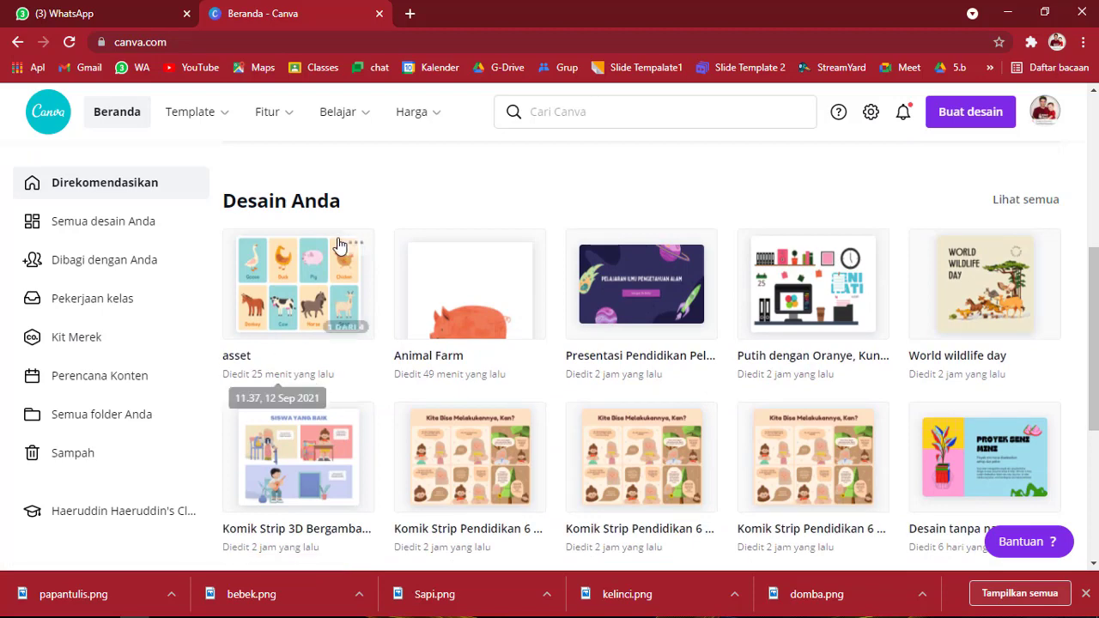
- Look through the list of design types available for a new design and close it
click(980, 126)
scroll(867, 275, down, 3)
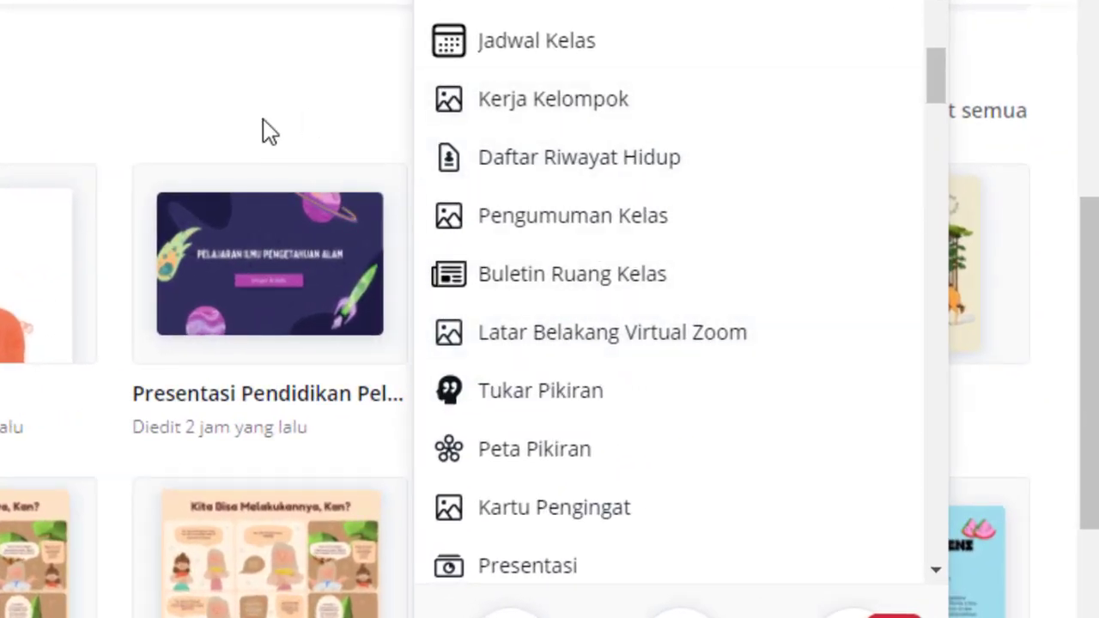
click(266, 131)
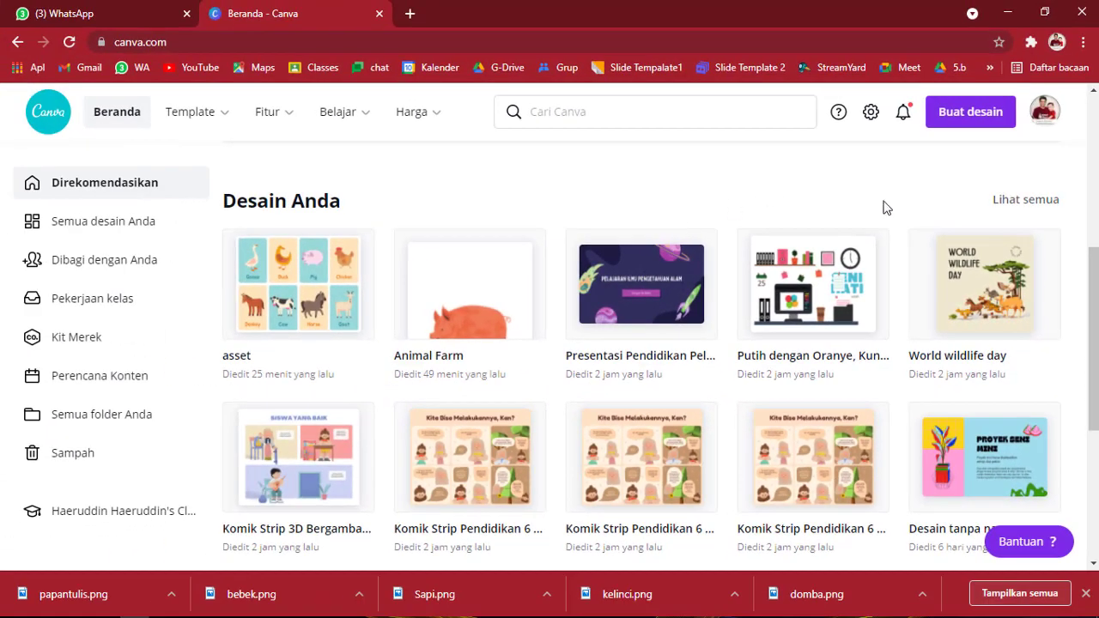
- Open the "asset" design and look through the flash-card templates offered for it
click(294, 312)
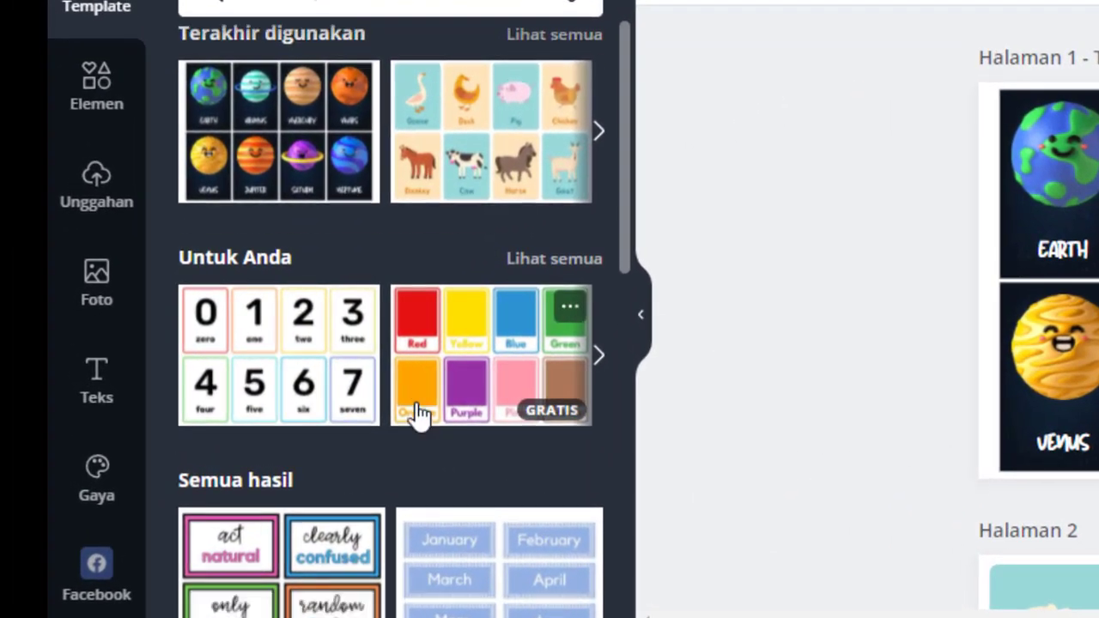
scroll(228, 412, down, 3)
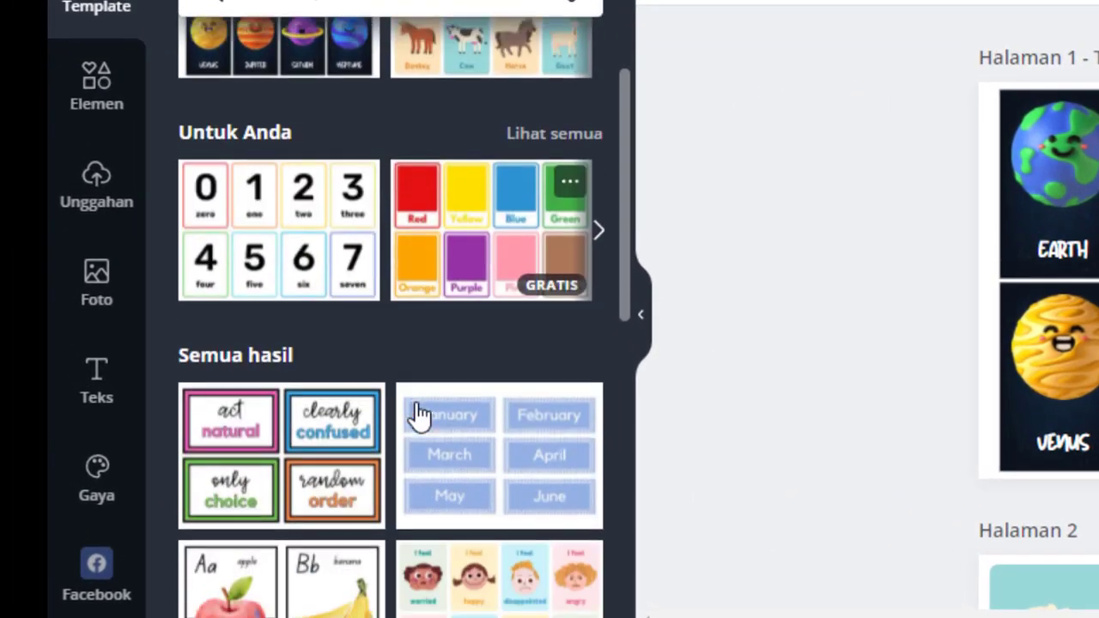
scroll(440, 436, up, 3)
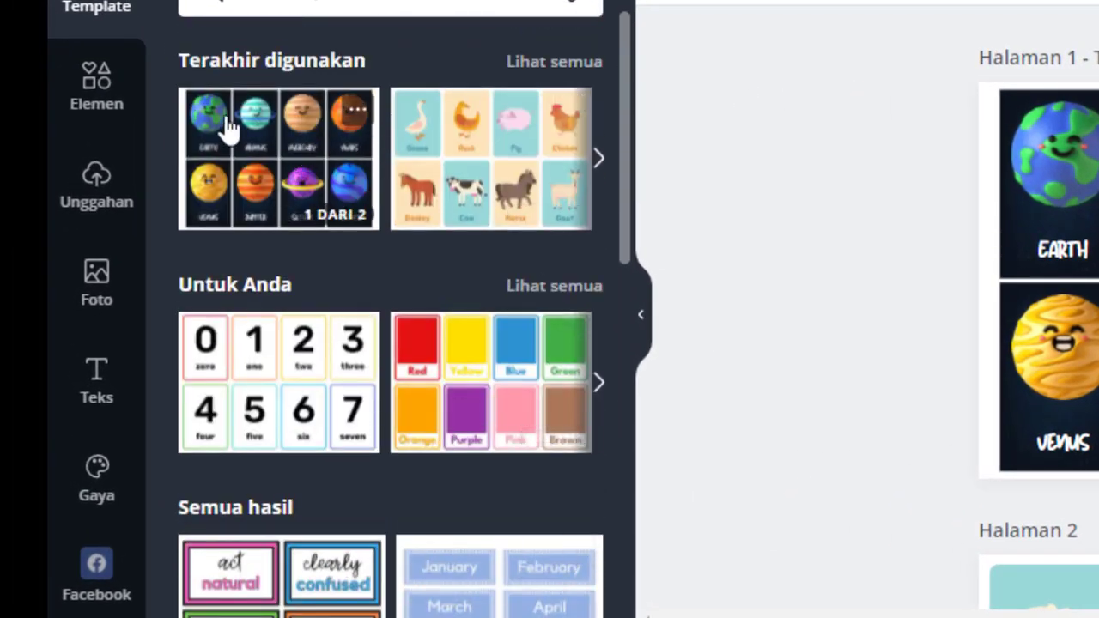
scroll(343, 429, down, 10)
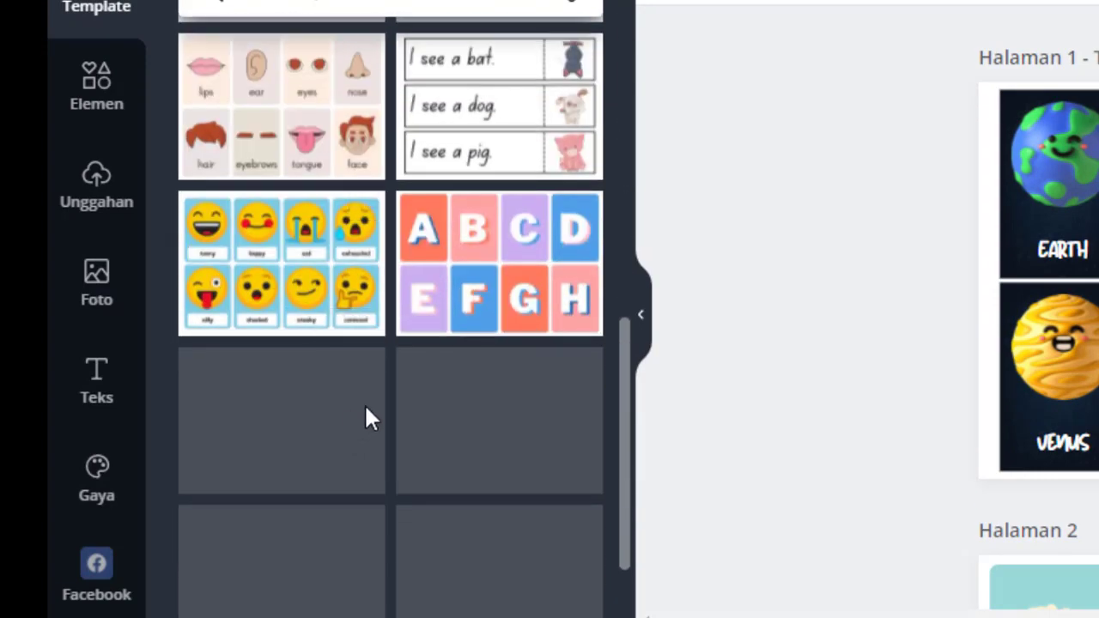
scroll(417, 473, down, 8)
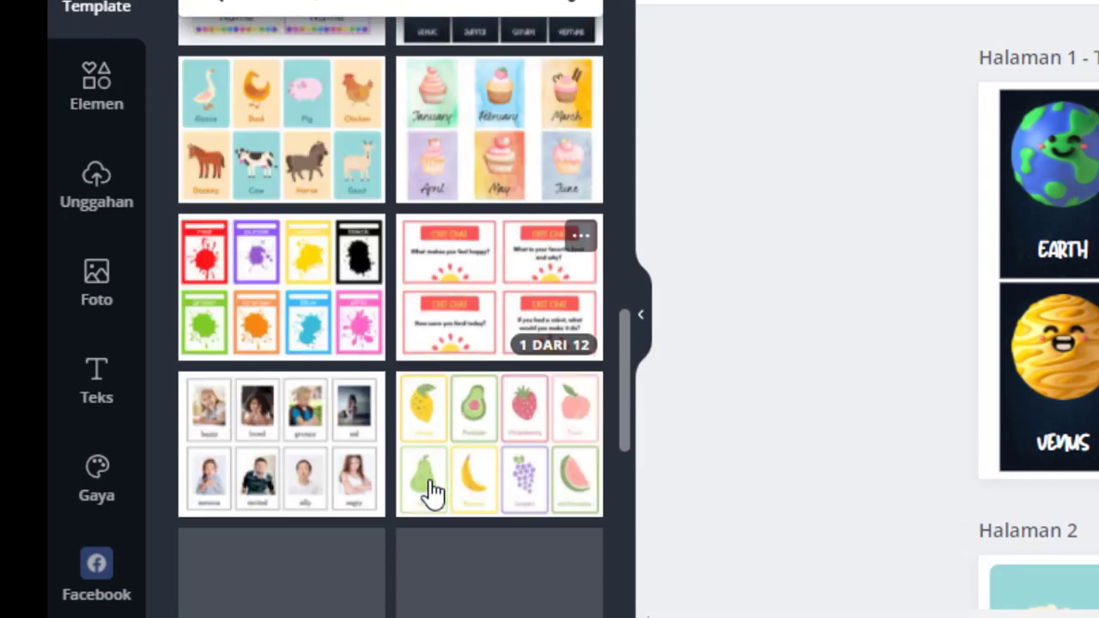
scroll(434, 491, up, 5)
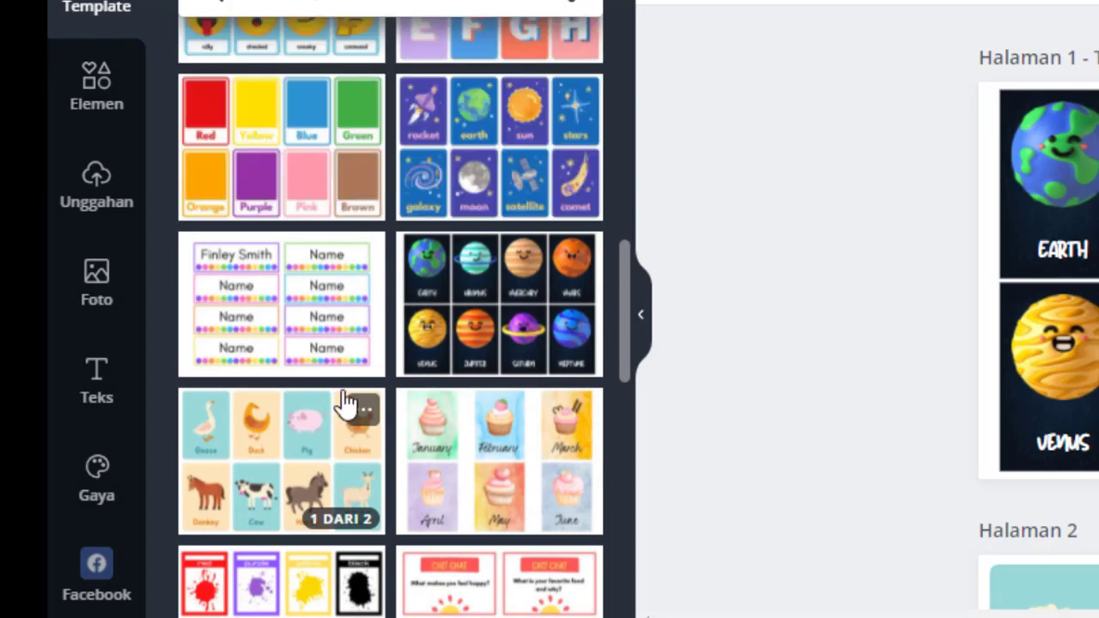
scroll(304, 240, up, 3)
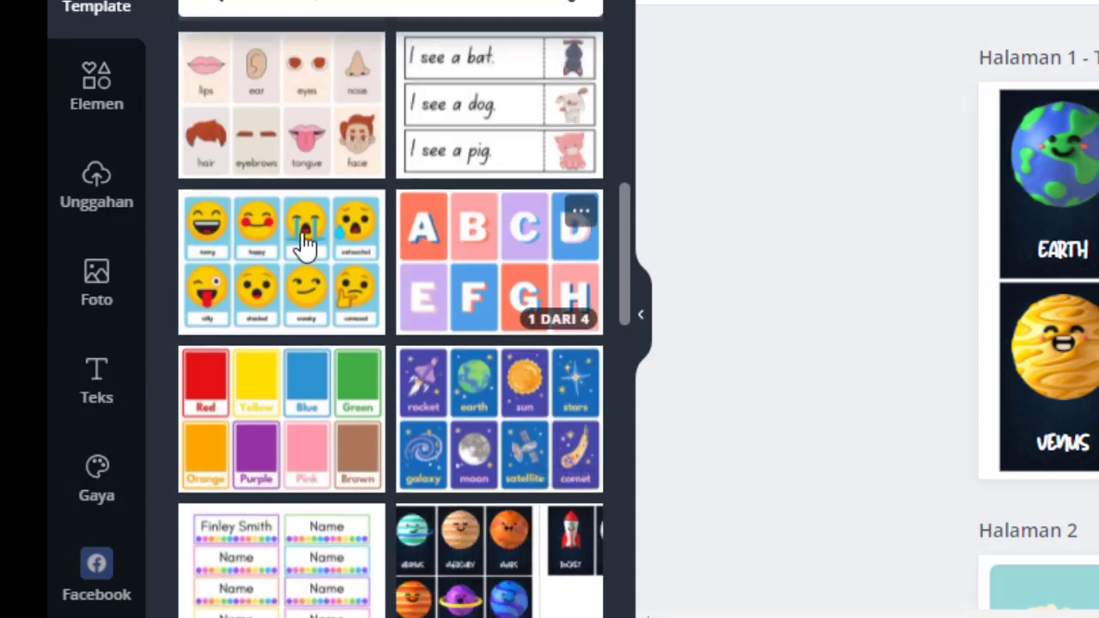
scroll(403, 258, down, 3)
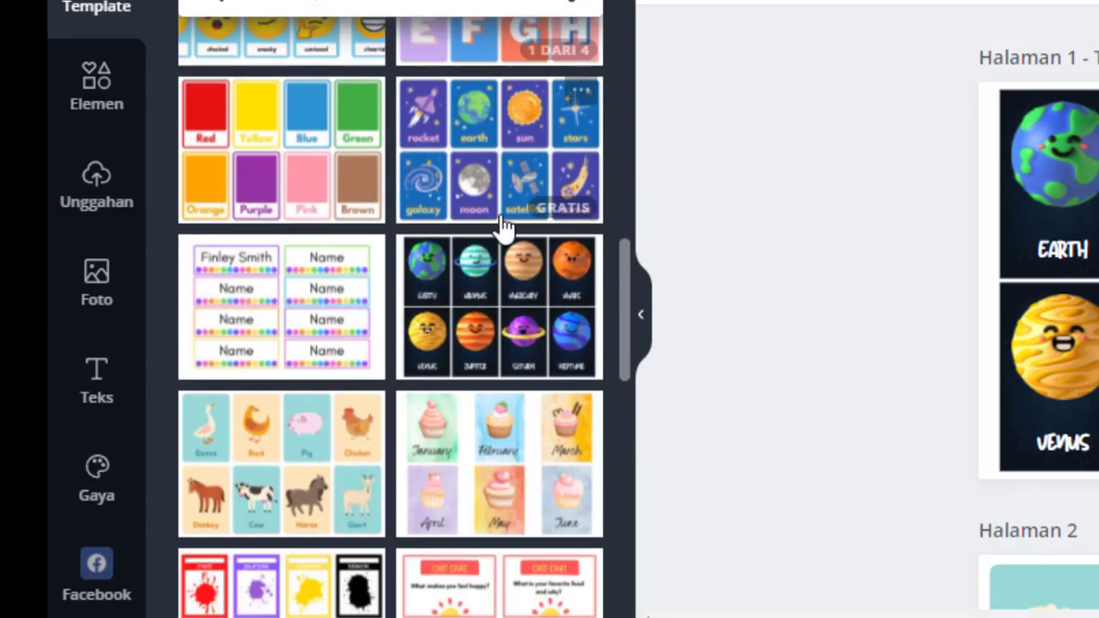
scroll(459, 211, up, 1)
scroll(453, 257, up, 2)
scroll(429, 454, down, 10)
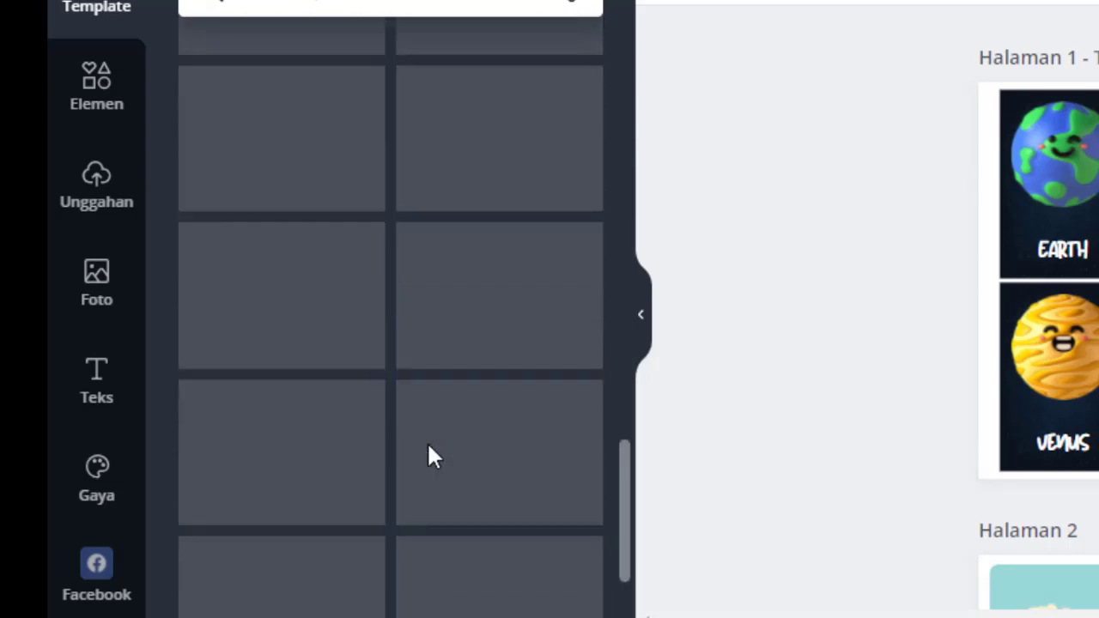
scroll(498, 451, down, 6)
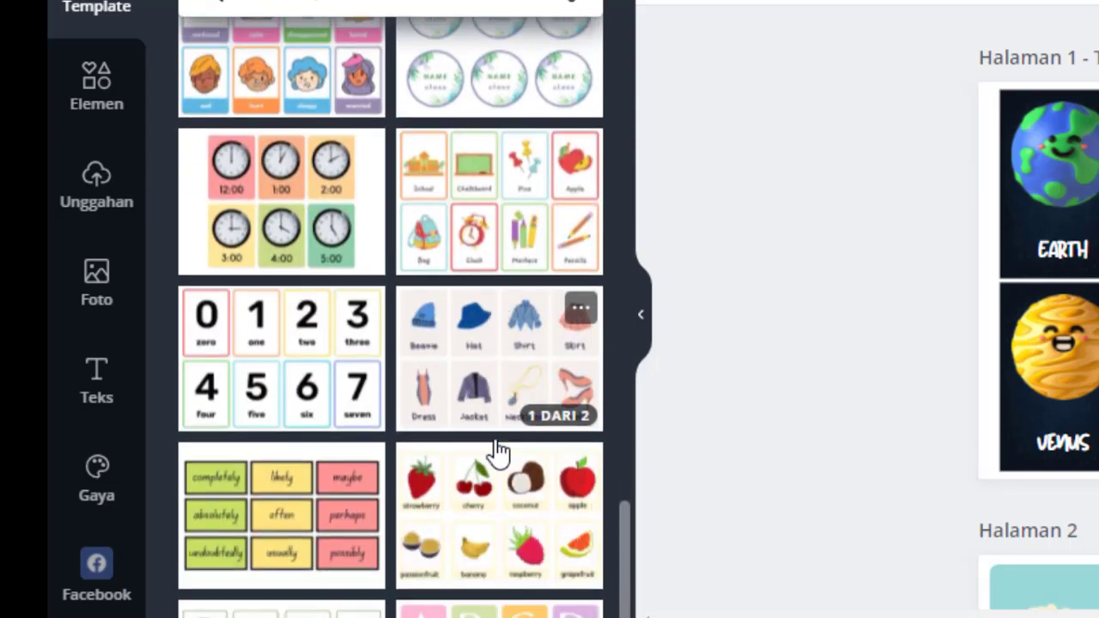
scroll(412, 498, down, 2)
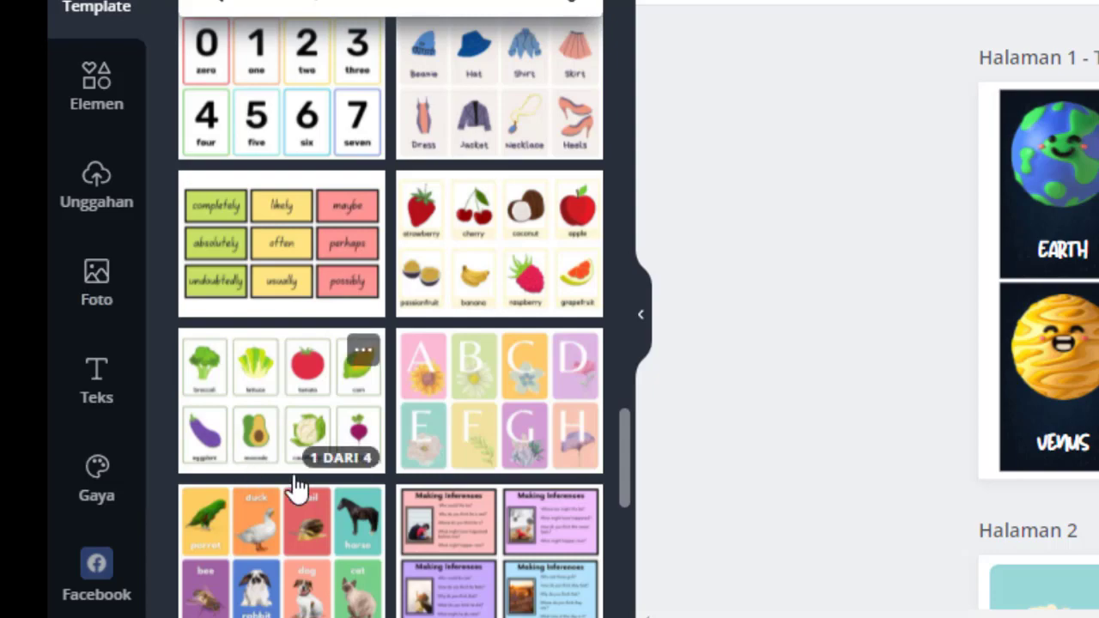
- Look at the recent searches in the template search and close the list
click(411, 4)
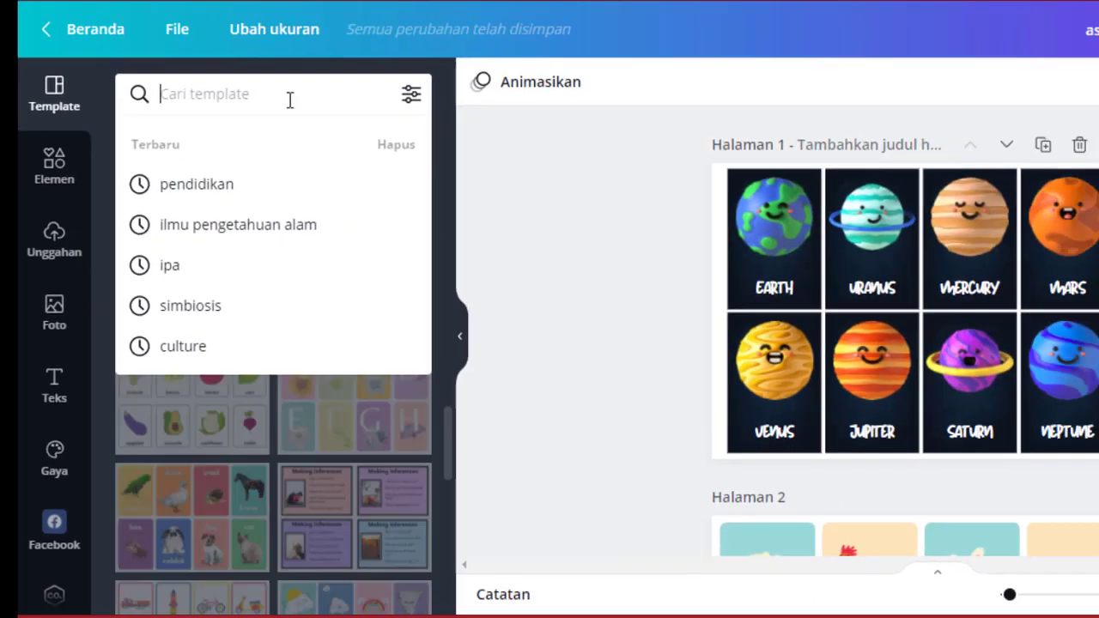
click(570, 233)
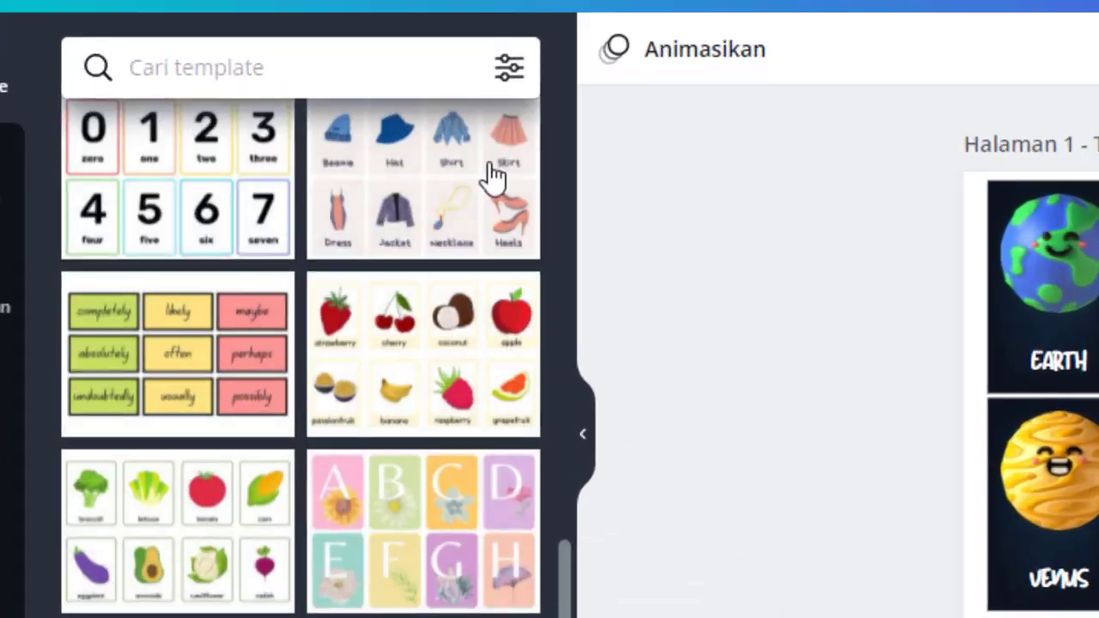
click(210, 22)
- Display the elements library and the photo library of the editor
click(14, 109)
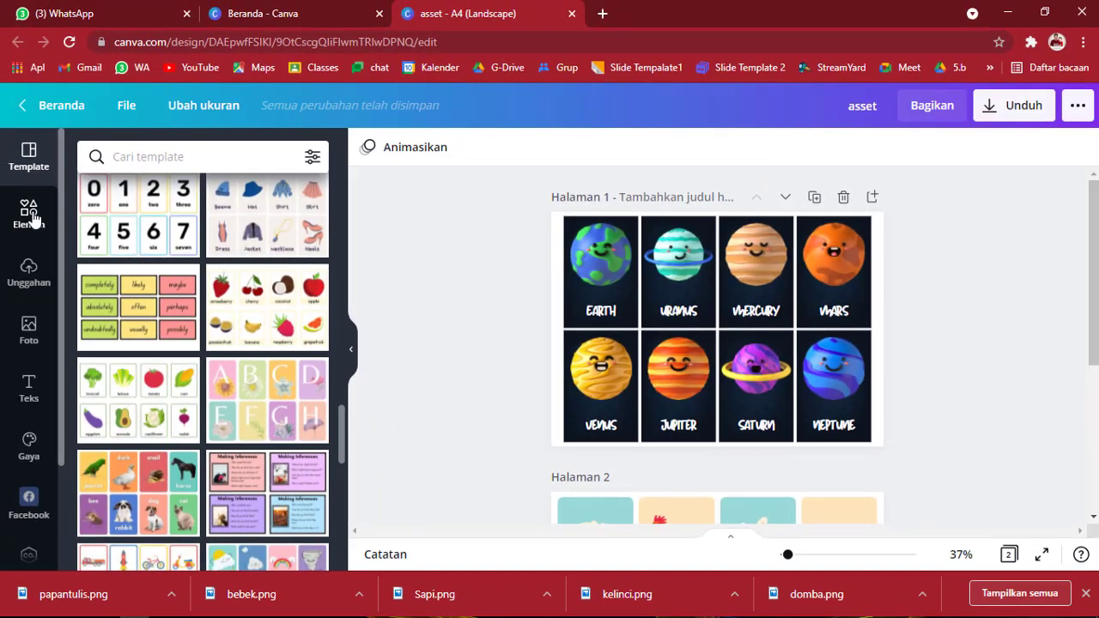
click(33, 220)
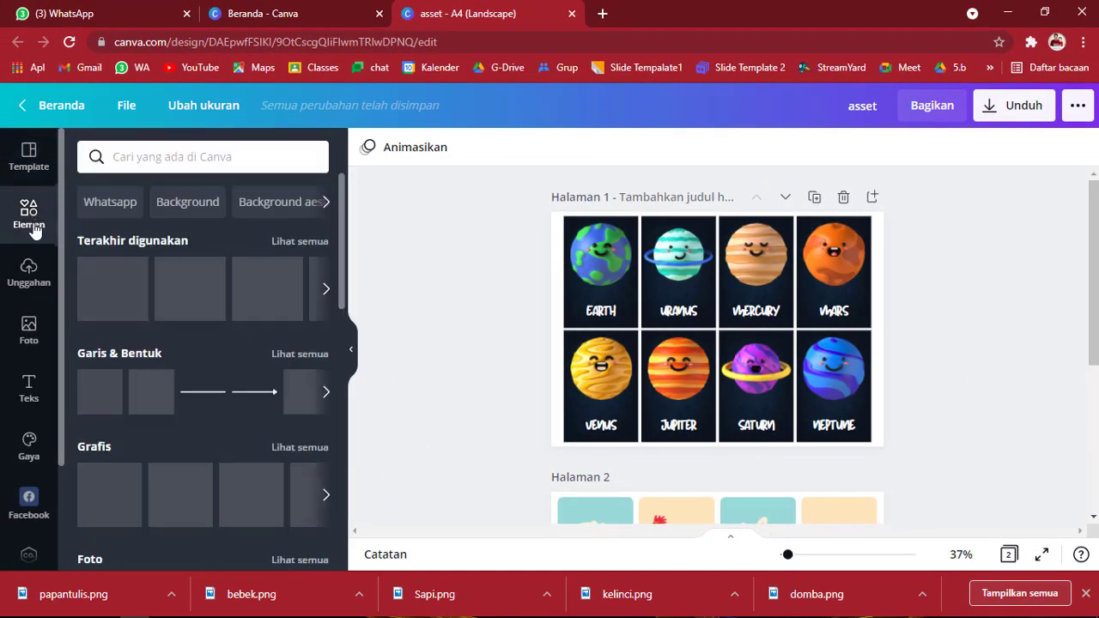
click(35, 346)
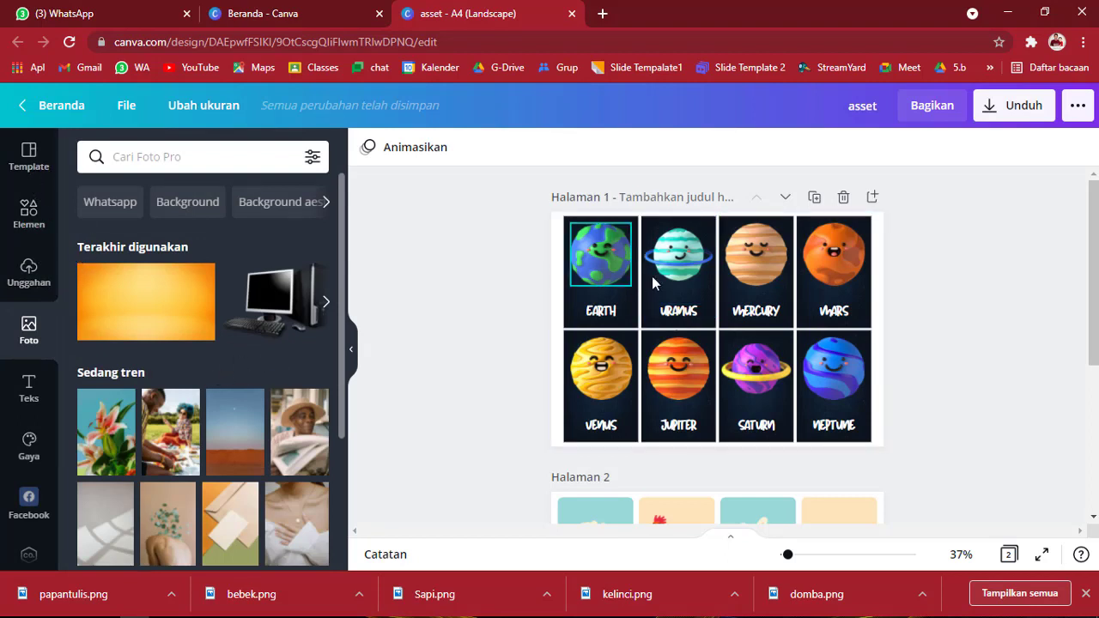
- Add a blank page after the animal flash cards on page 2
scroll(711, 301, down, 3)
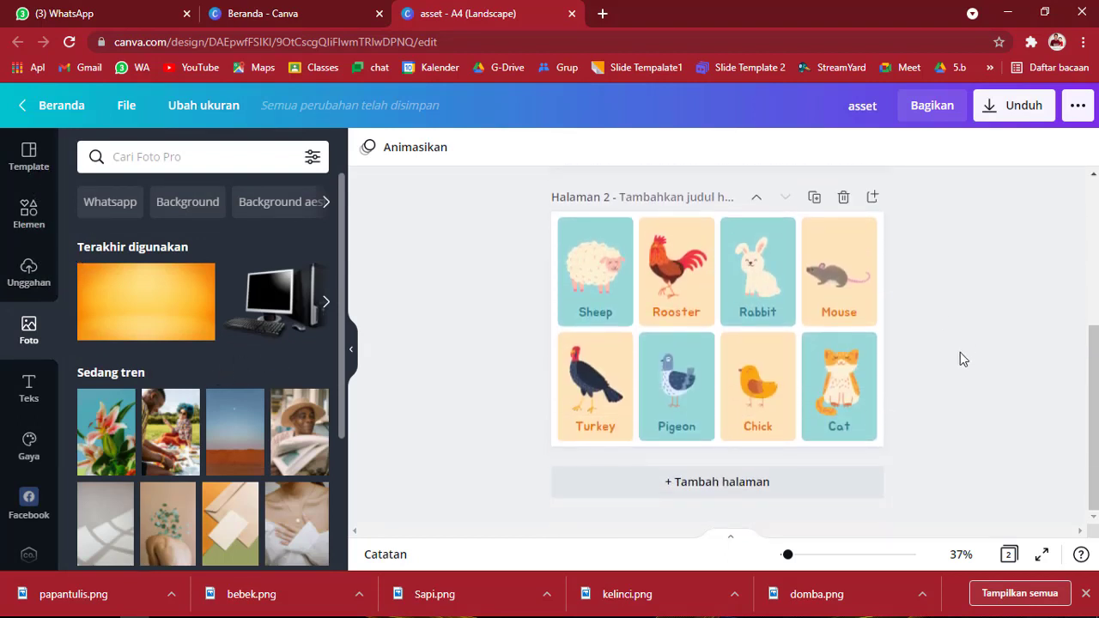
scroll(790, 243, up, 3)
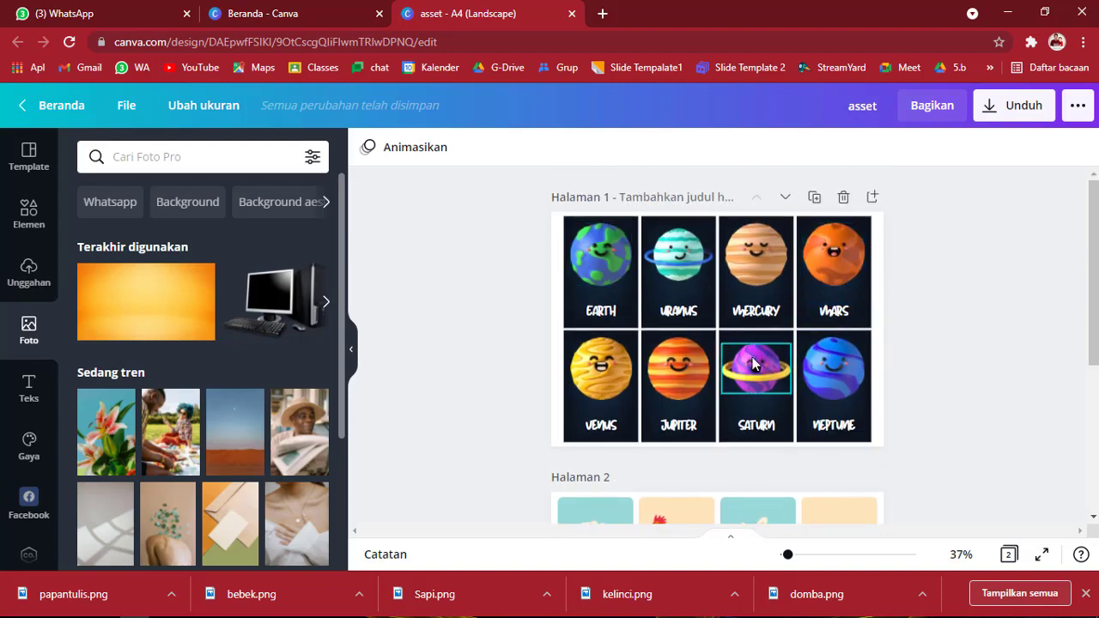
scroll(790, 243, down, 3)
scroll(639, 255, up, 3)
scroll(639, 255, down, 3)
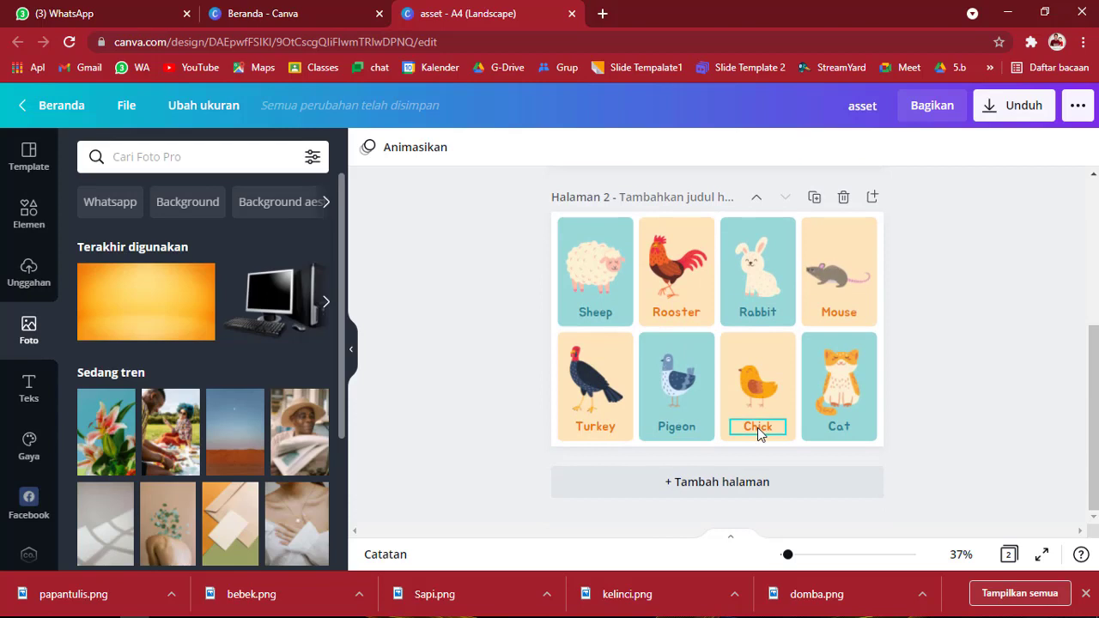
click(732, 500)
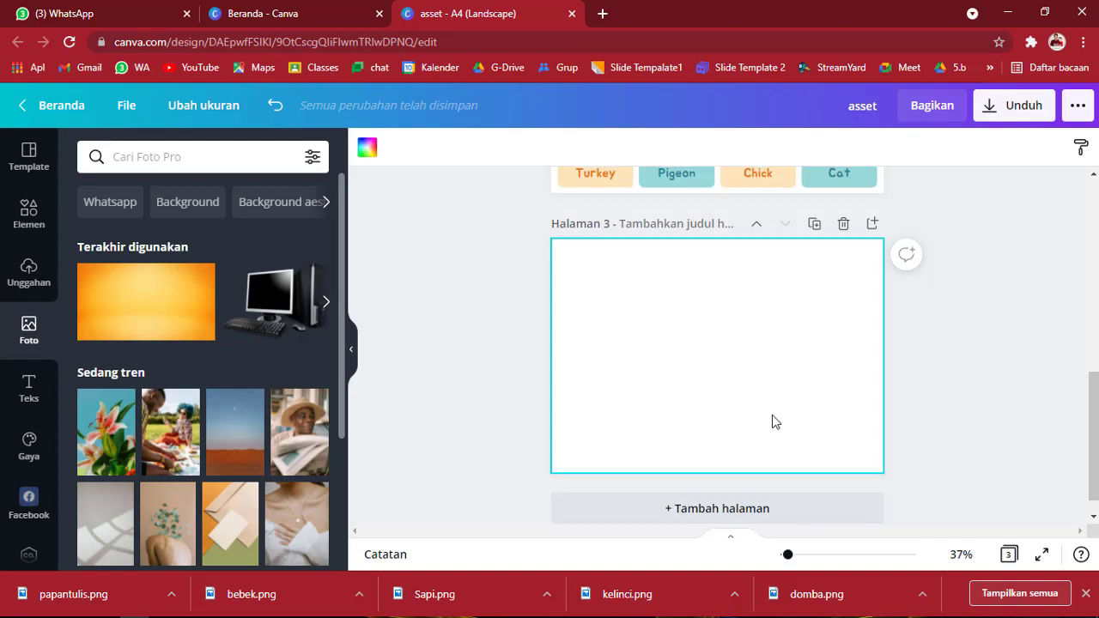
- Copy the sheep illustration from page 2 onto blank page 3, allowing the site clipboard access
scroll(773, 419, up, 3)
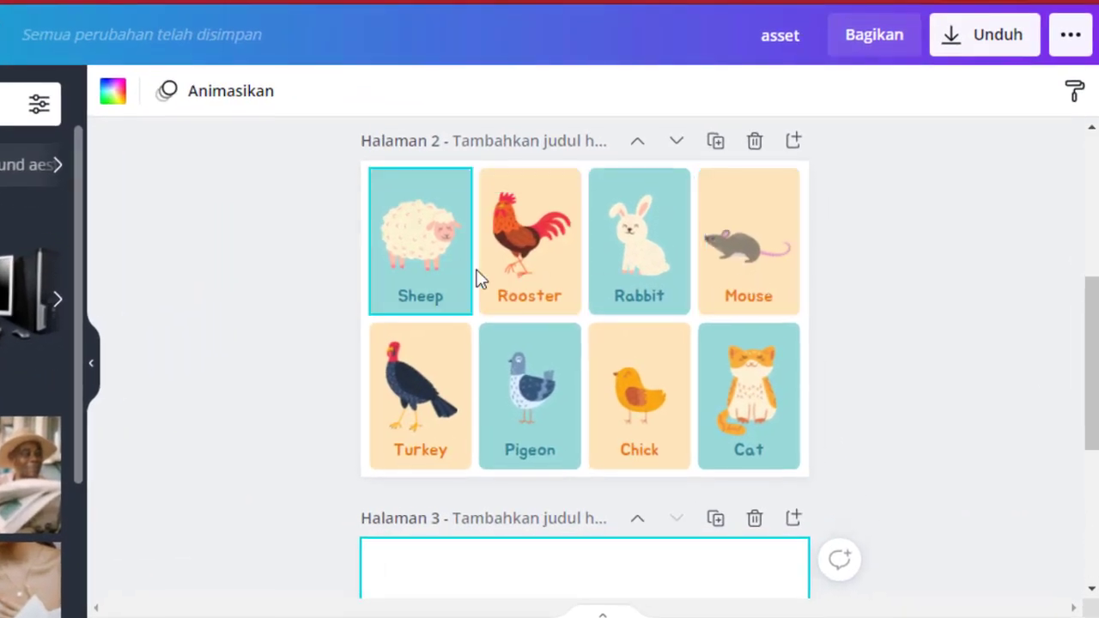
click(425, 245)
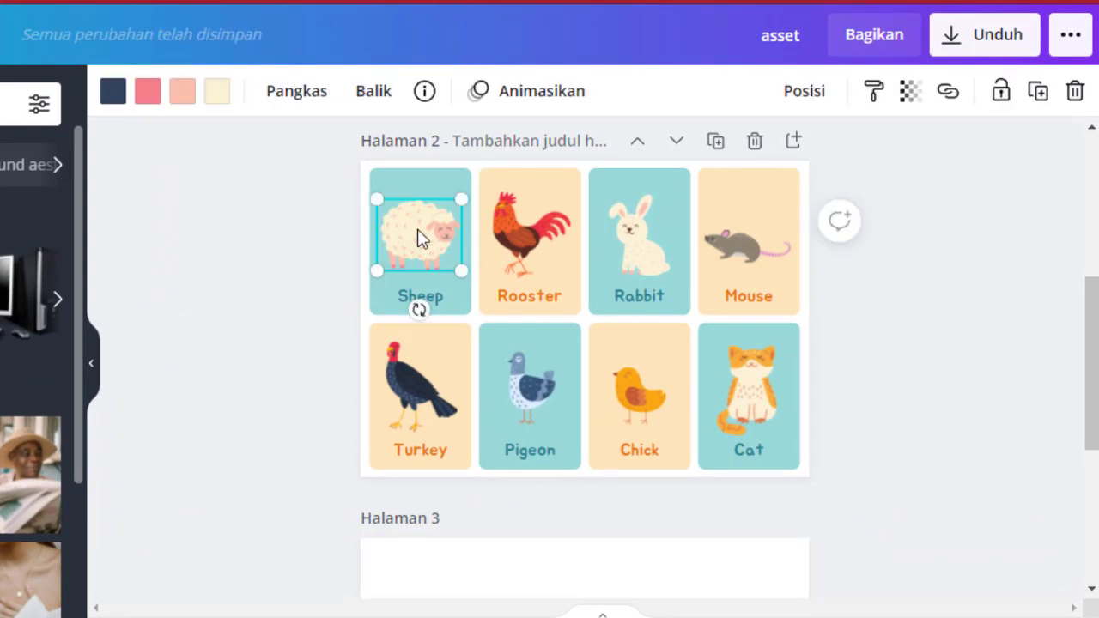
right_click(420, 238)
click(483, 257)
scroll(584, 313, down, 5)
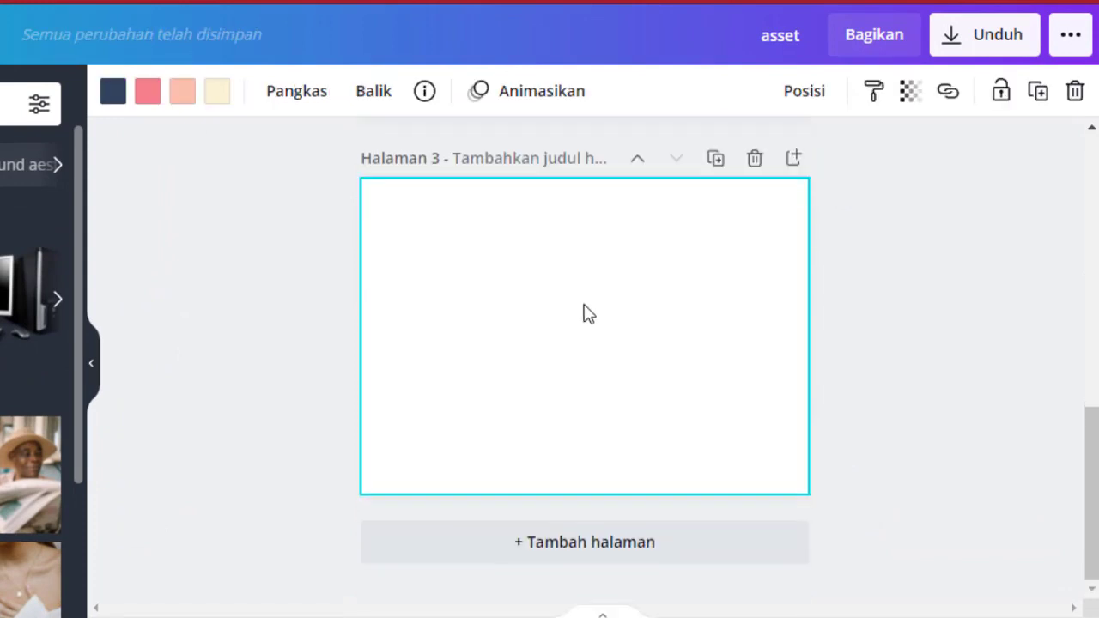
click(505, 299)
right_click(507, 295)
click(568, 363)
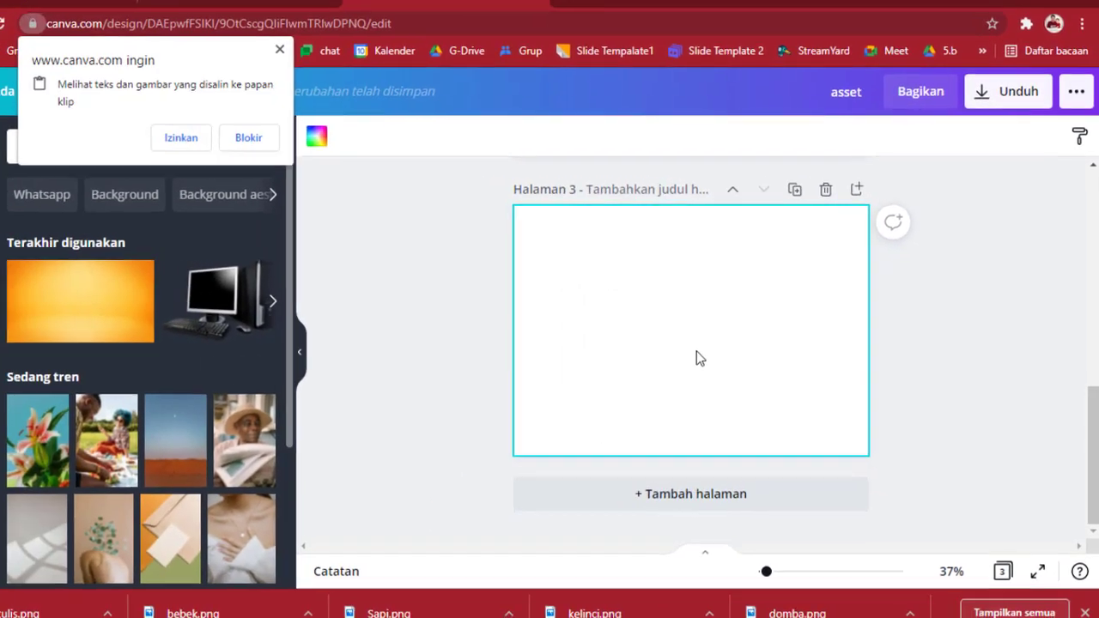
click(202, 145)
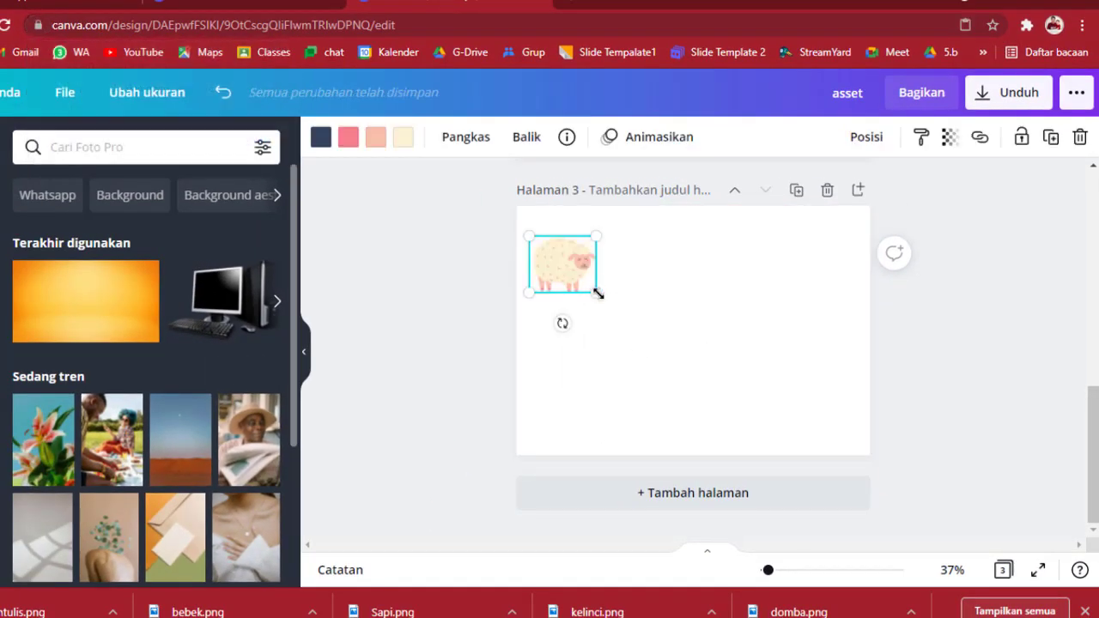
- Enlarge the sheep to fill most of page 3 and position it near the page centre
drag(597, 294, 764, 434)
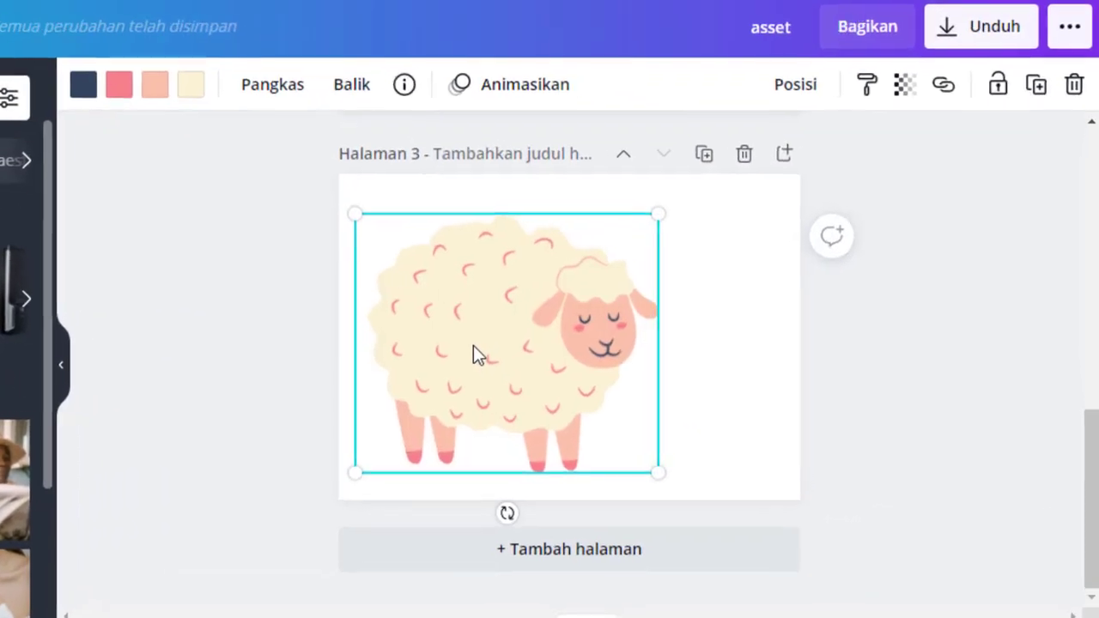
drag(474, 348, 552, 351)
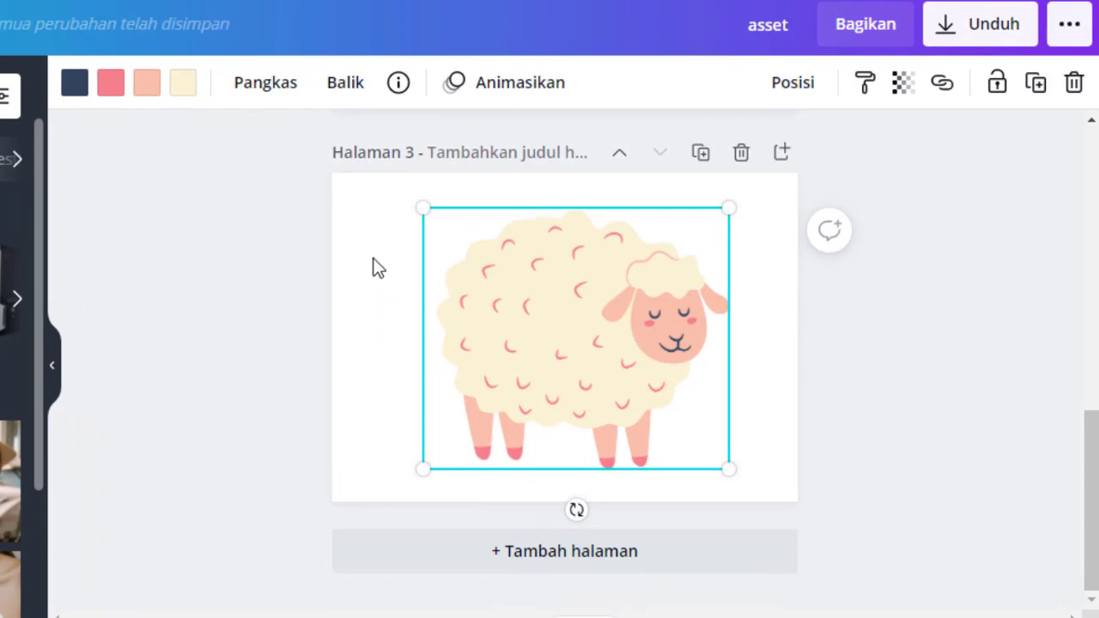
drag(554, 346, 535, 336)
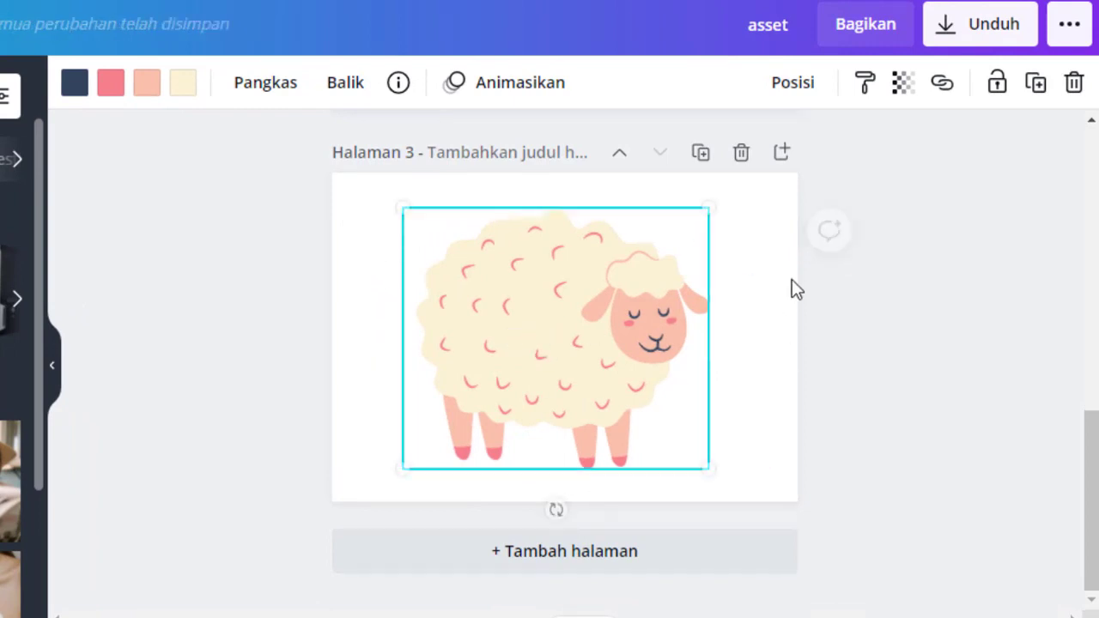
click(764, 298)
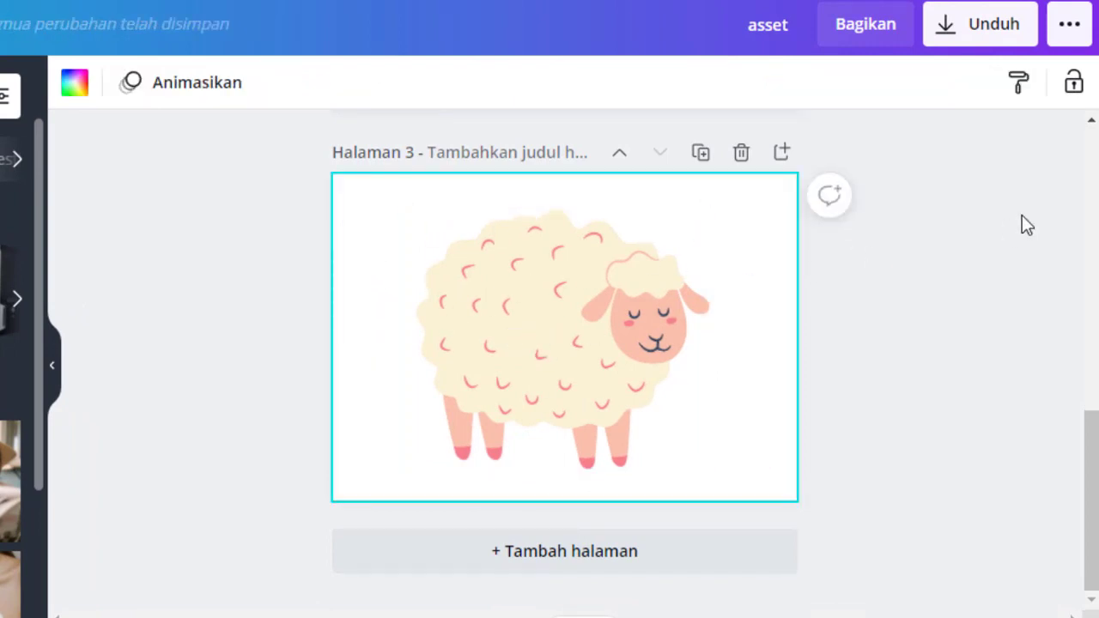
- Limit the PNG download to page 3 (Halaman 3) only
click(997, 39)
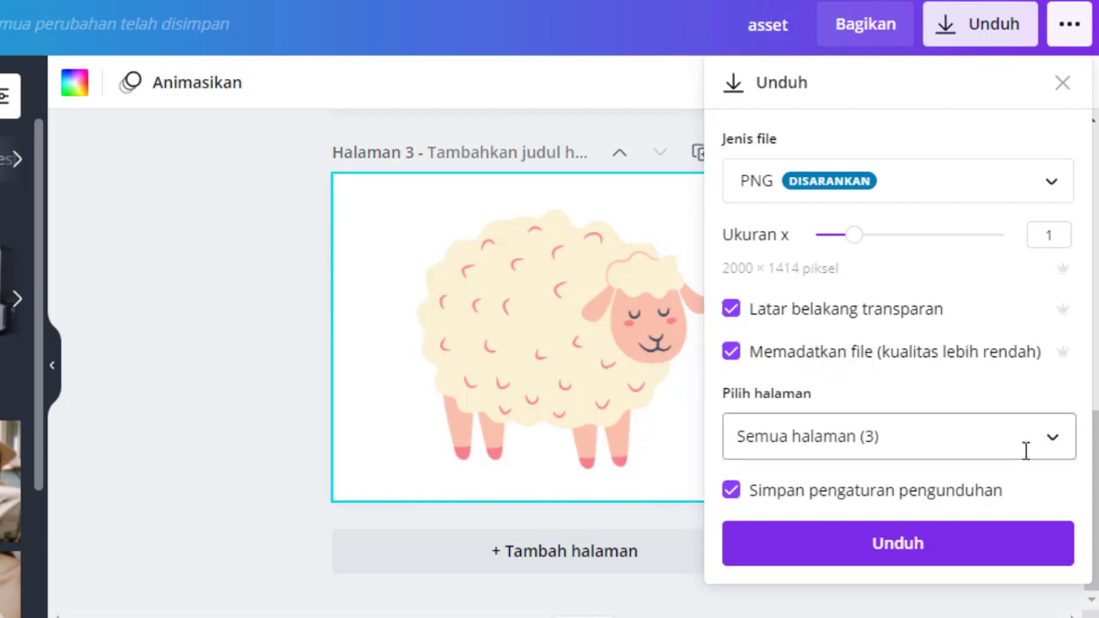
click(1053, 439)
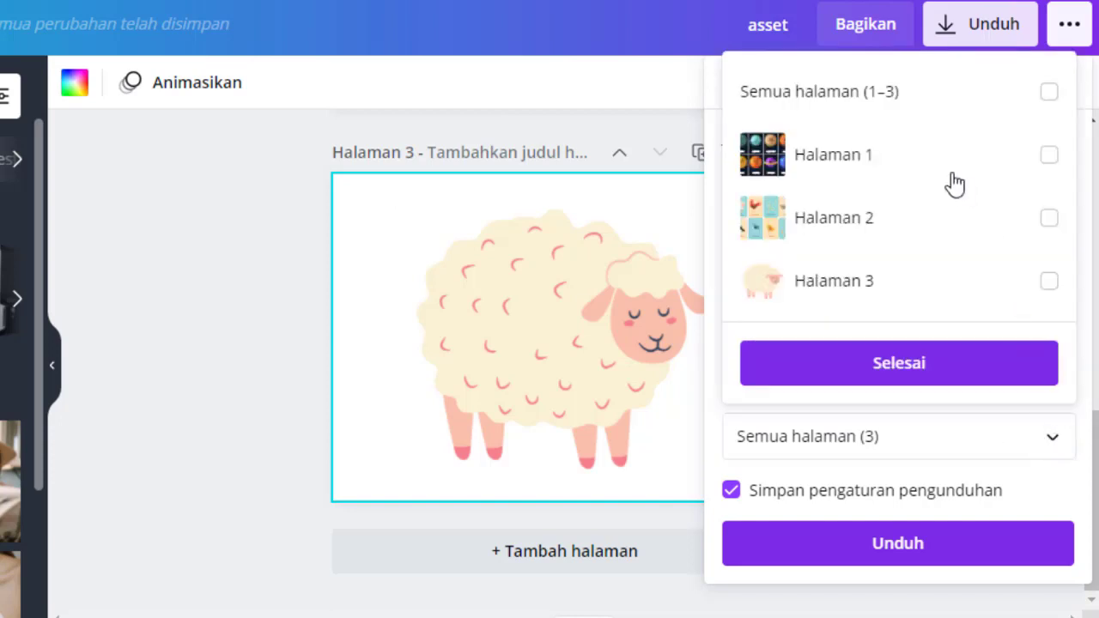
click(1058, 292)
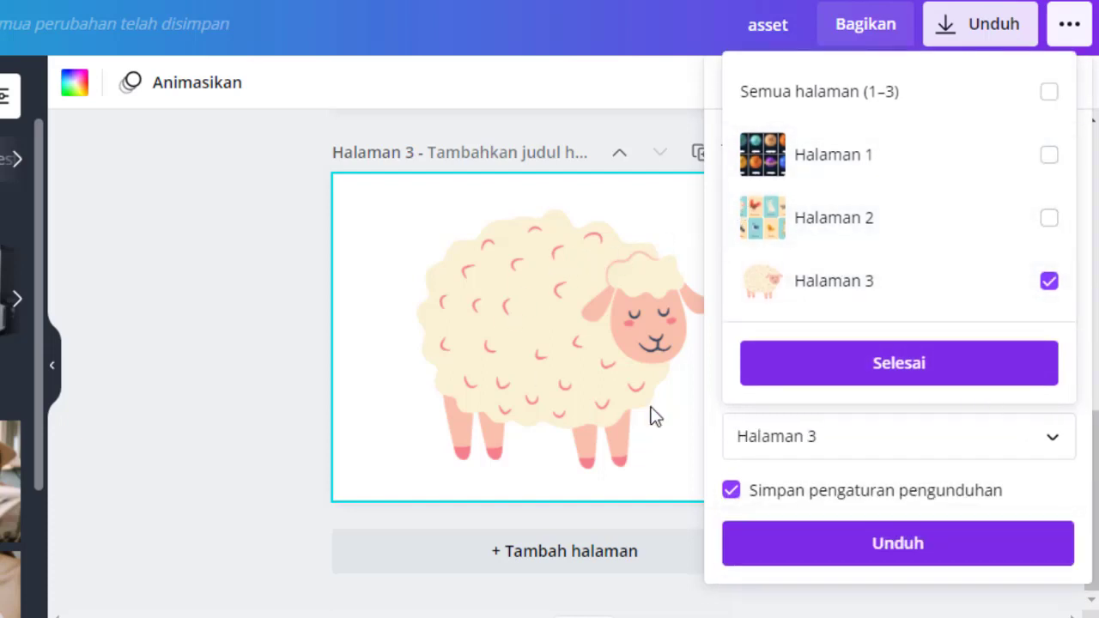
click(944, 371)
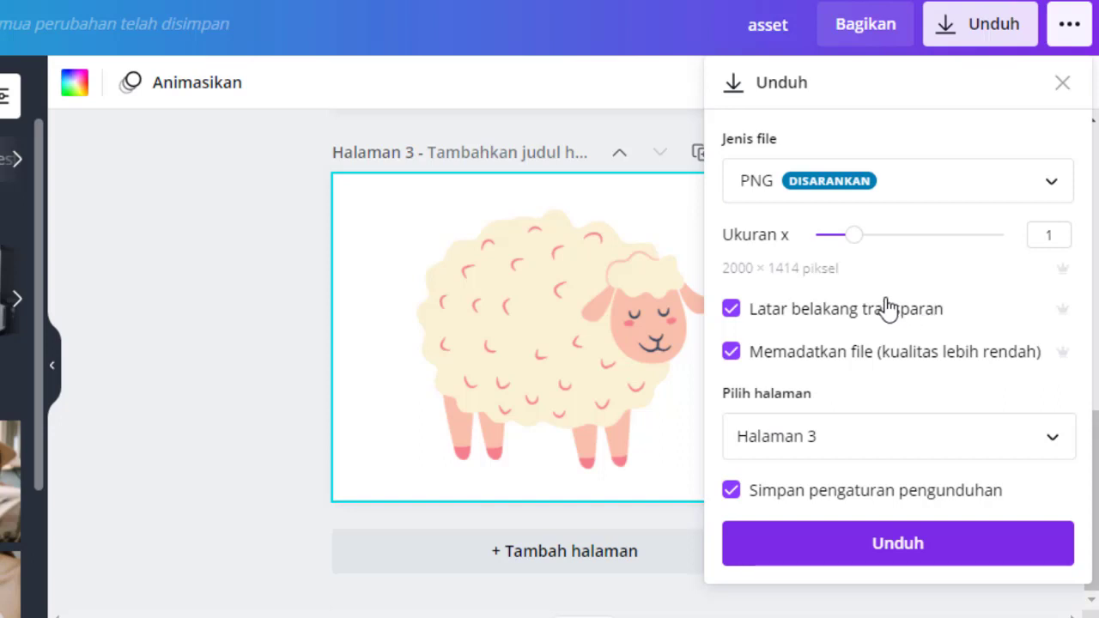
- Download the sheep page as a PNG image named "domba" in the Hewan folder and return to editing
click(934, 539)
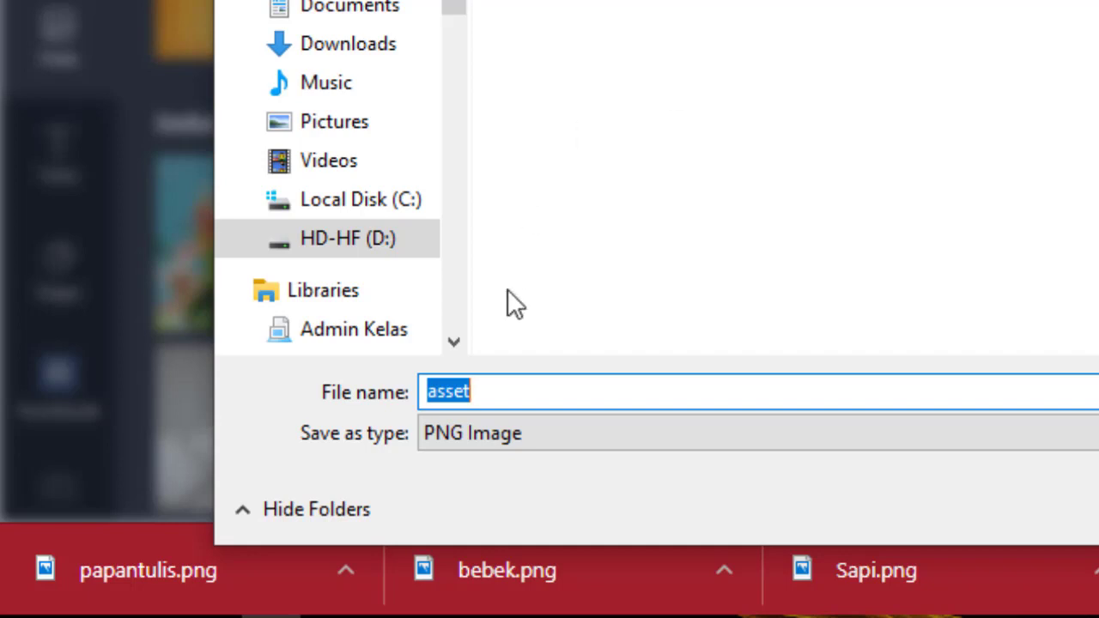
text(domba)
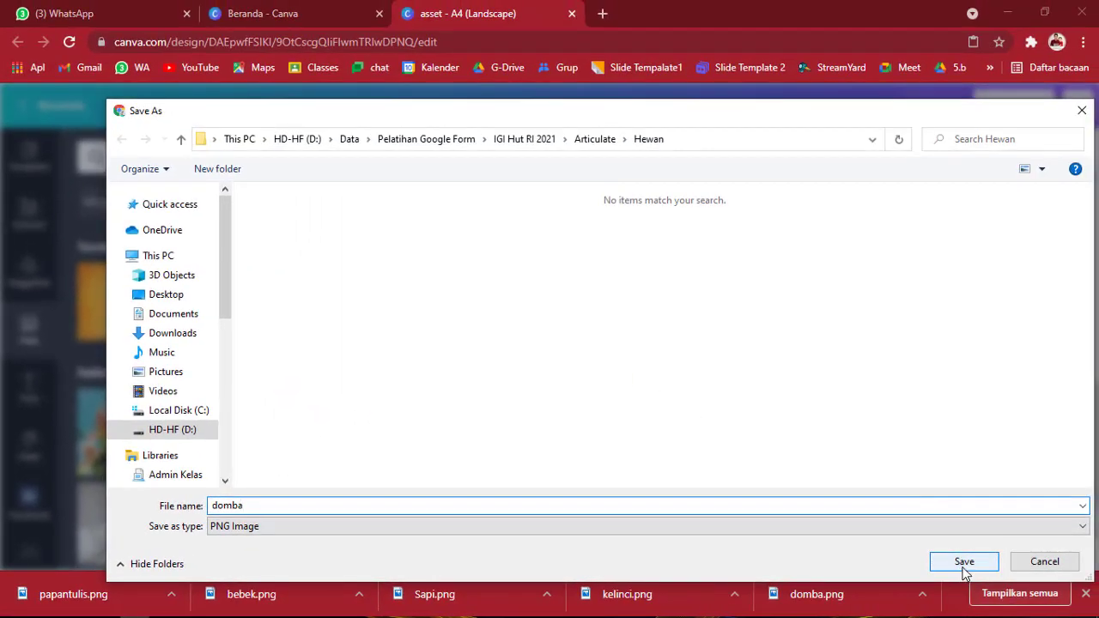
click(962, 565)
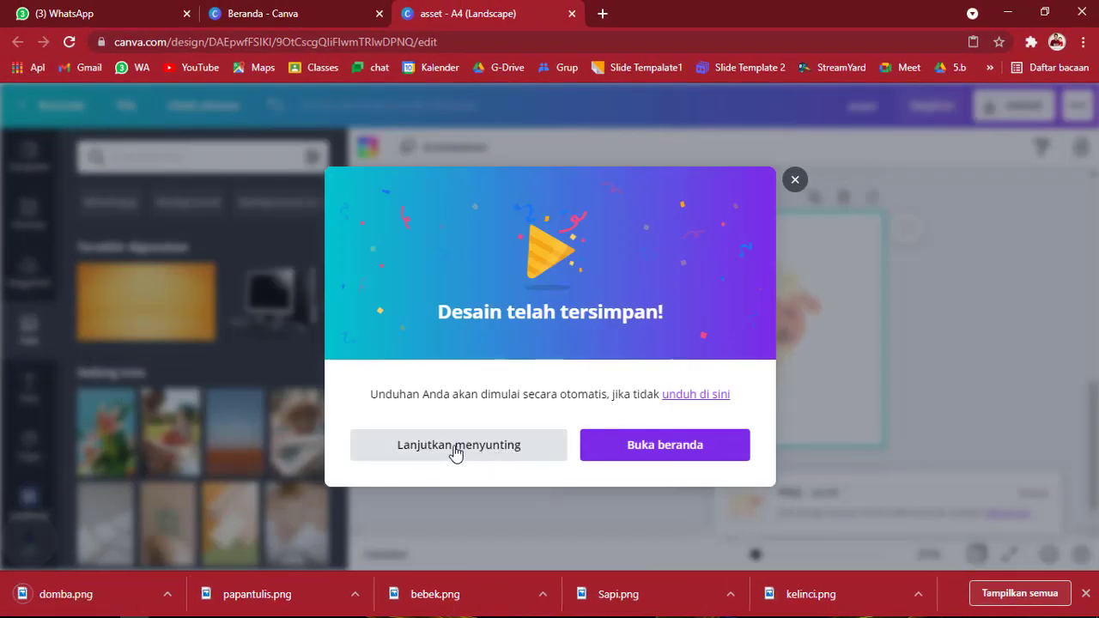
click(455, 453)
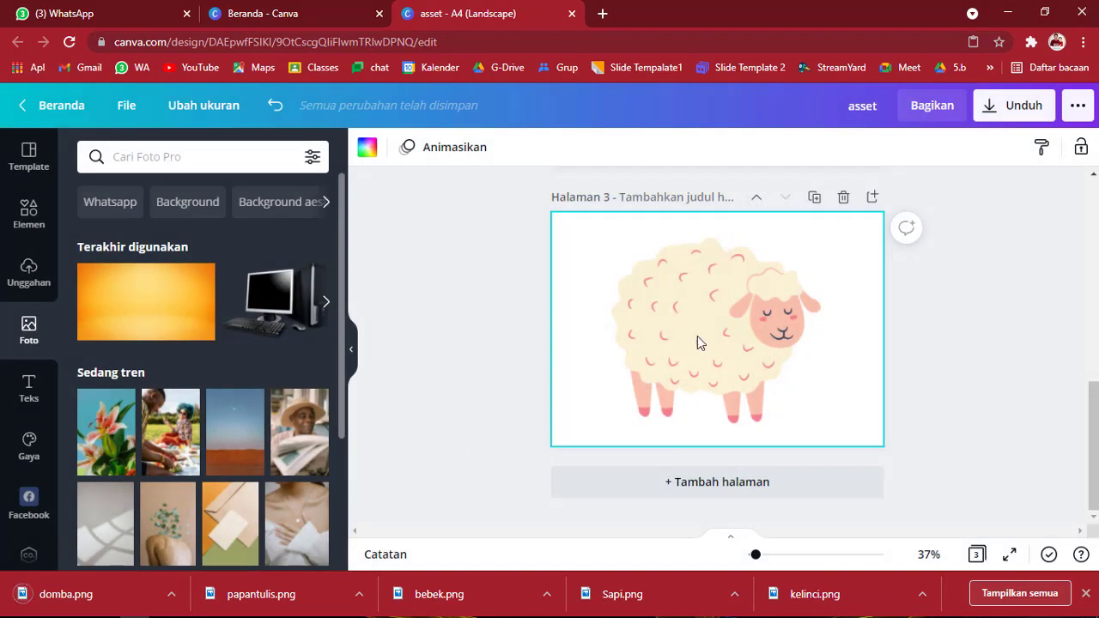
- Replace the sheep on page 3 with an enlarged copy of the rooster from page 2, placed near the page centre
scroll(780, 337, up, 2)
scroll(780, 338, up, 1)
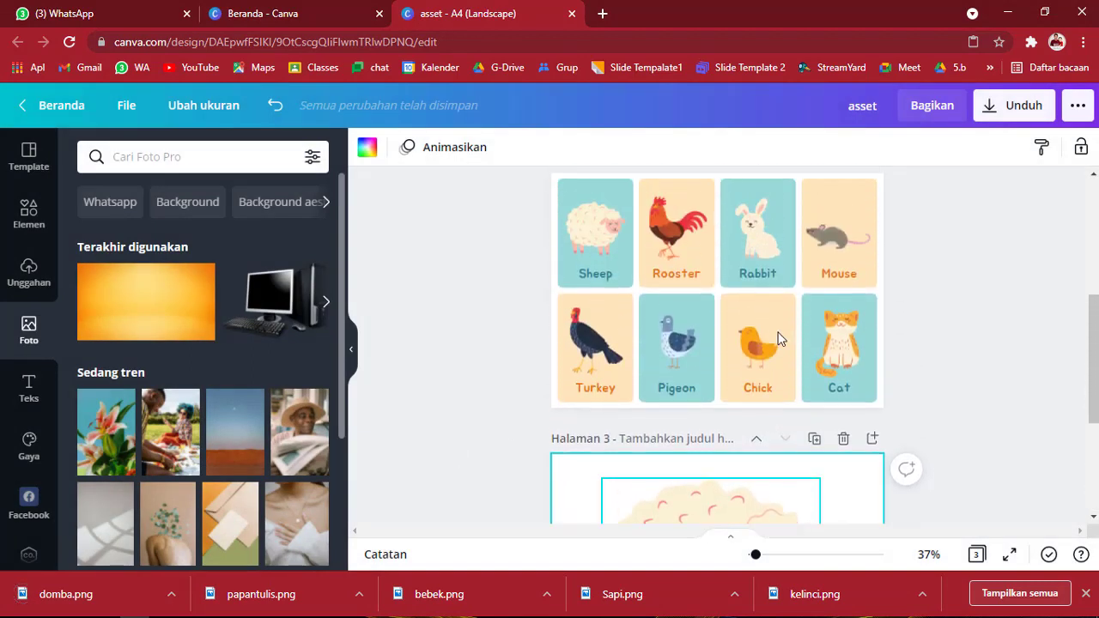
click(678, 225)
right_click(679, 225)
key(Escape)
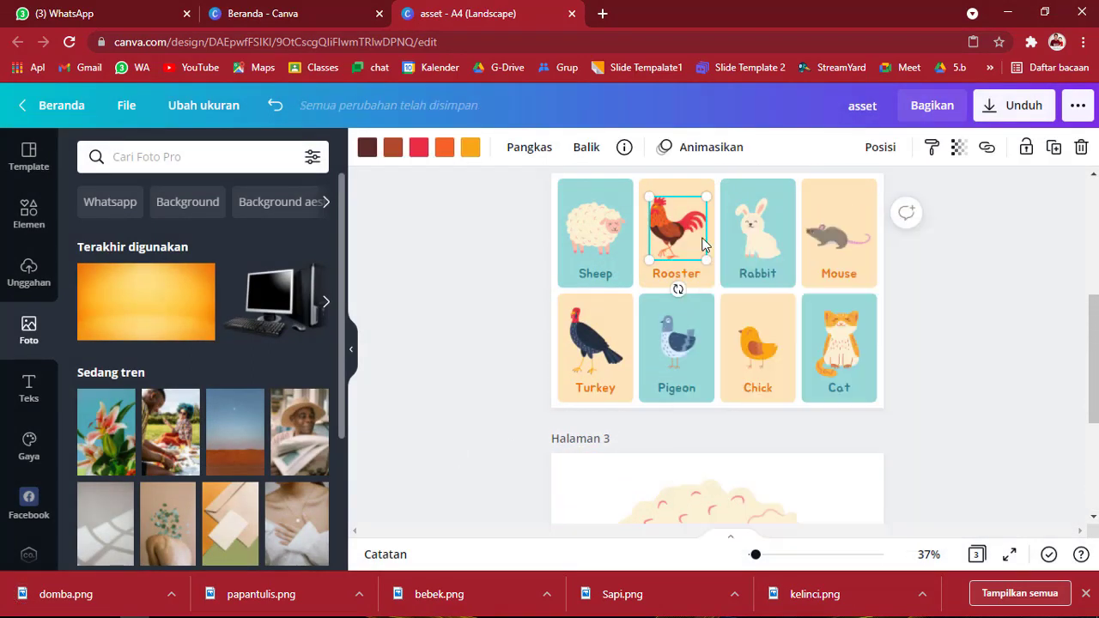
scroll(686, 309, down, 3)
click(698, 332)
key(Delete)
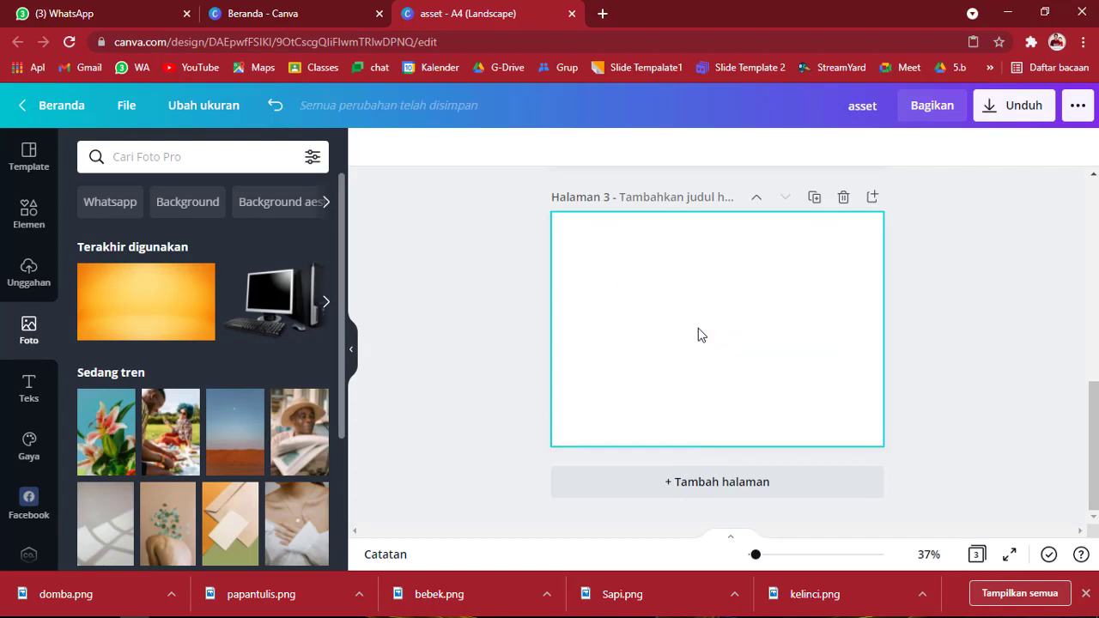
key(ctrl+v)
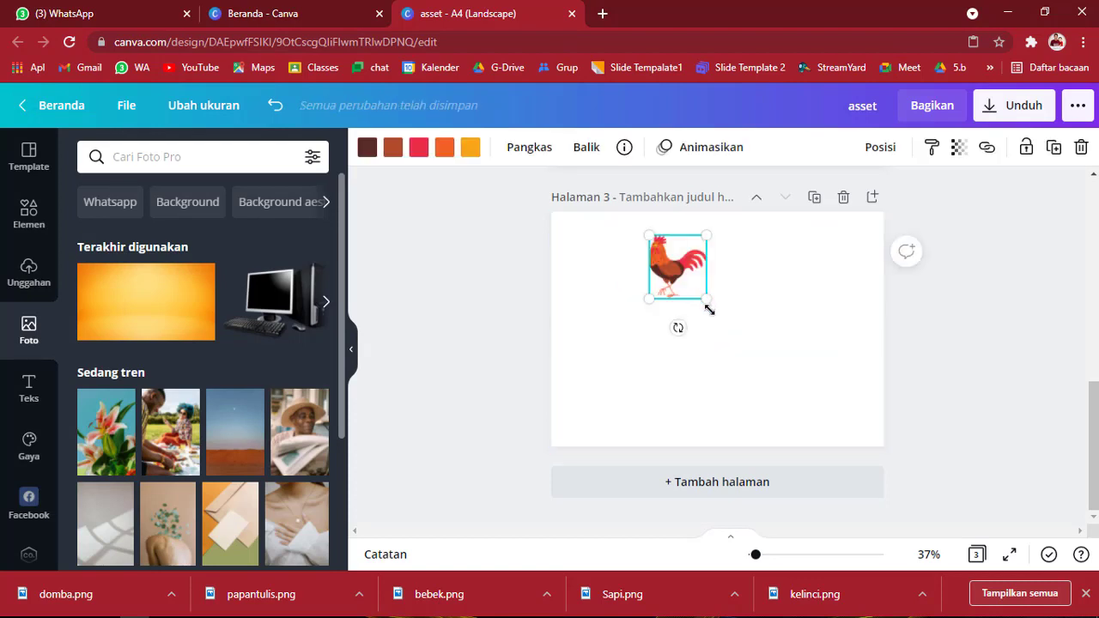
drag(709, 298, 811, 414)
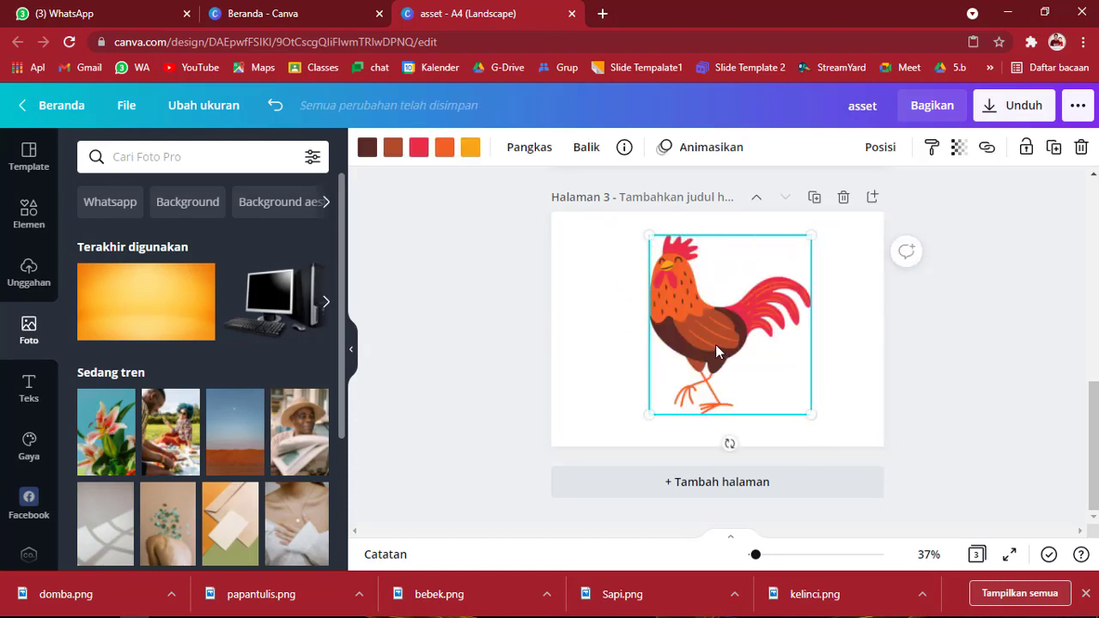
drag(708, 341, 713, 350)
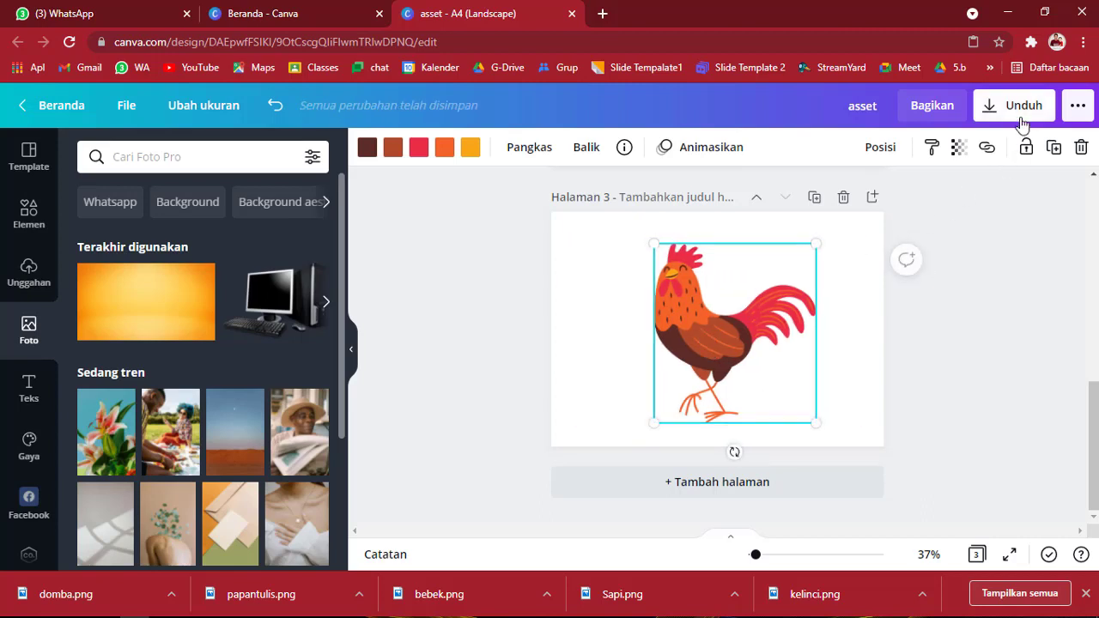
- Download page 3 with the rooster as a PNG image named "ayam" in the Hewan folder and return to editing
click(1020, 120)
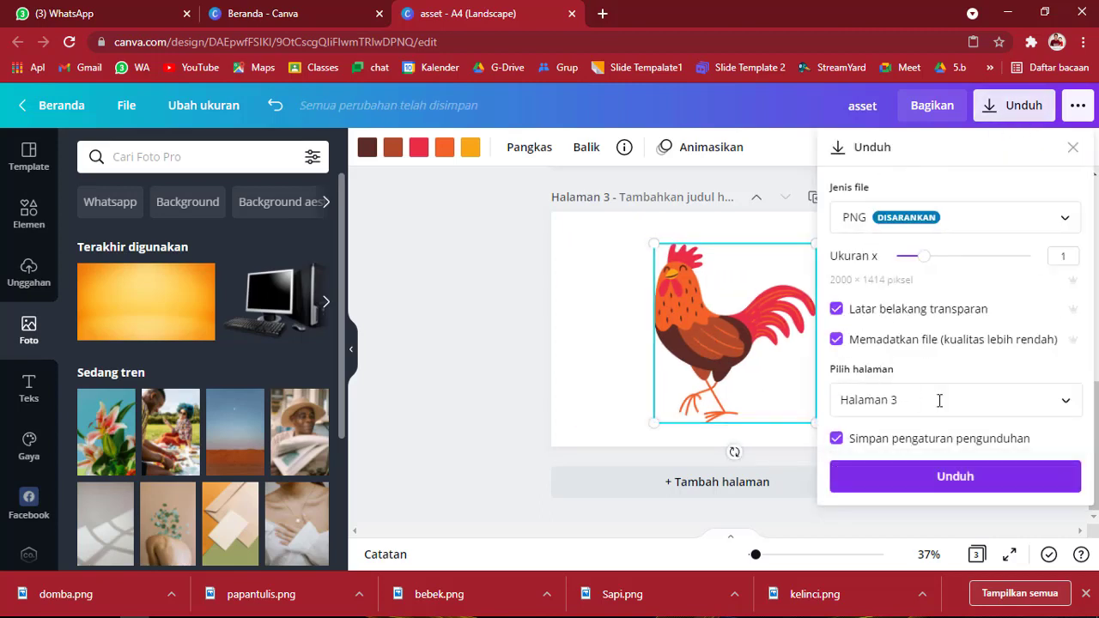
click(953, 477)
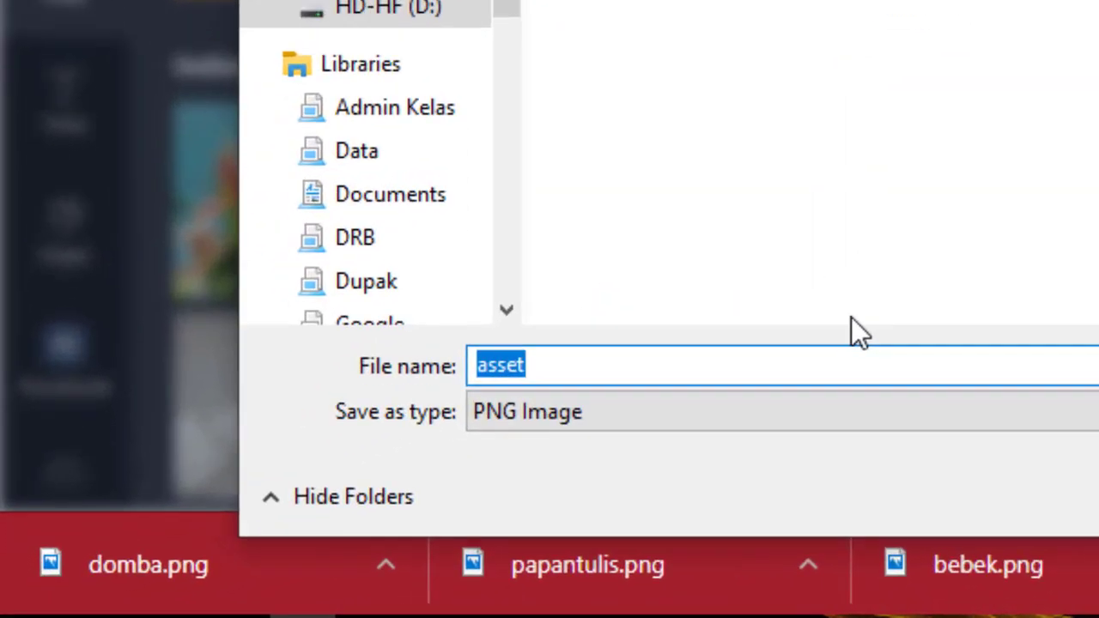
text(ayam)
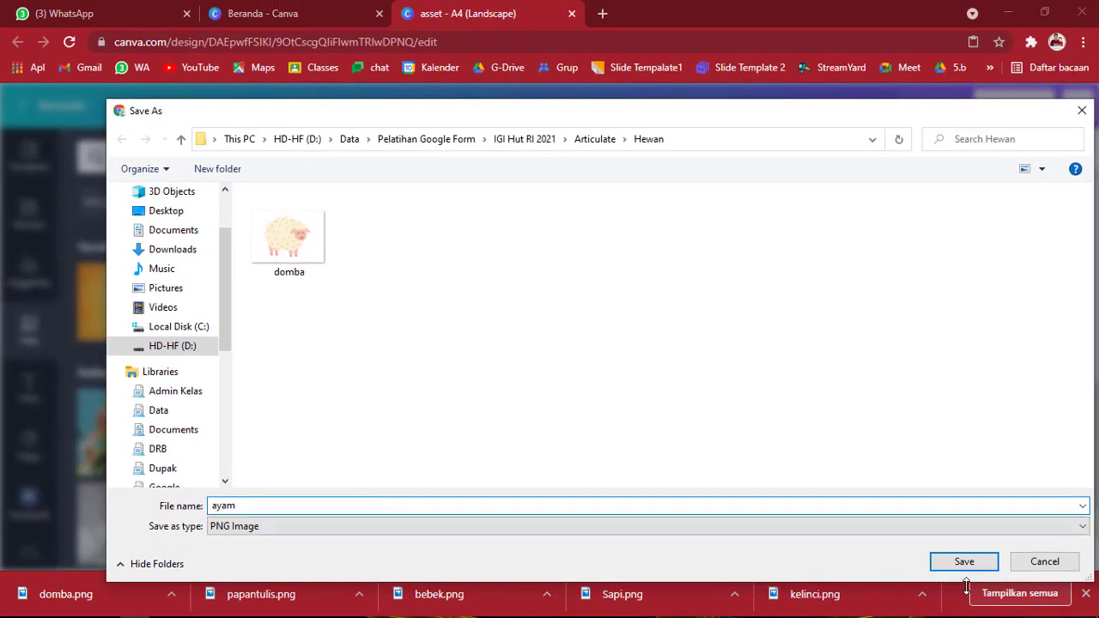
click(962, 562)
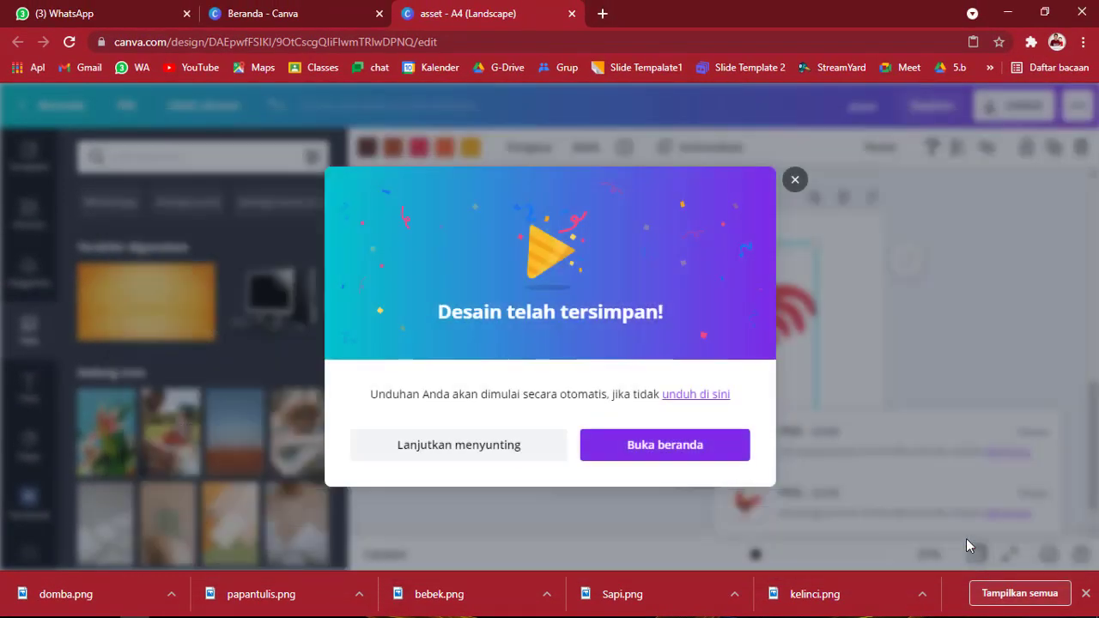
click(456, 445)
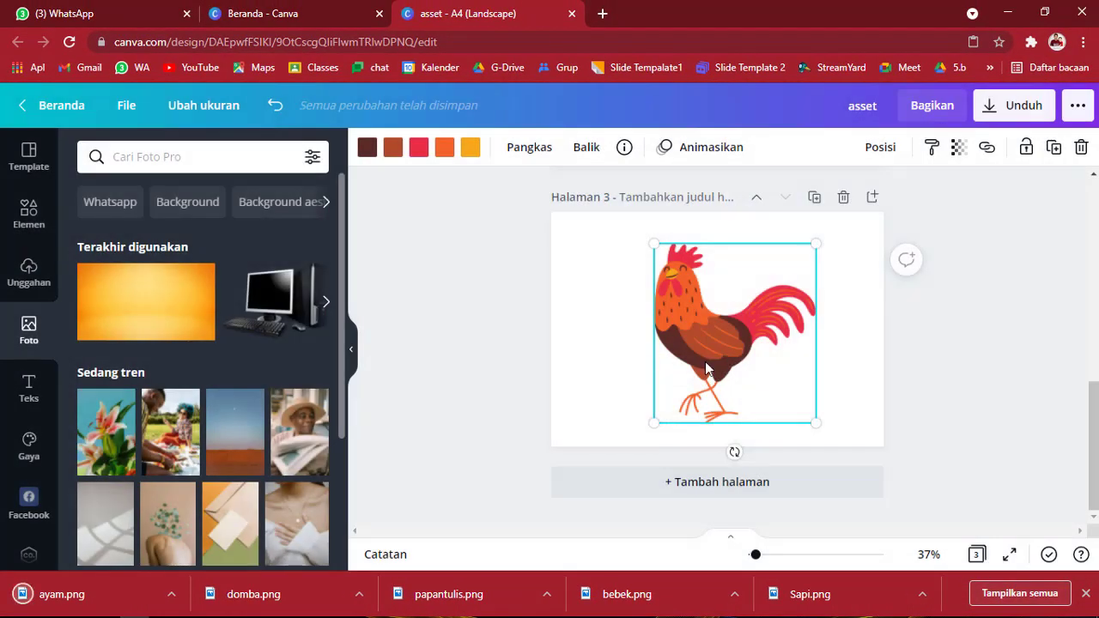
- Replace the rooster on page 3 with a copy of the rabbit from page 2, enlarged to nearly the page height
scroll(705, 362, up, 3)
click(744, 249)
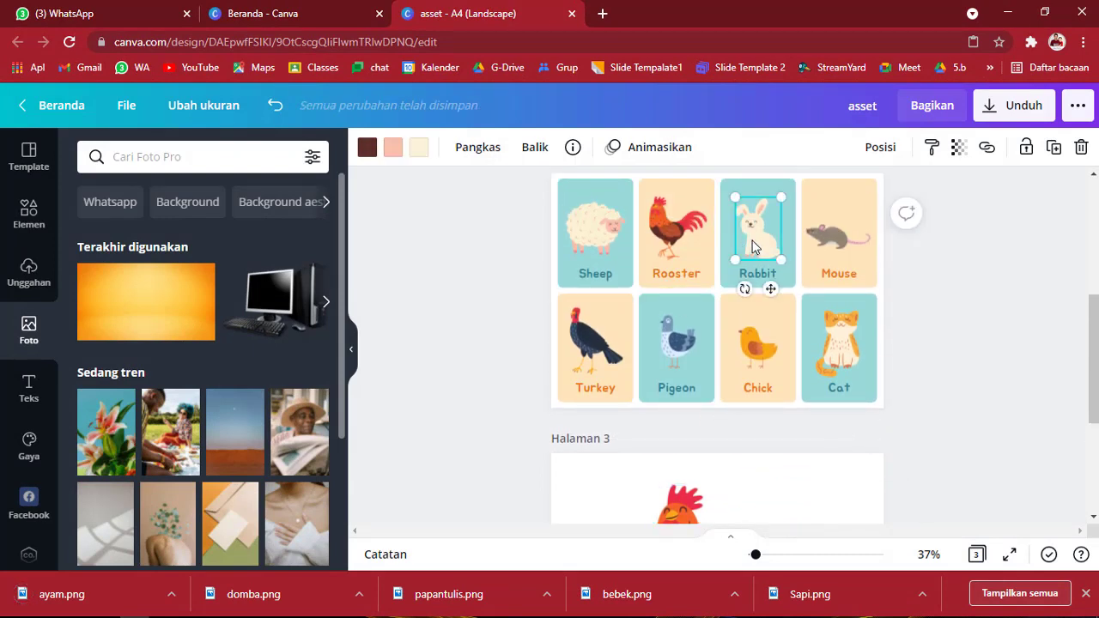
scroll(733, 309, down, 2)
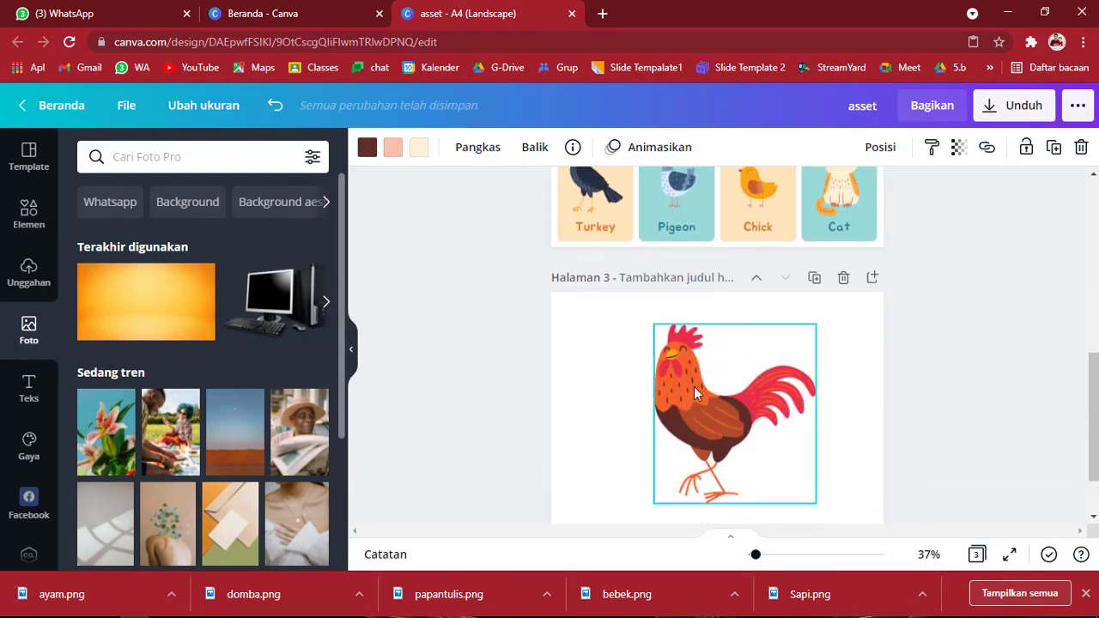
click(694, 387)
key(Delete)
key(ctrl+z)
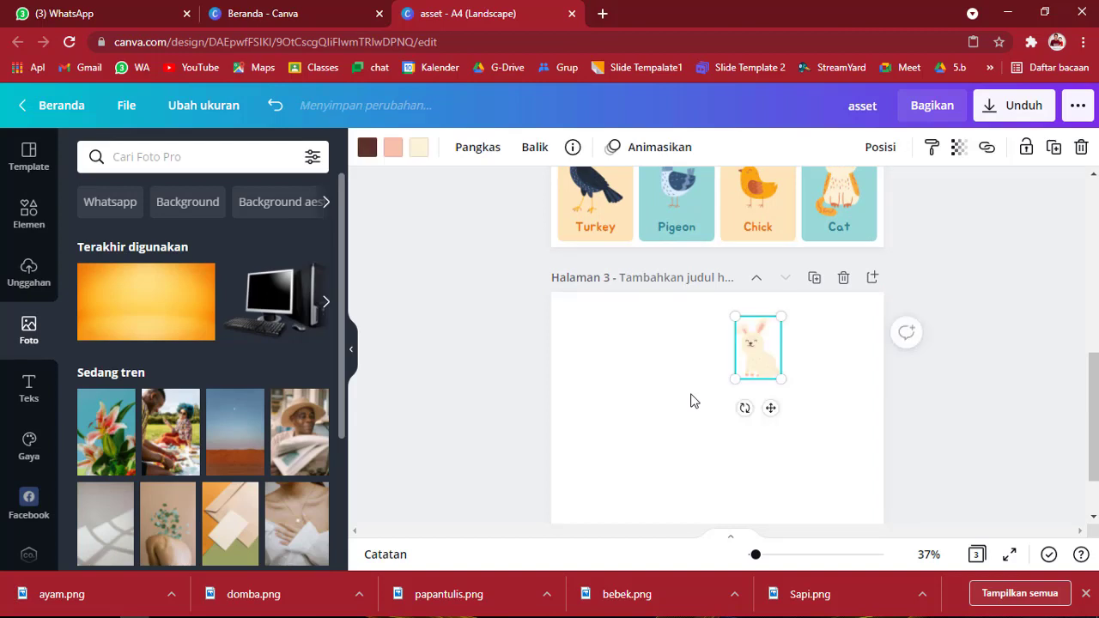
drag(720, 401, 639, 506)
- Download page 3 with the rabbit as a PNG image named "kelinci" in the Hewan folder and return to editing
click(1004, 118)
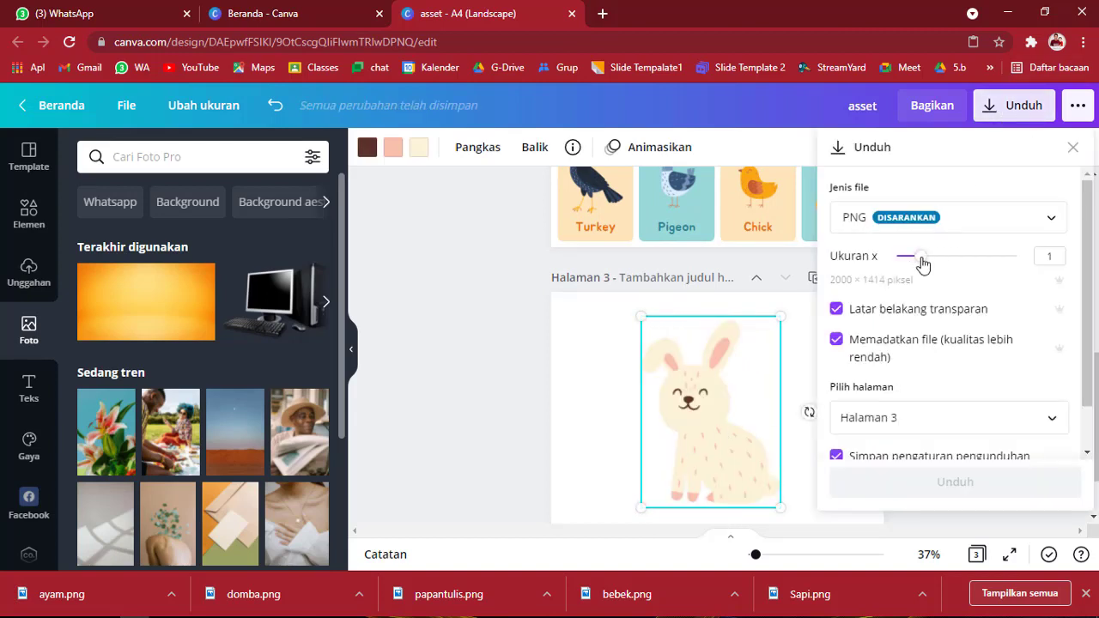
click(931, 478)
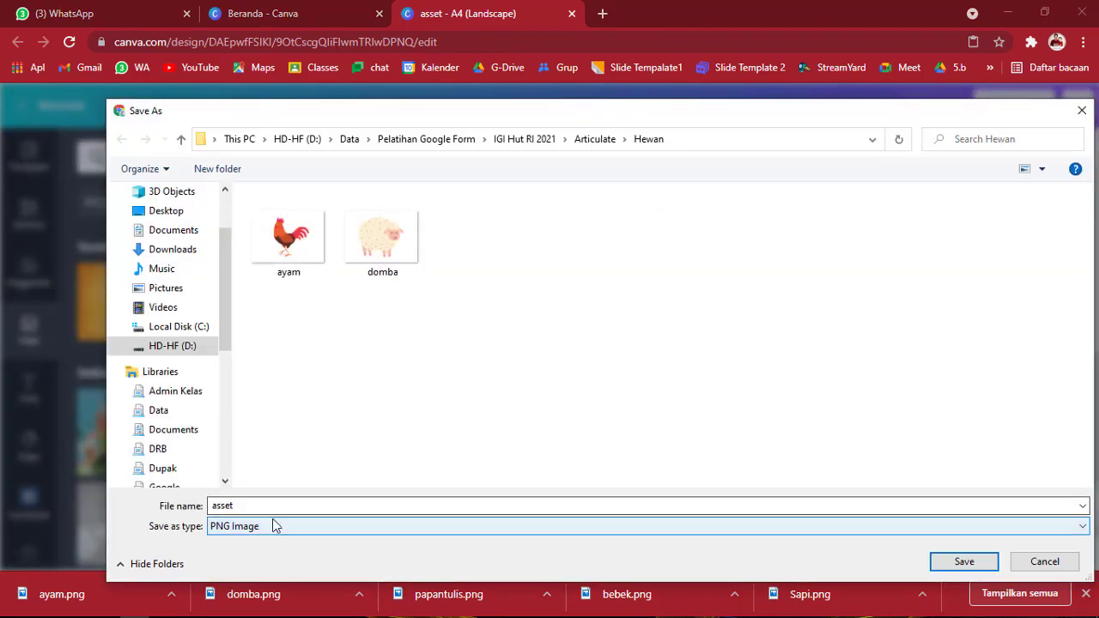
text(kelinci)
key(Return)
click(719, 510)
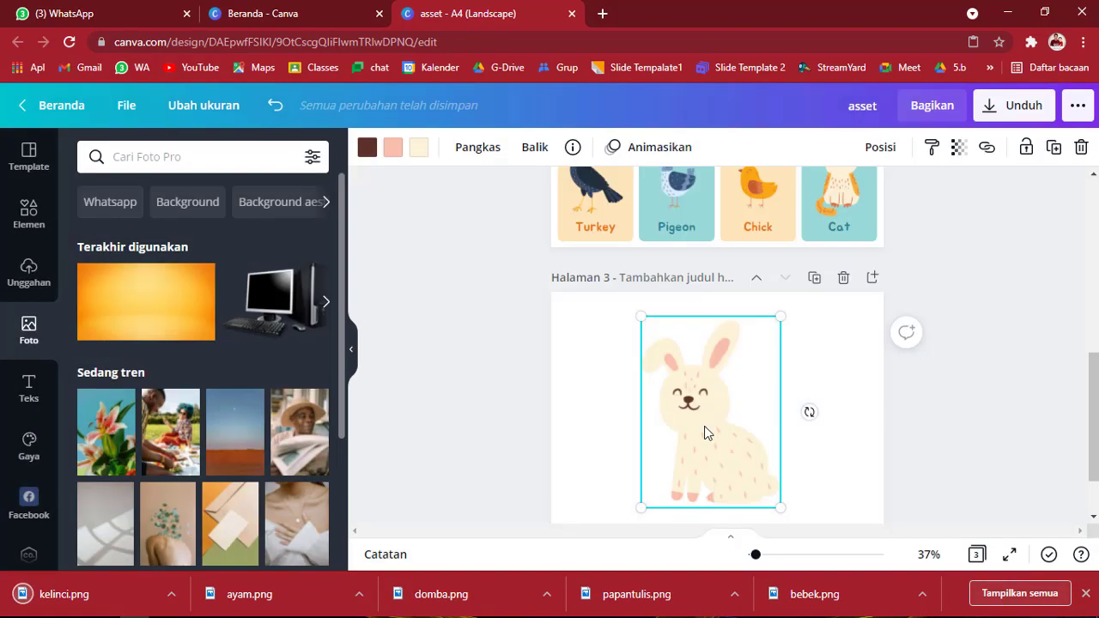
- Replace the rabbit on page 3 with a copy of the mouse from page 2, enlarged across most of the page width
key(ctrl+v)
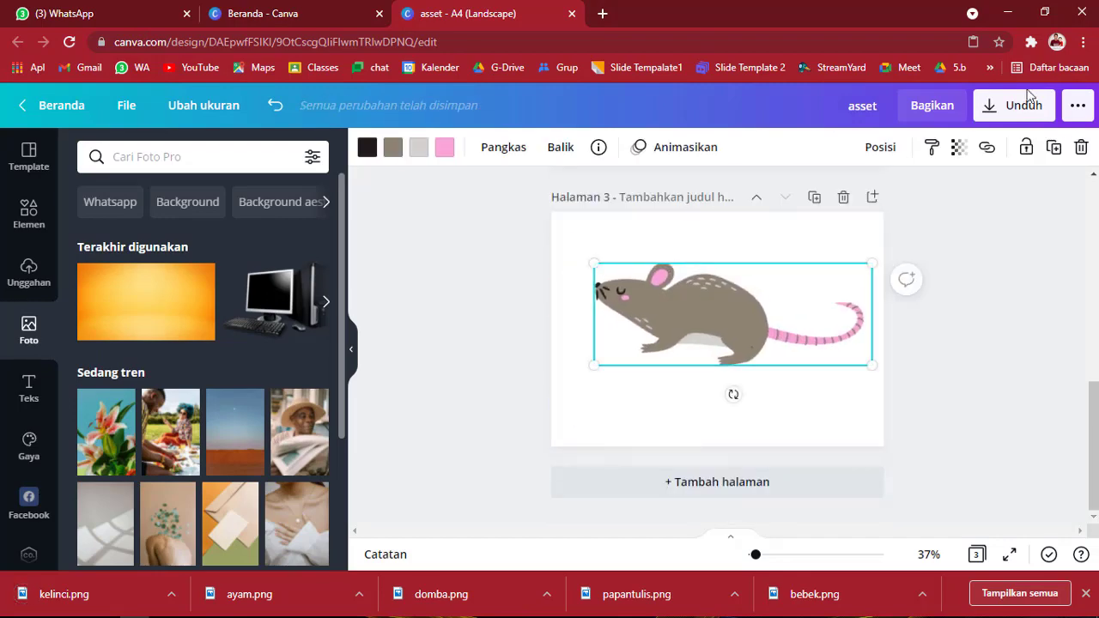
- Download page 3 with the mouse as a PNG image named "tikus" in the Hewan folder and return to editing
click(1013, 104)
click(932, 473)
text(tikus)
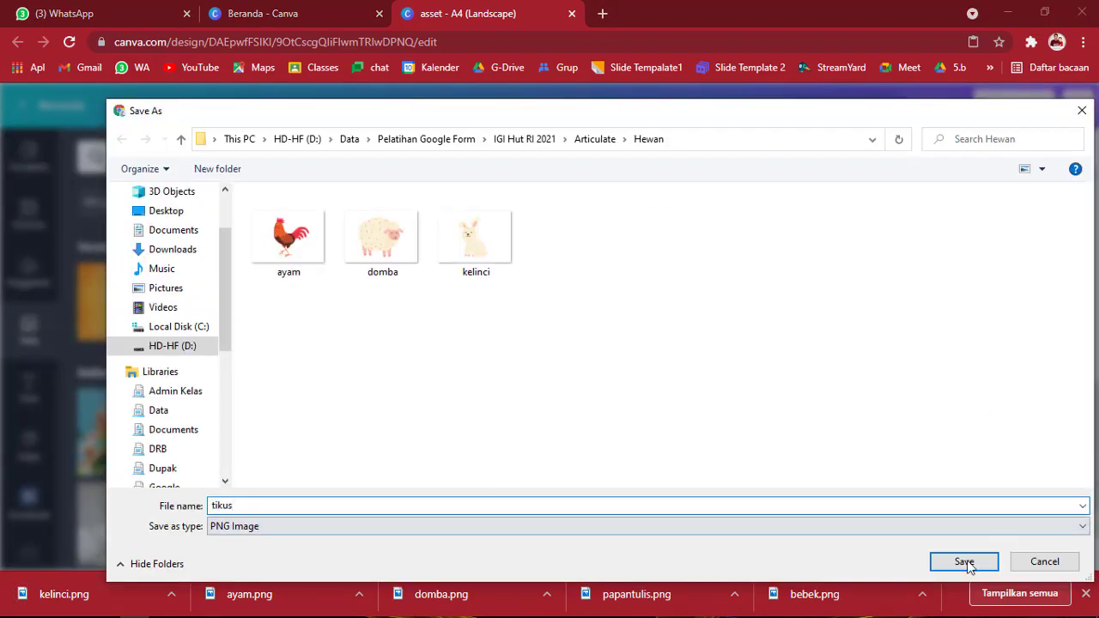
key(Return)
click(479, 446)
- Replace the mouse on page 3 with a copy of the chick from page 2, enlarged to about two-thirds of the page height
scroll(678, 343, up, 5)
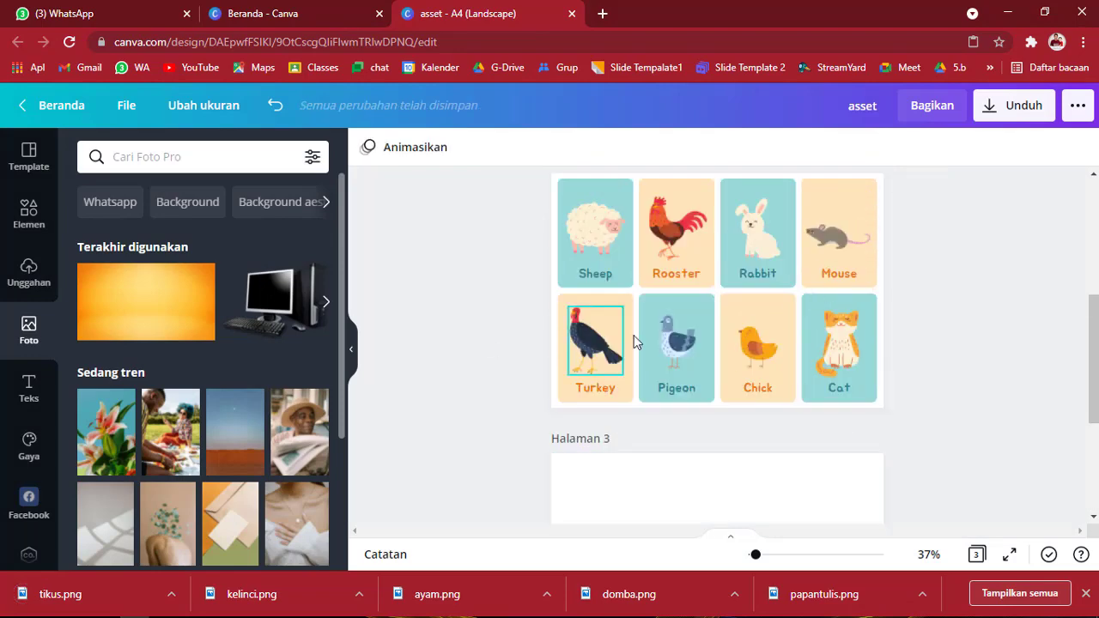
click(757, 344)
key(ctrl+c)
scroll(703, 424, down, 5)
key(ctrl+v)
drag(731, 364, 638, 255)
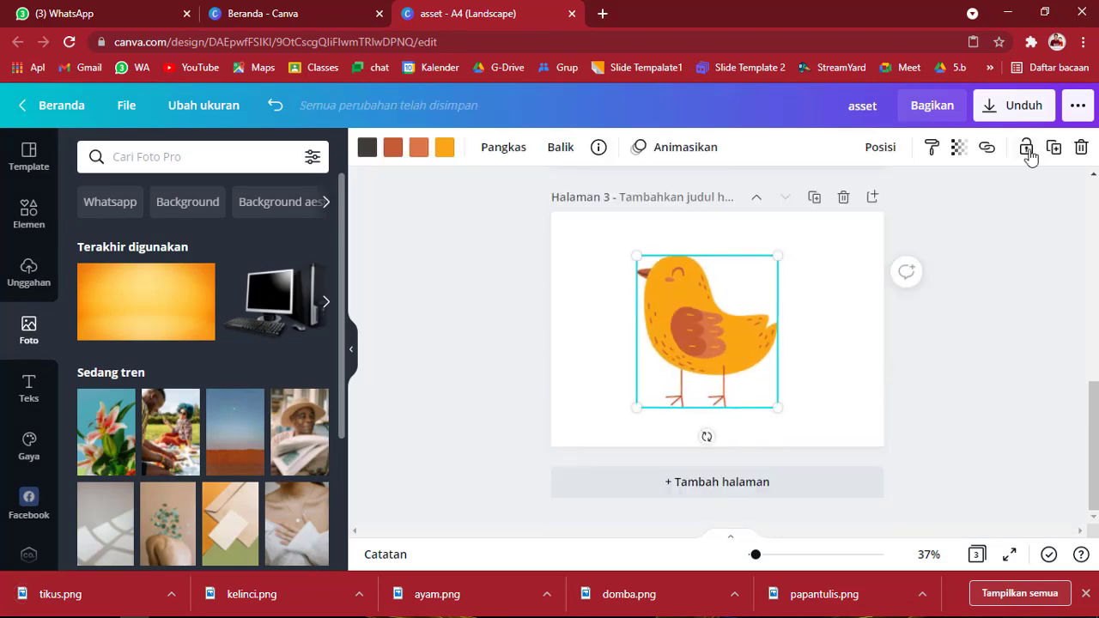
- Download page 3 with the chick as a PNG image named "burung" in the Hewan folder and return to editing
click(1013, 105)
click(951, 473)
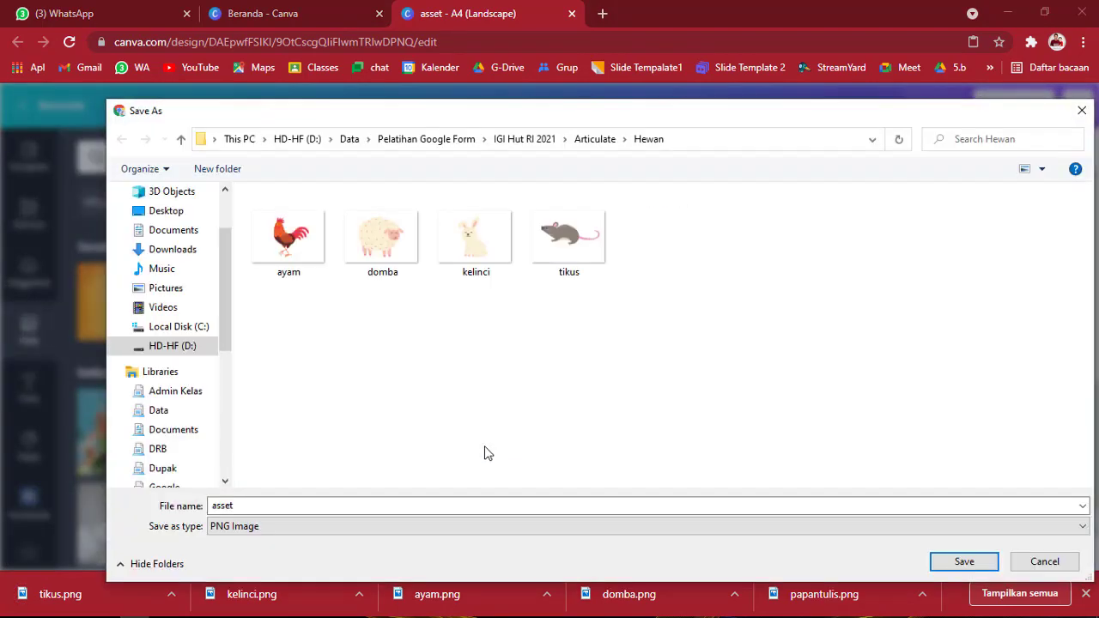
text(burung)
key(Return)
click(468, 454)
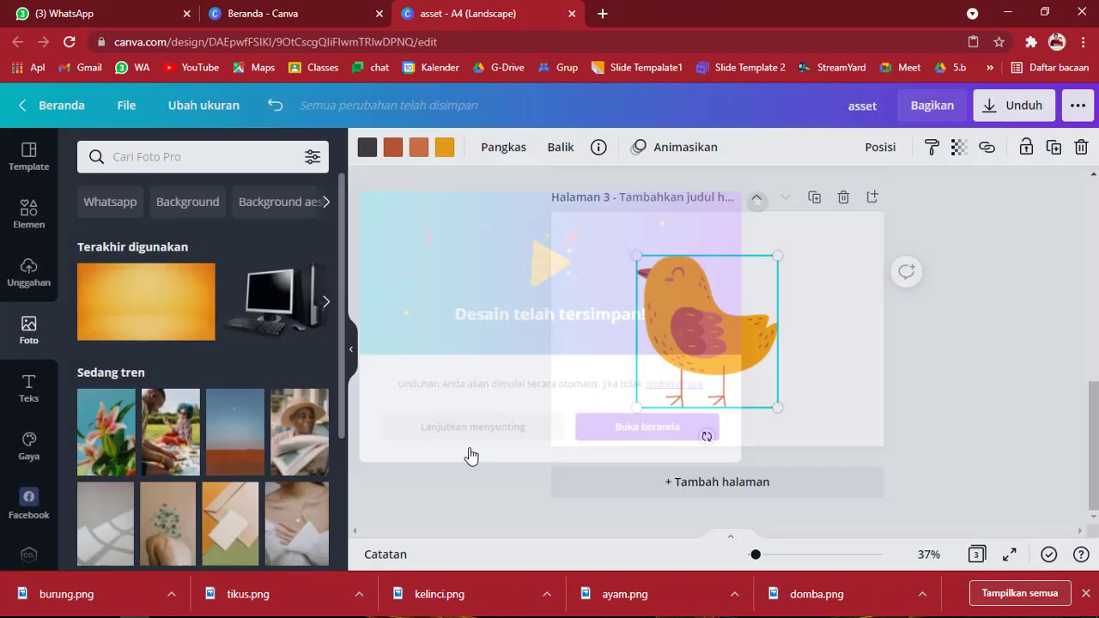
- Replace the chick on page 3 with a copy of the cat from page 2, enlarged to about three-quarters of the page height and moved near the centre
scroll(845, 363, up, 3)
click(846, 362)
key(ctrl+c)
scroll(722, 365, down, 3)
key(ctrl+v)
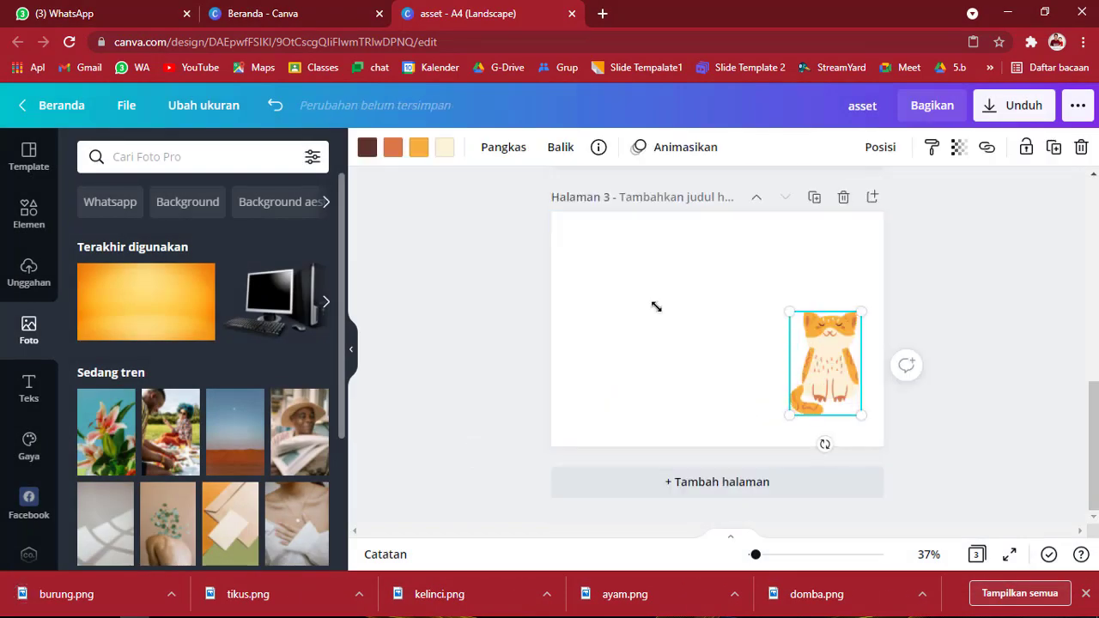
drag(788, 312, 749, 243)
drag(806, 326, 704, 330)
- Download page 3 with the cat as a PNG image named "kucing" in the Hewan folder and return to editing
click(1013, 105)
click(853, 485)
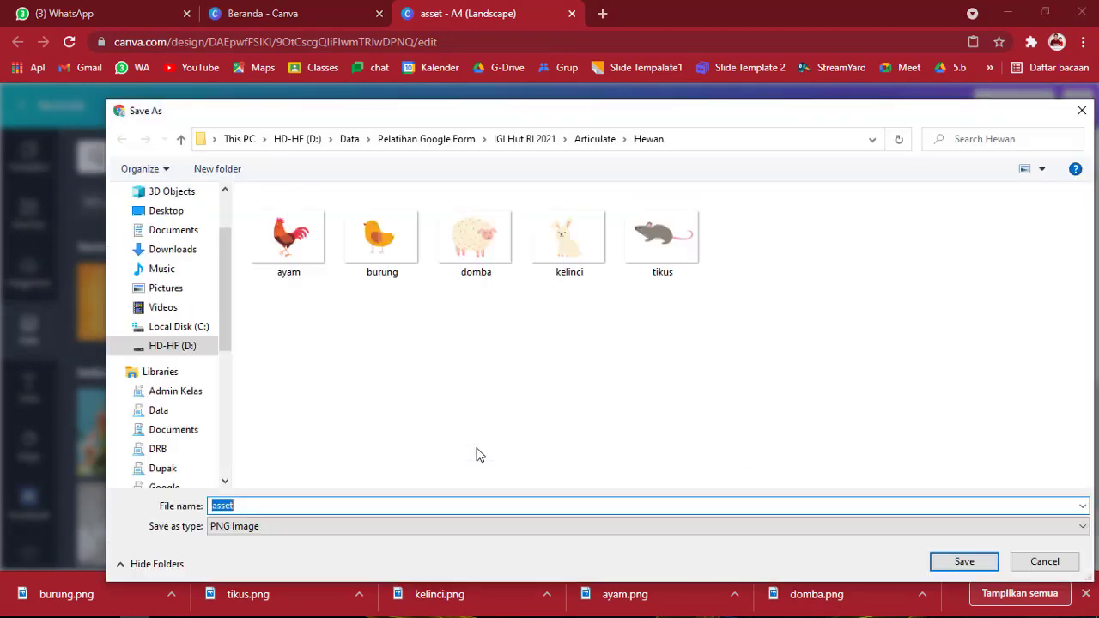
text(kucing)
click(964, 561)
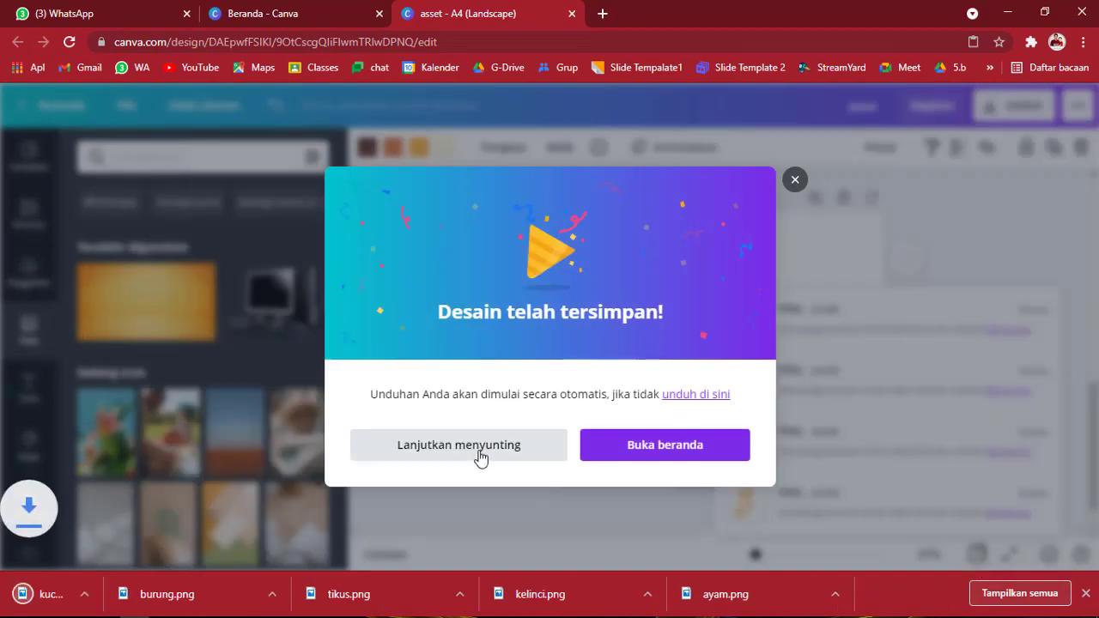
click(482, 455)
- Show the downloaded kucing.png in its folder to view the saved animal images
right_click(67, 600)
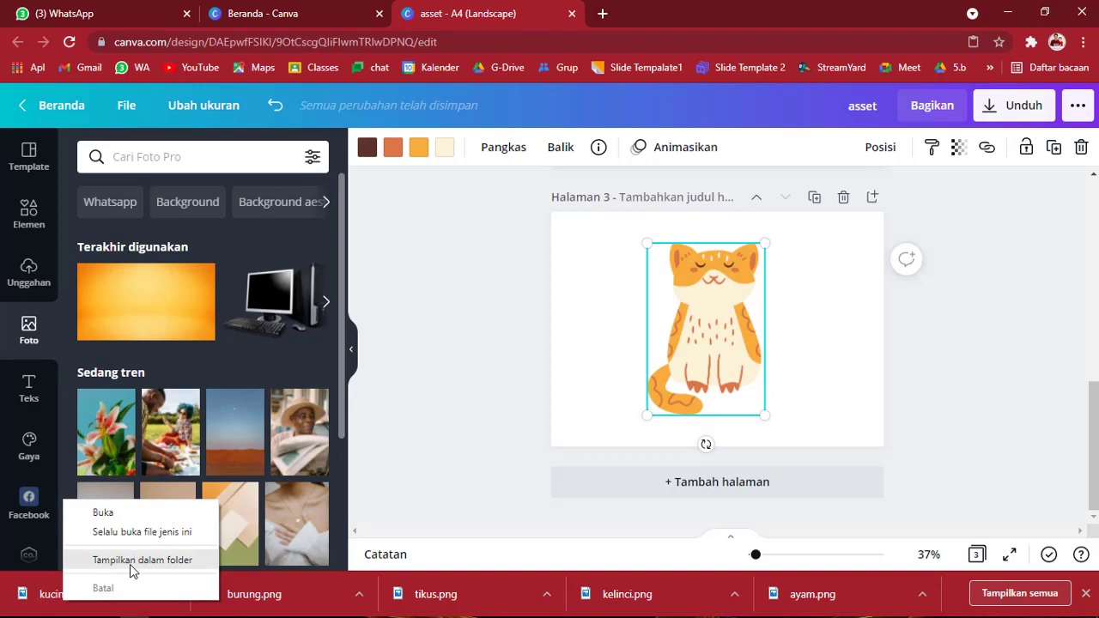
click(133, 563)
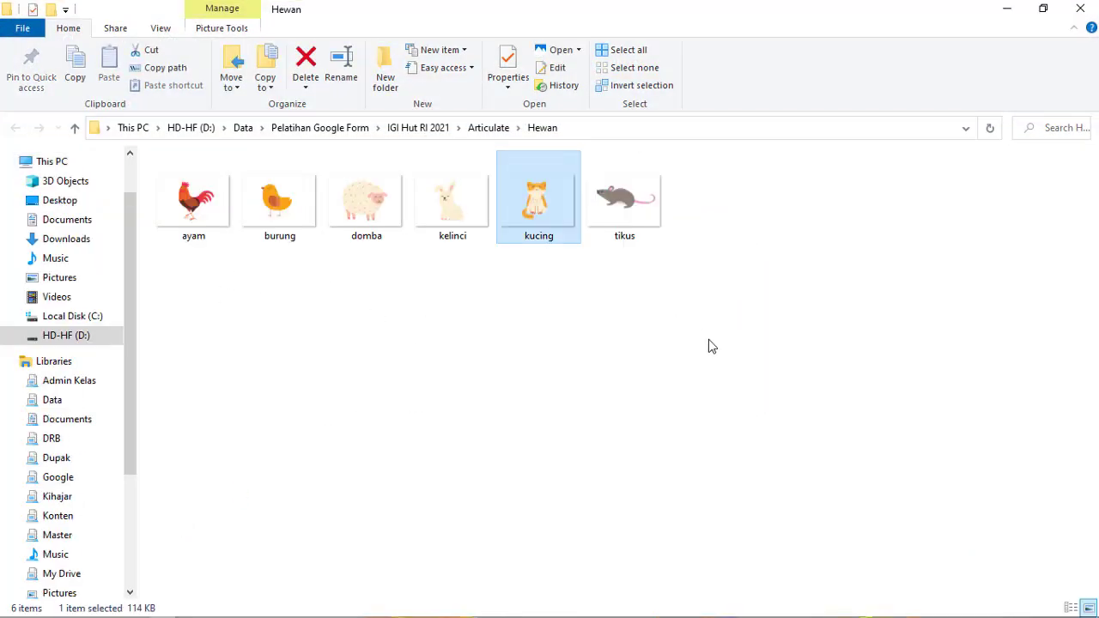
click(708, 346)
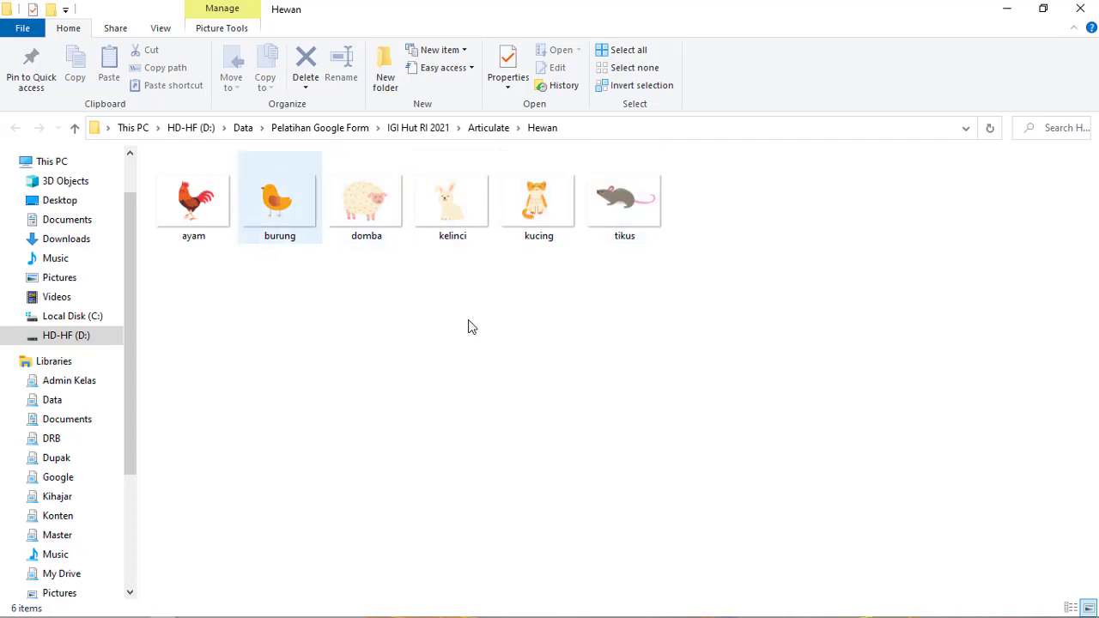
- Preview ayam.png and burung.png from the Hewan folder to check their transparent backgrounds, and return to the Canva design
double_click(197, 215)
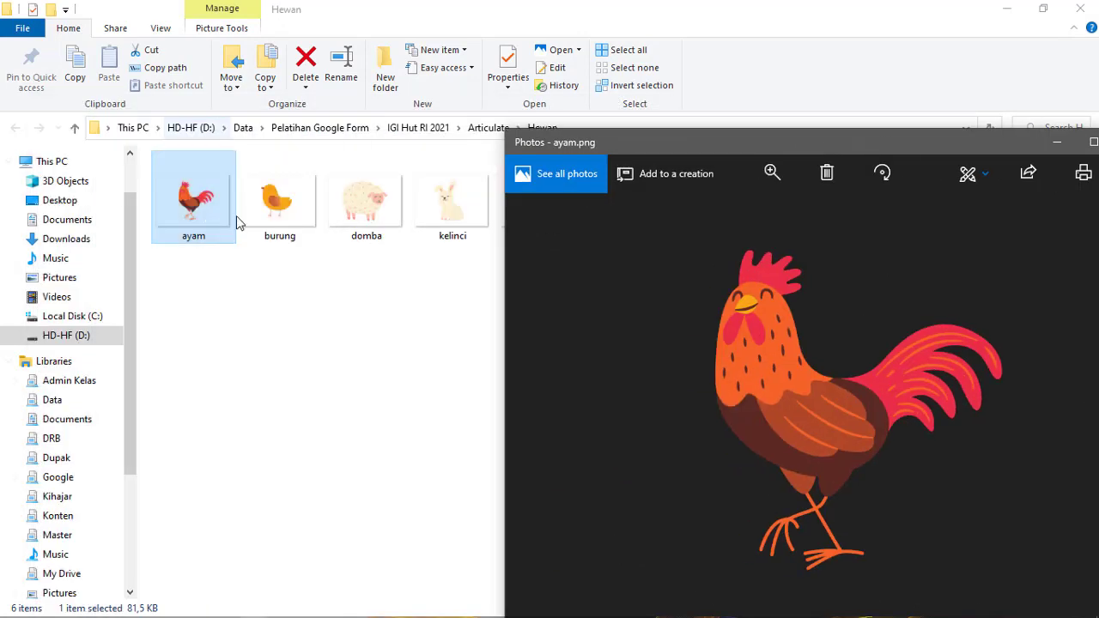
click(785, 364)
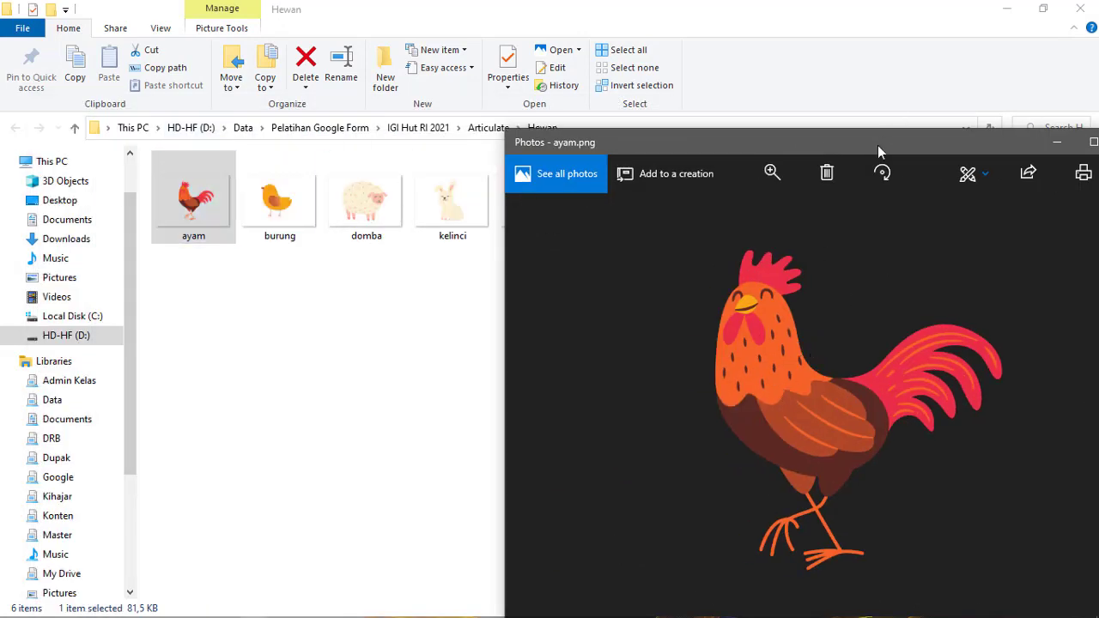
drag(877, 145, 638, 122)
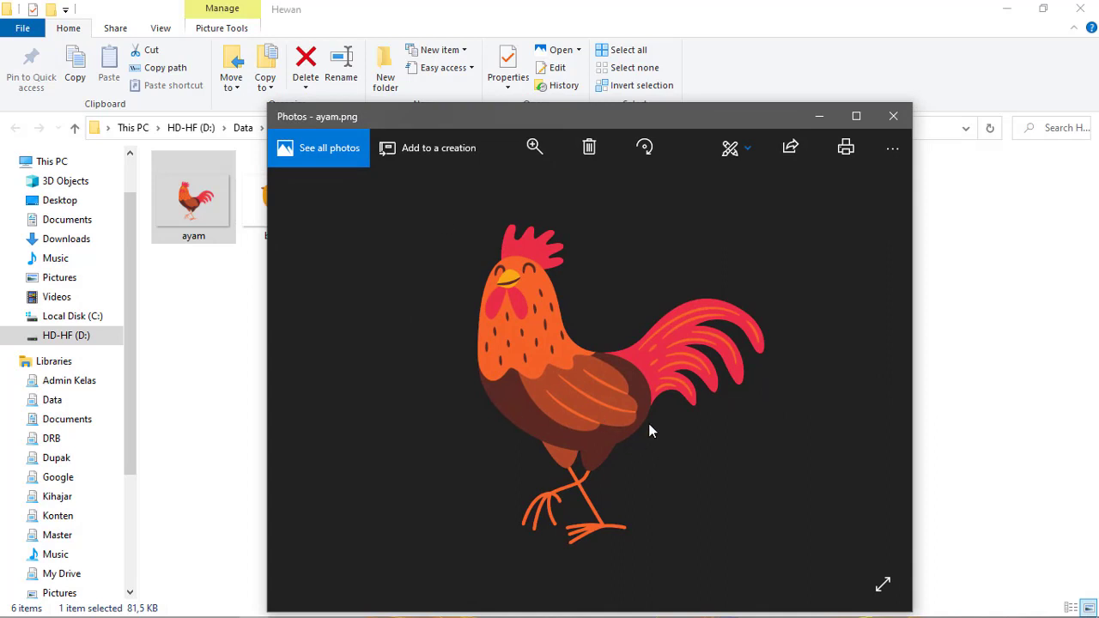
drag(467, 119, 568, 110)
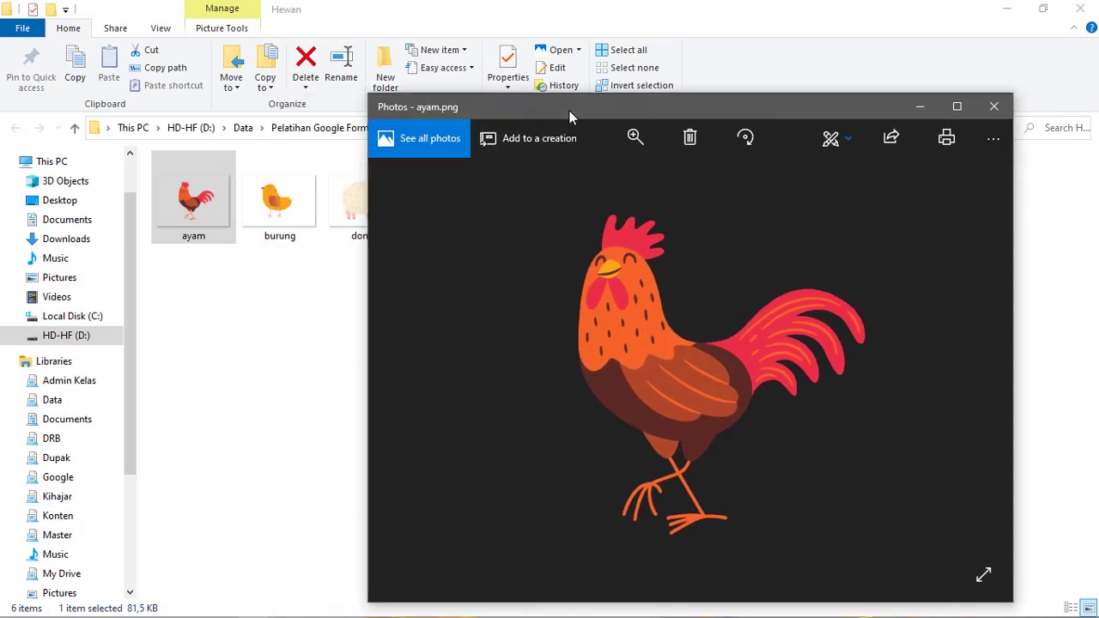
click(298, 222)
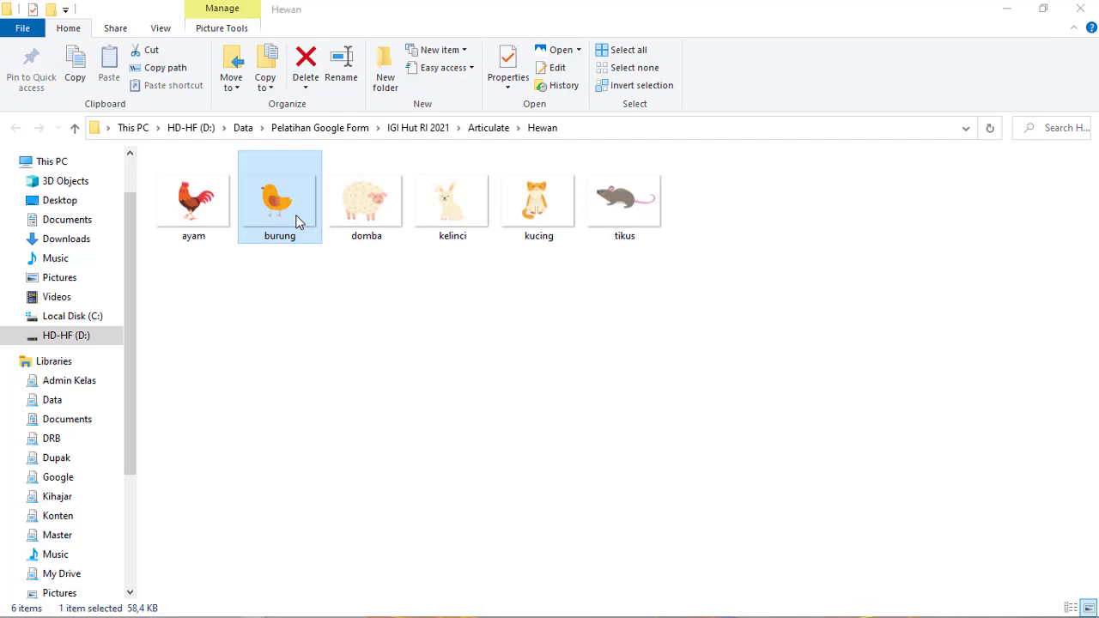
double_click(298, 222)
drag(420, 129, 808, 143)
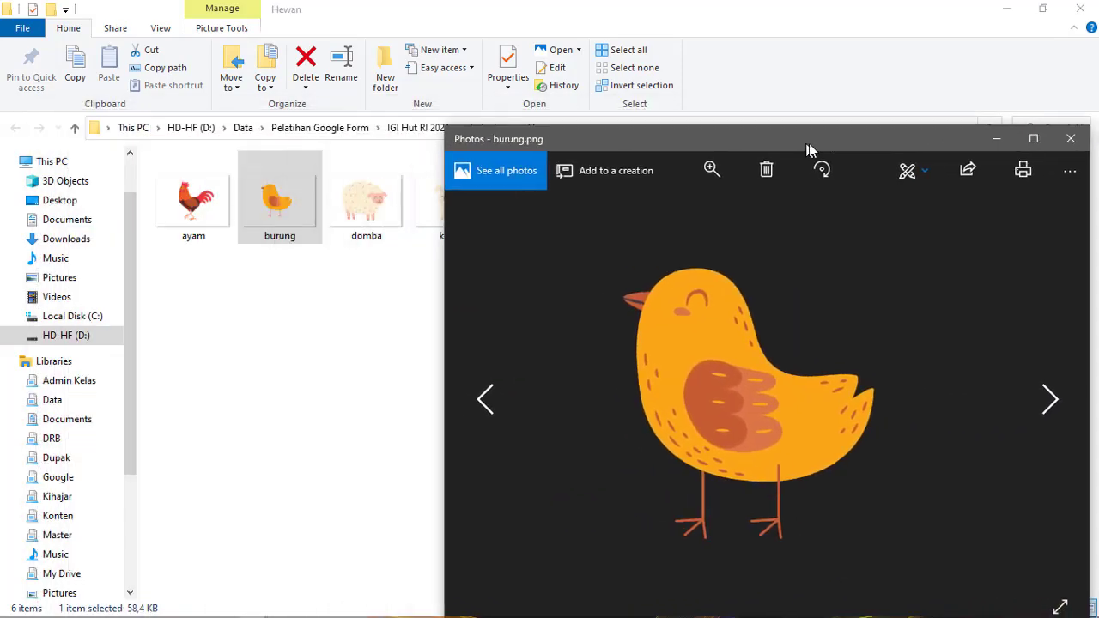
click(1070, 138)
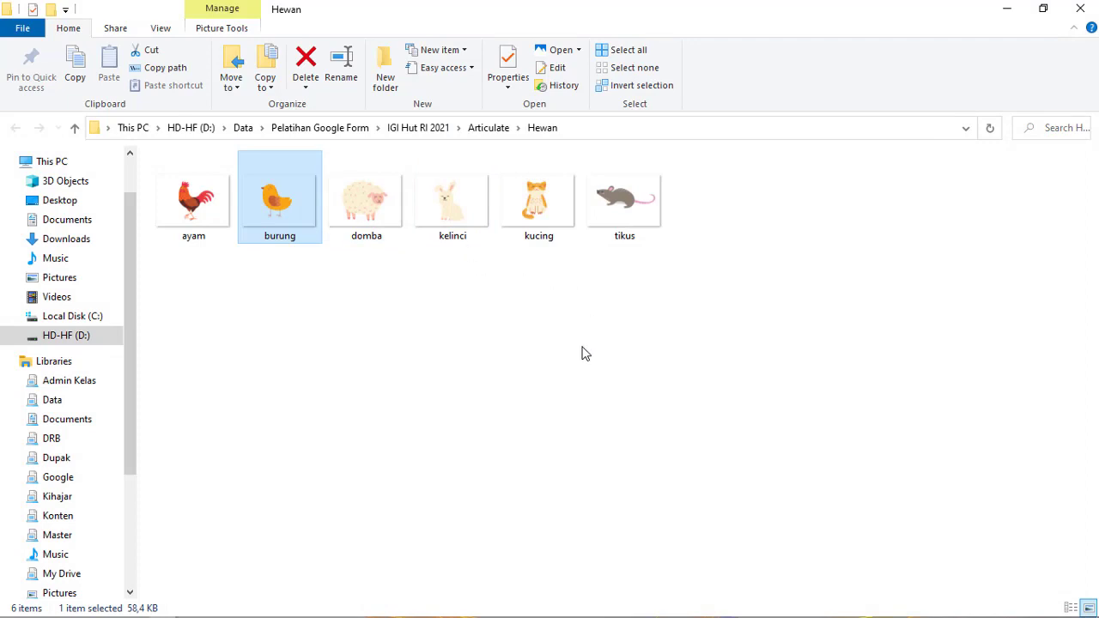
click(1007, 10)
click(1004, 107)
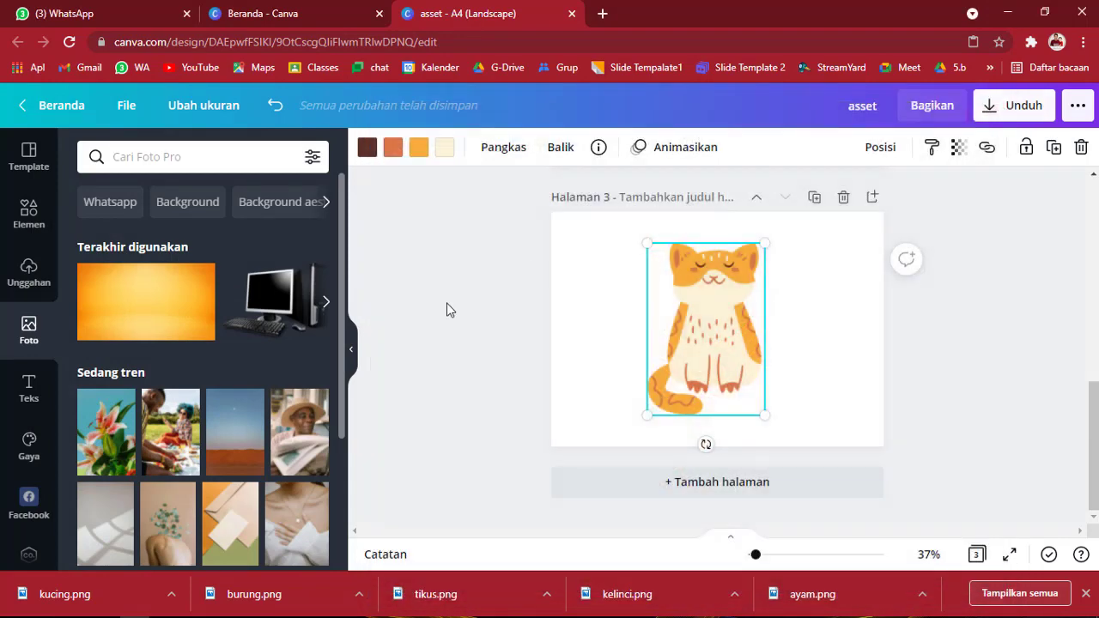
- Apply the eight-planet page of the 3D Planets Flashcards template to page 3
scroll(554, 336, up, 3)
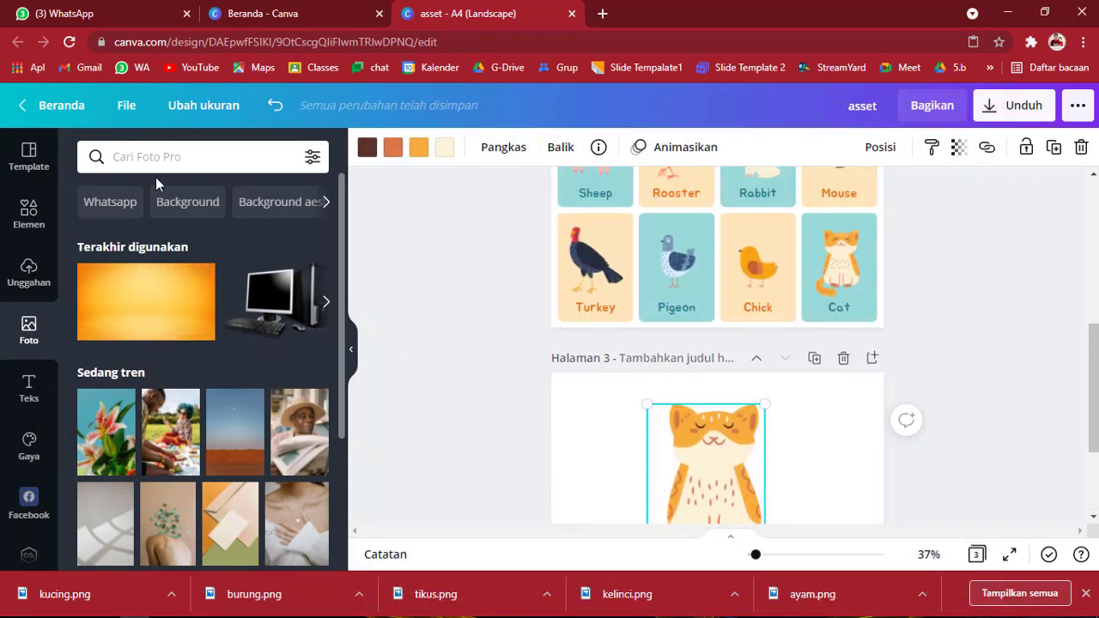
click(29, 156)
scroll(240, 317, down, 5)
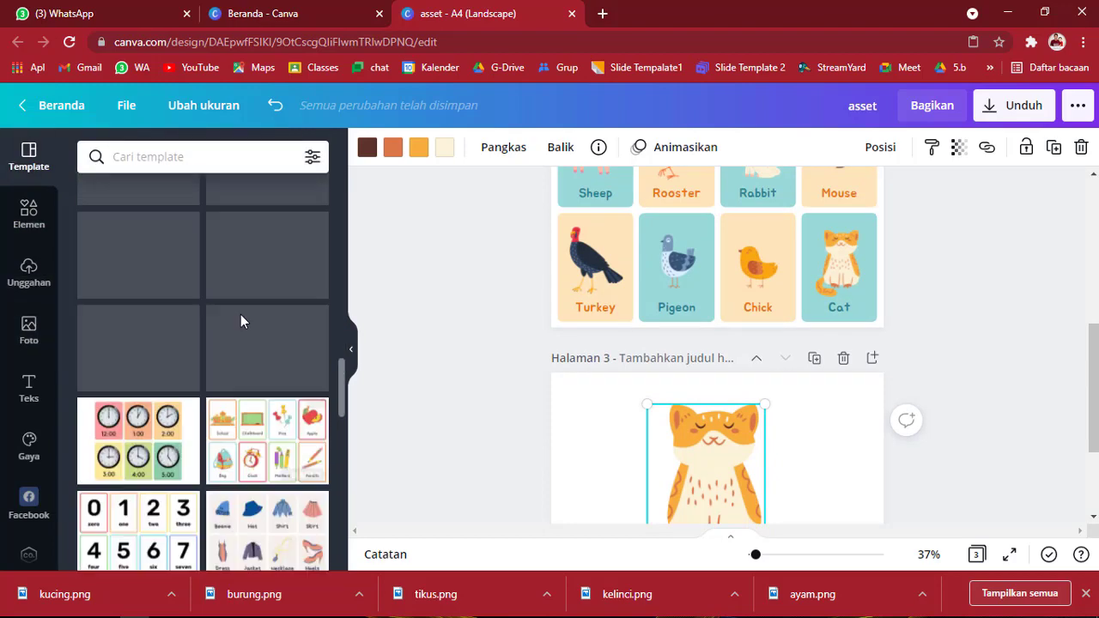
scroll(242, 326, up, 5)
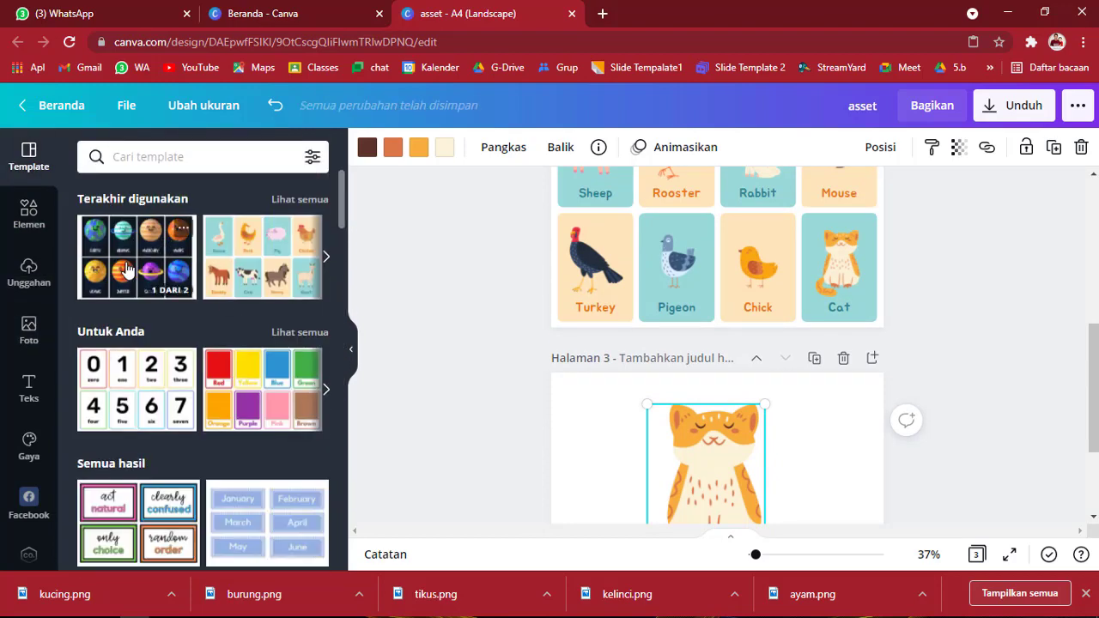
click(126, 271)
click(262, 258)
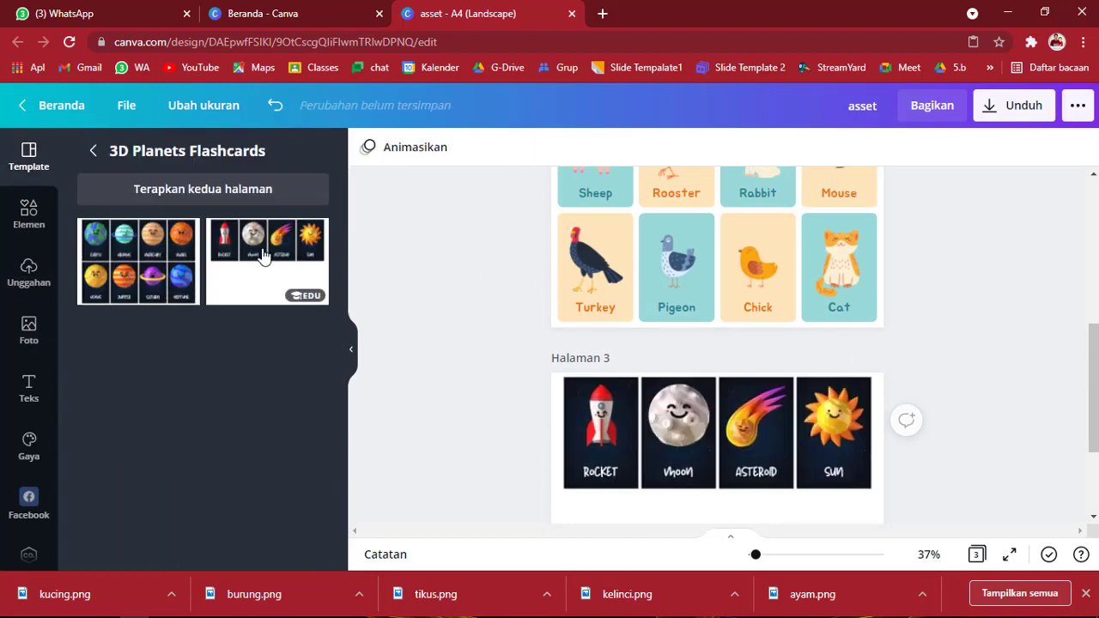
click(168, 262)
scroll(893, 434, down, 2)
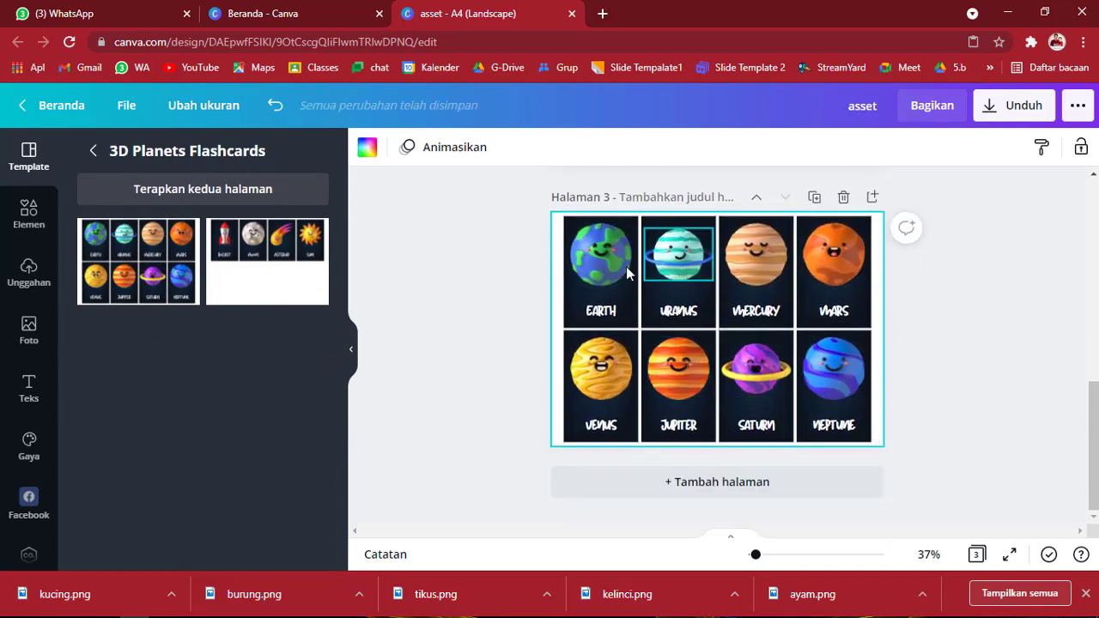
- Copy the Earth illustration from page 3 onto a new blank page 4, enlarged to most of the page height and moved near the centre
click(602, 274)
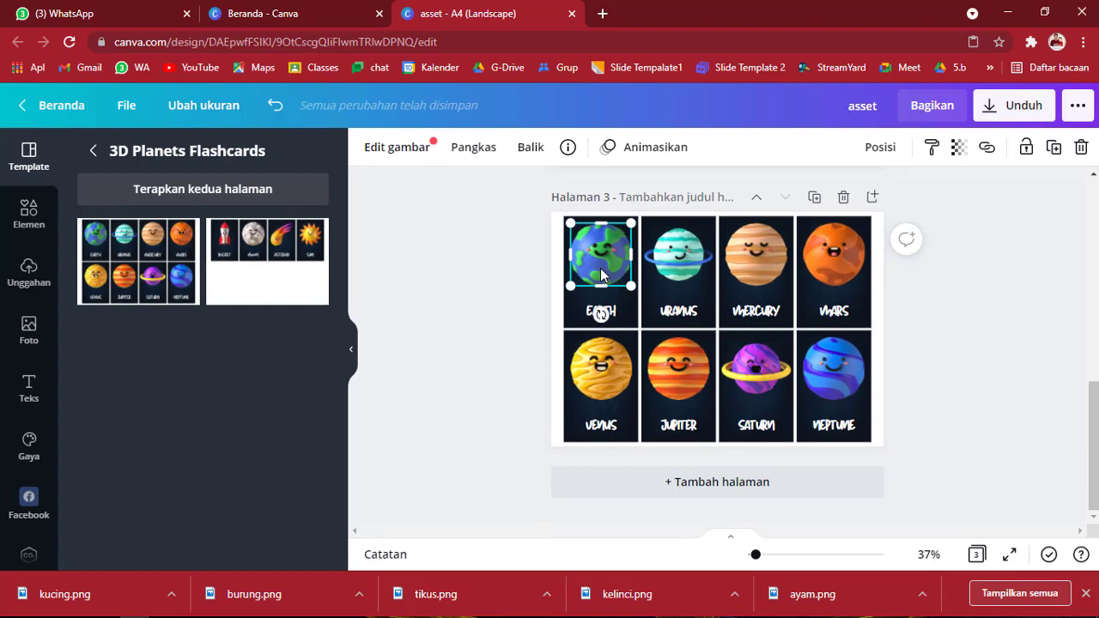
scroll(721, 481, up, 6)
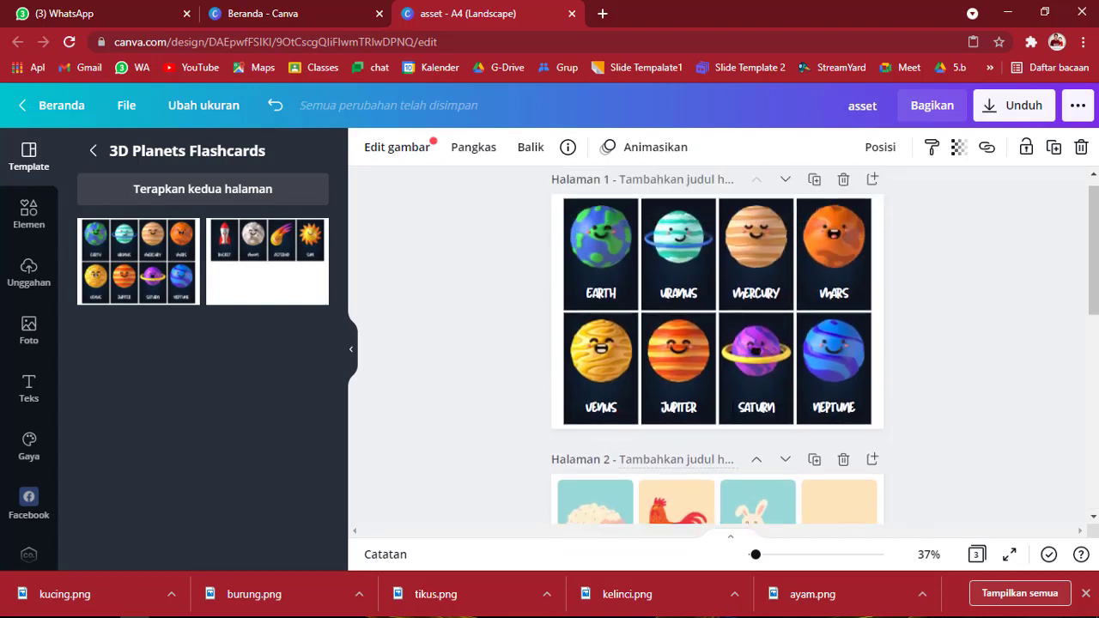
scroll(727, 398, down, 6)
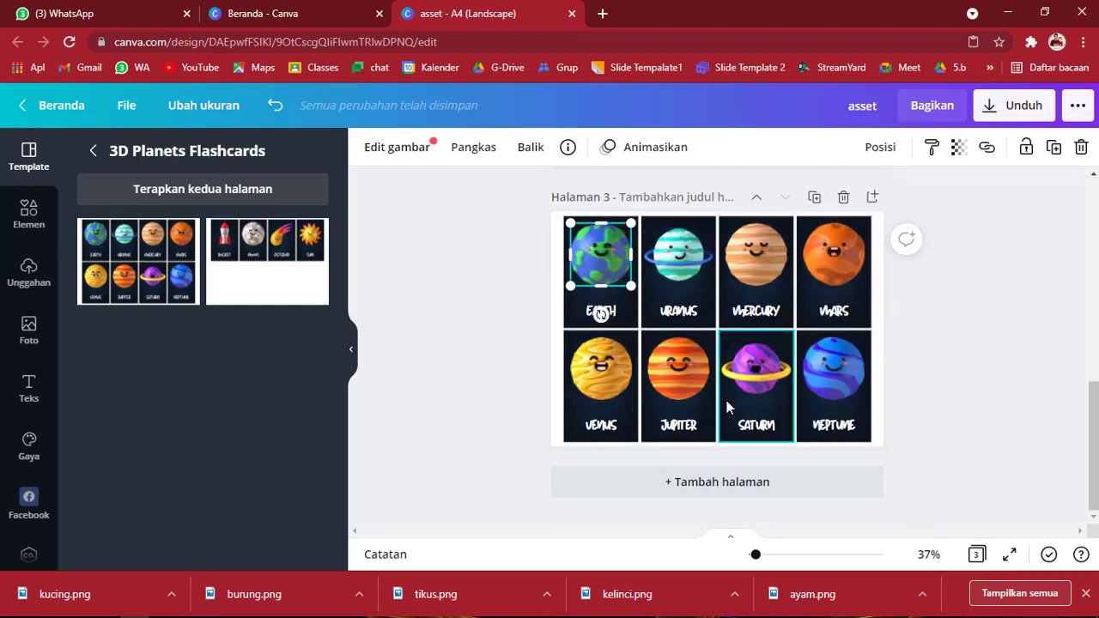
click(697, 491)
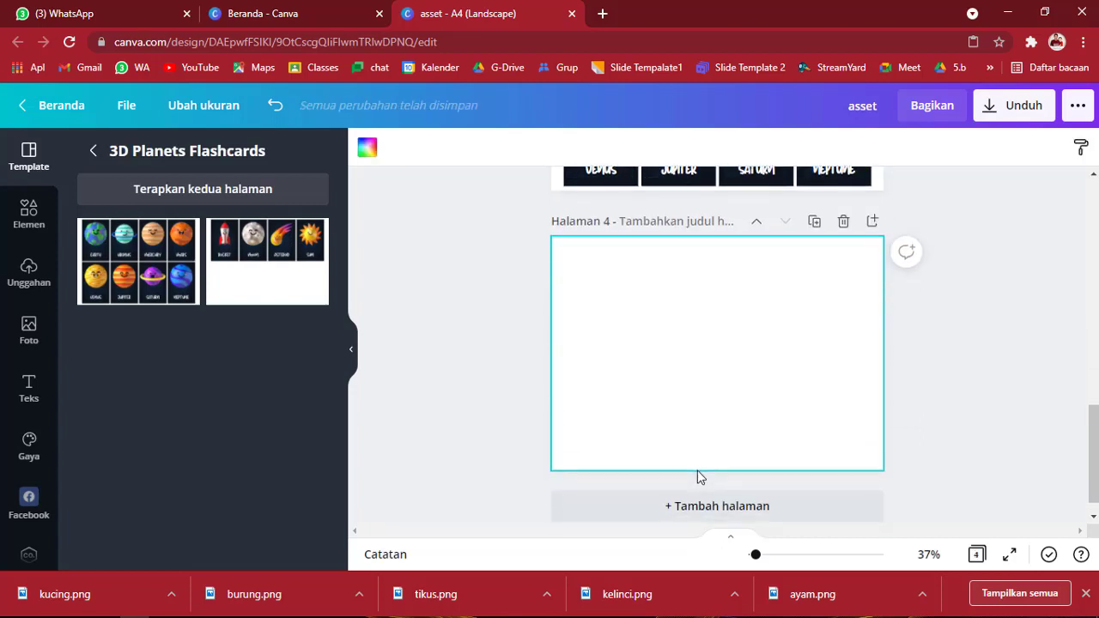
key(ctrl+v)
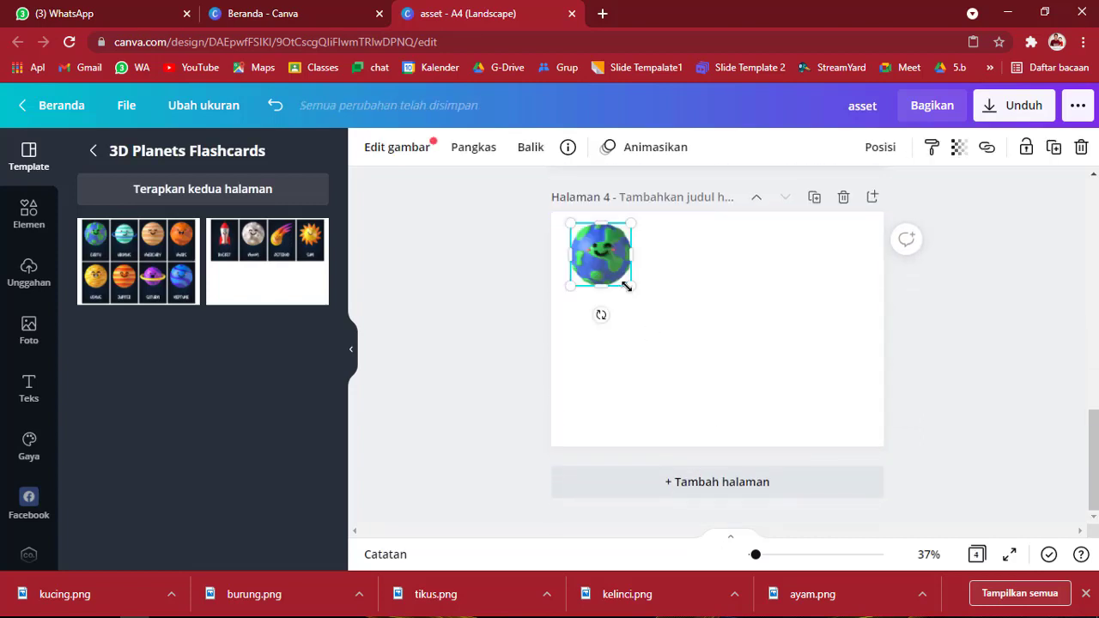
drag(627, 286, 758, 385)
drag(676, 358, 717, 362)
- Download only page 4 with the Earth as a PNG image with transparent background, named "bumi", in the Hewan folder
click(1012, 106)
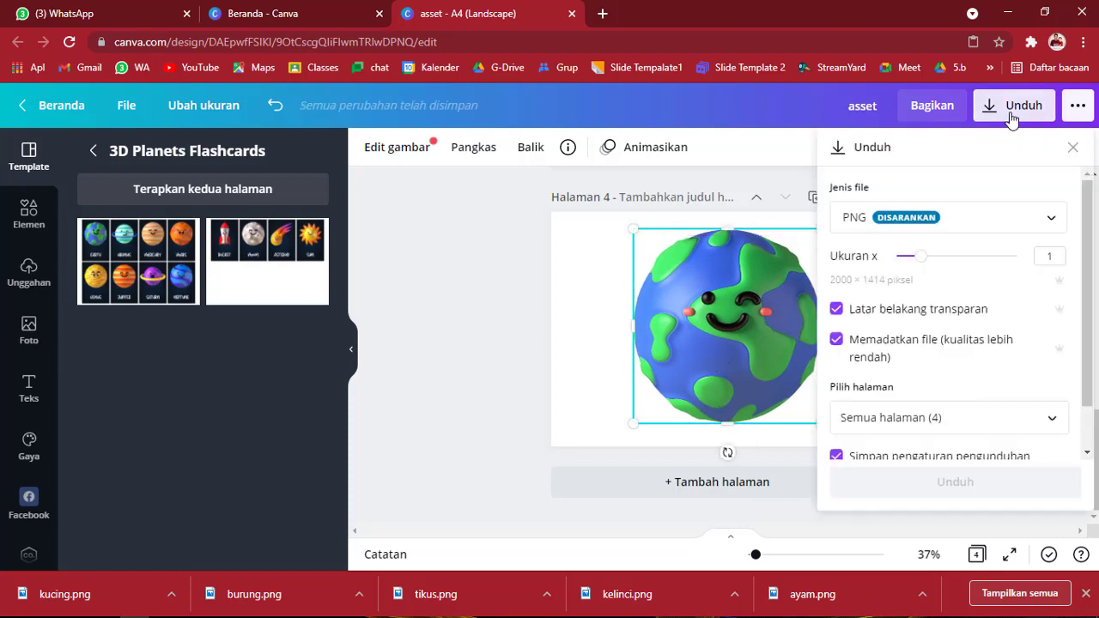
click(1065, 404)
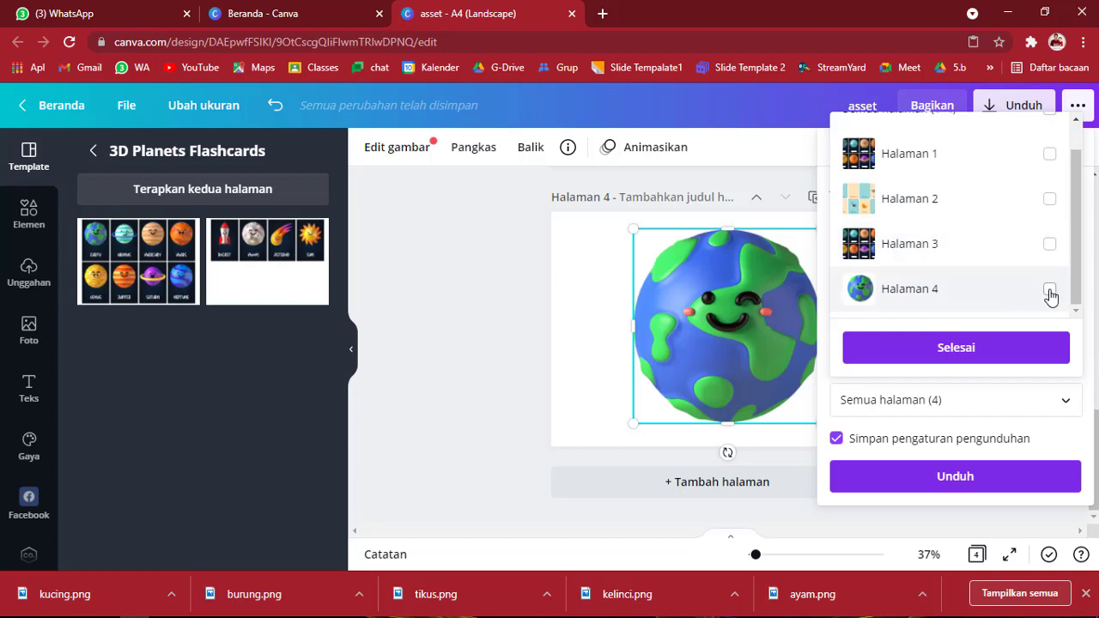
click(1049, 290)
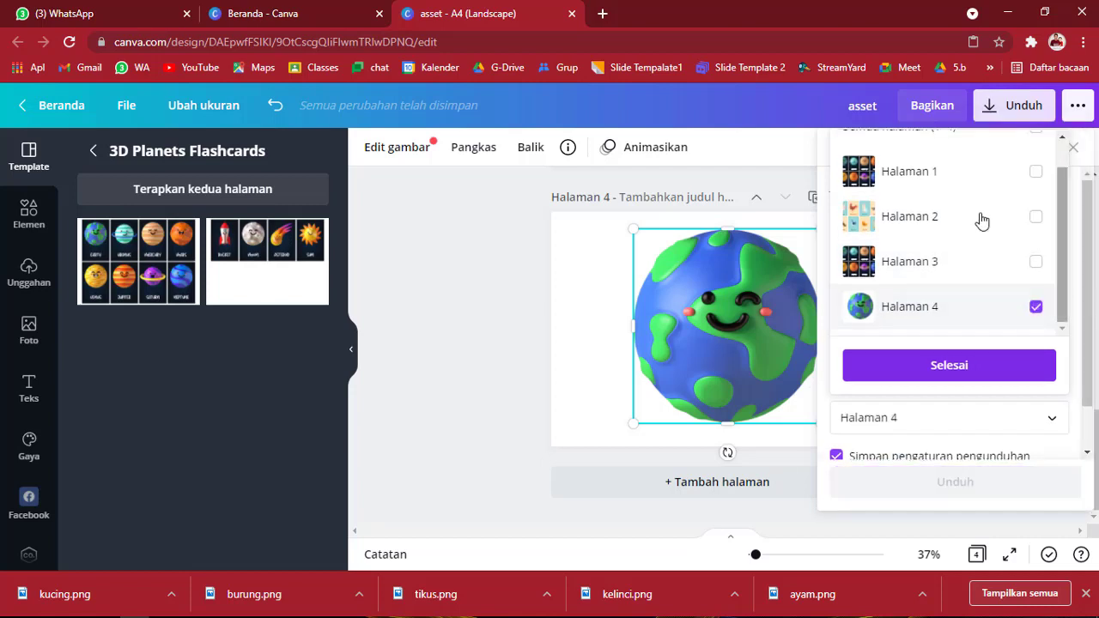
click(955, 348)
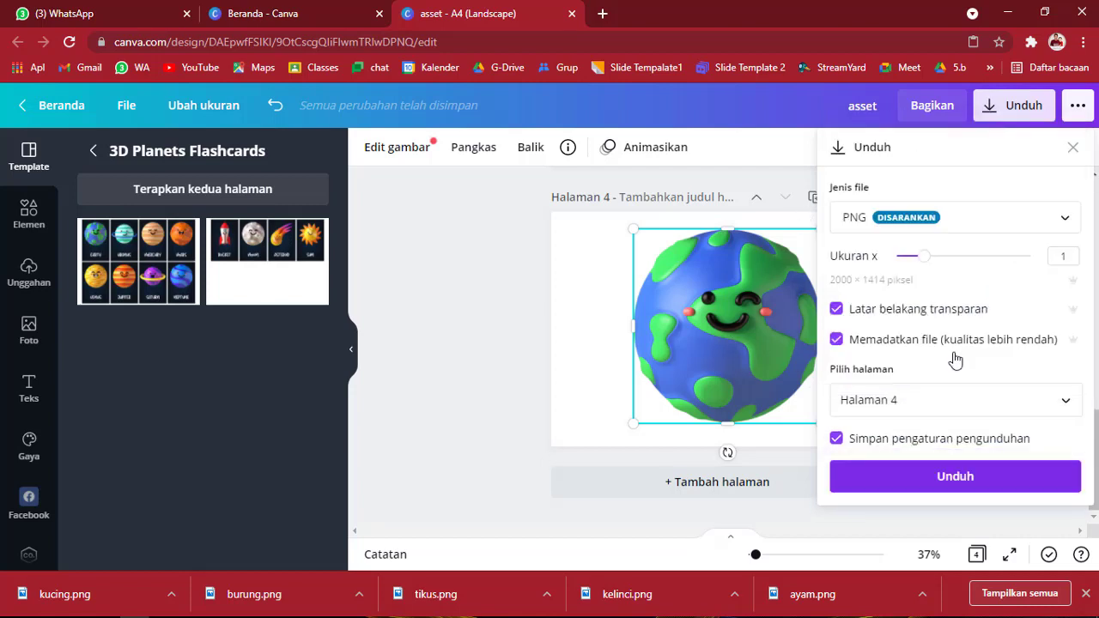
click(955, 476)
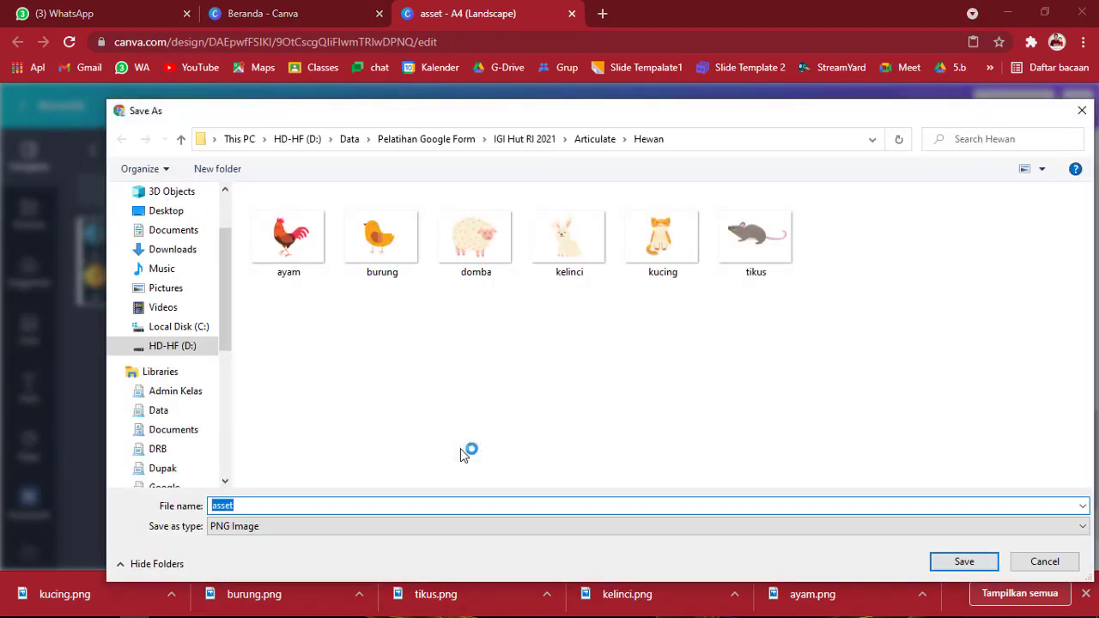
text(bumi)
click(964, 563)
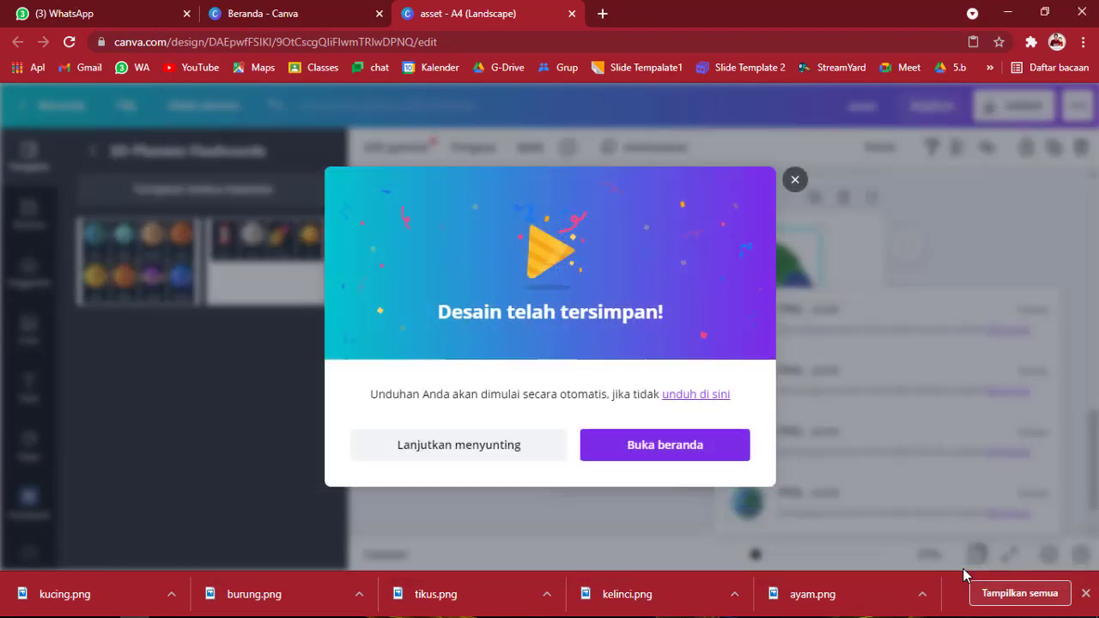
- Search the templates for "lembar kerja matematika" and apply the free multiplication-by-two flashcards to page 4
click(458, 458)
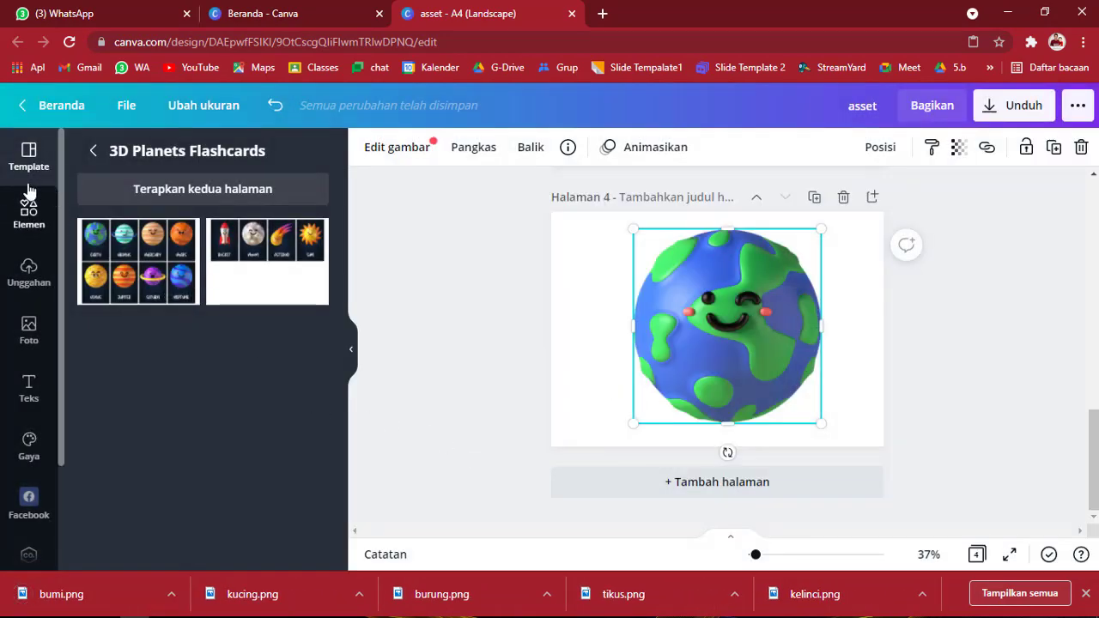
click(95, 152)
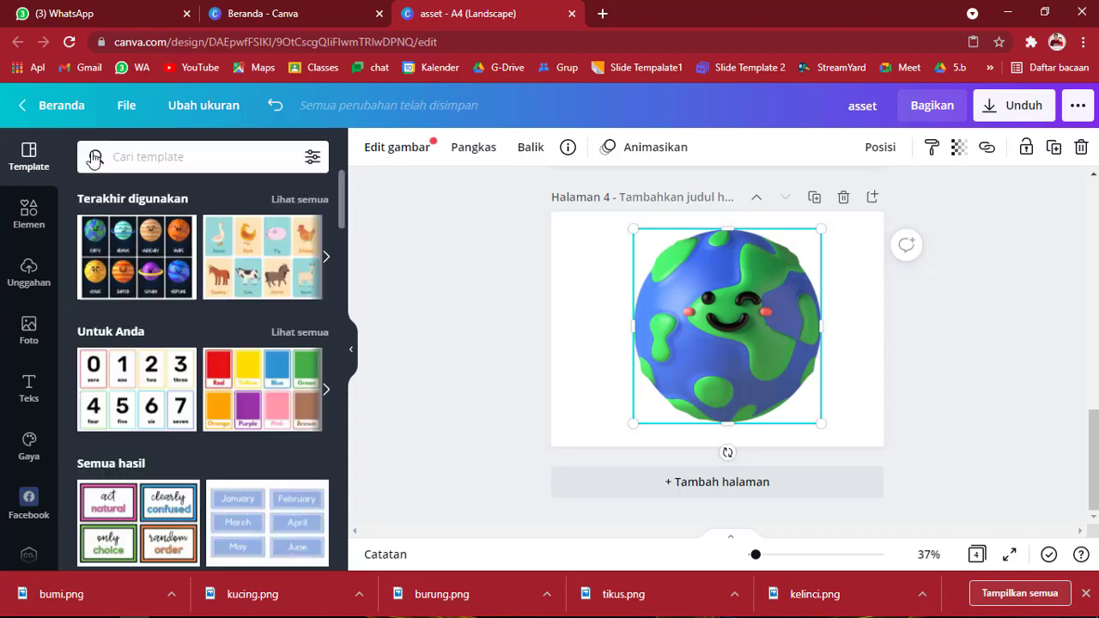
click(153, 151)
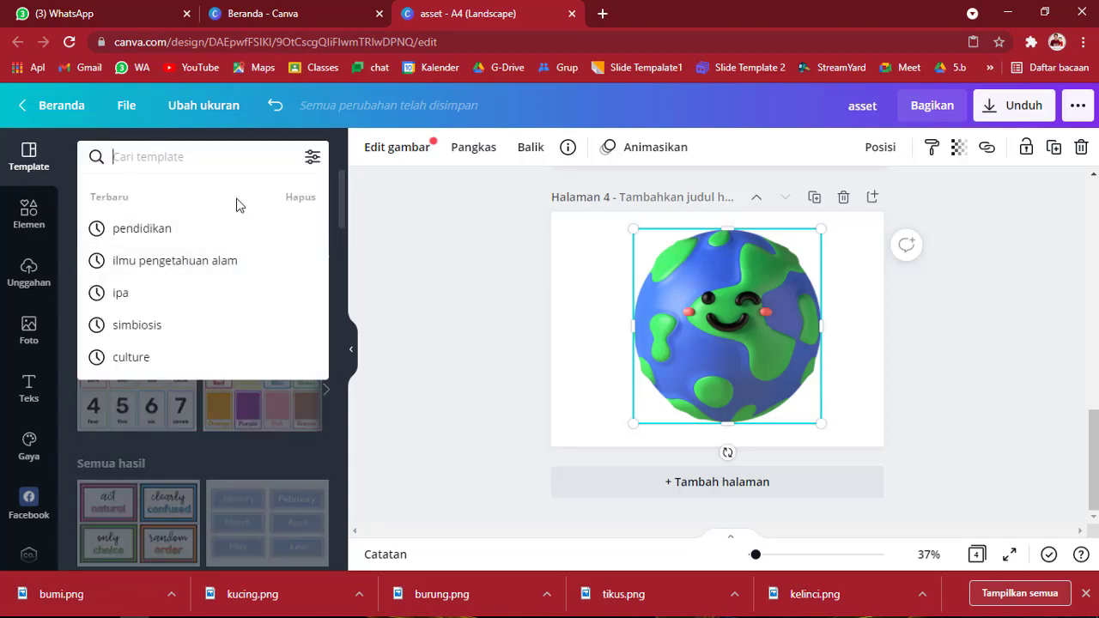
text(lem)
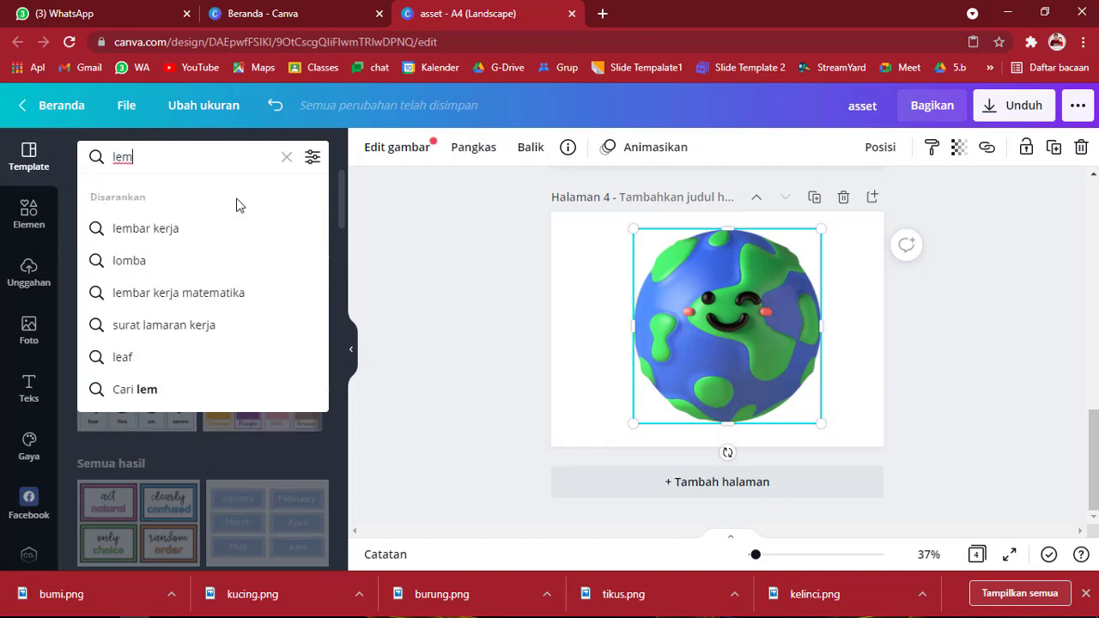
click(220, 293)
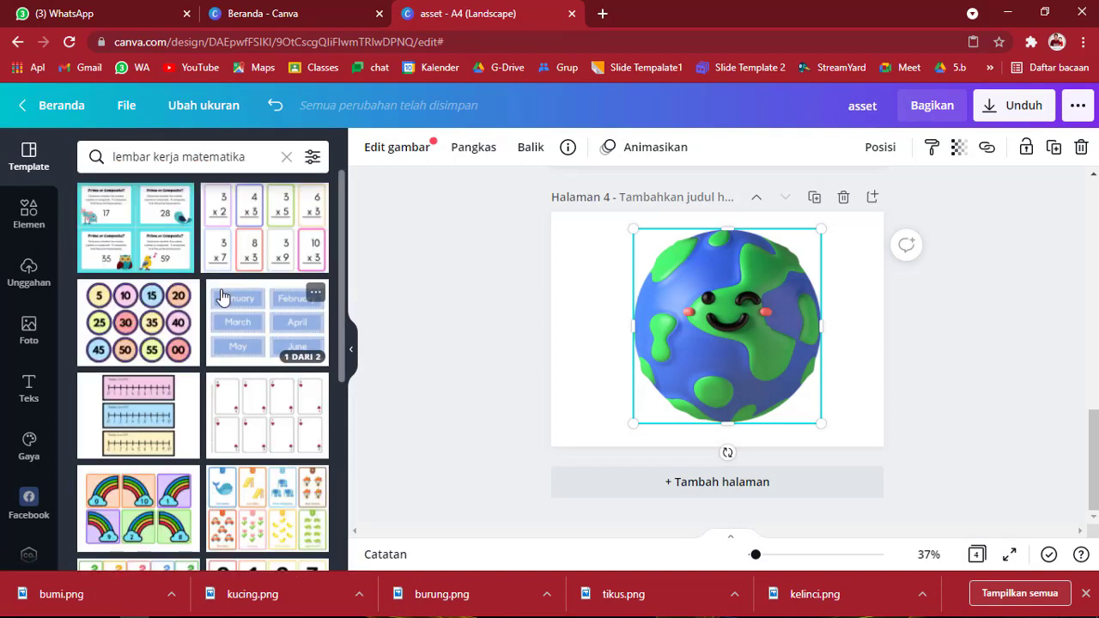
scroll(214, 315, down, 4)
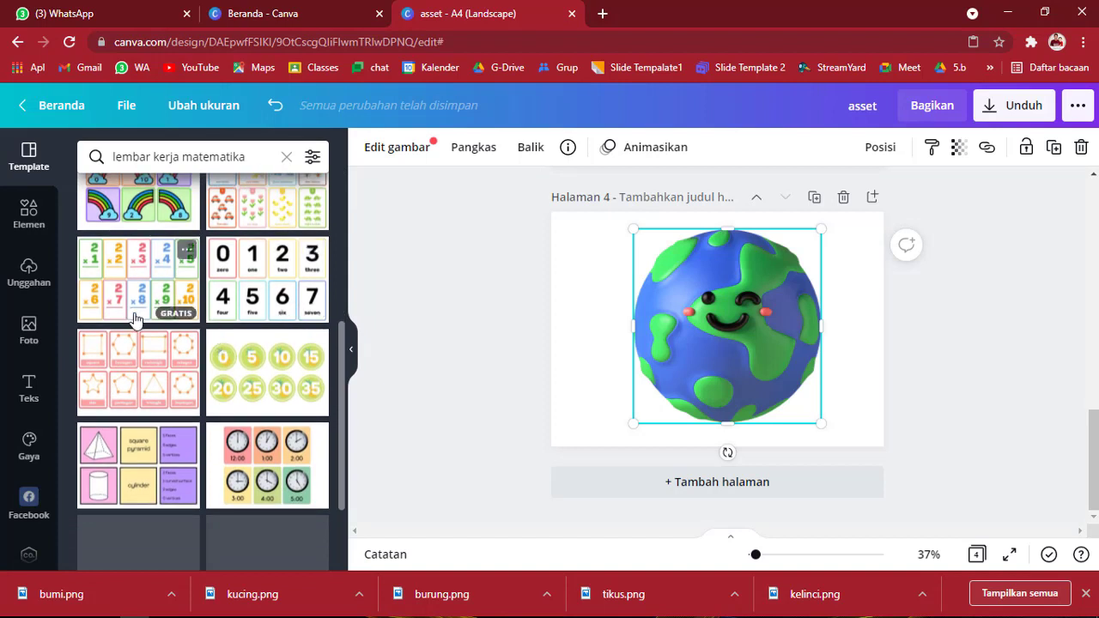
click(136, 275)
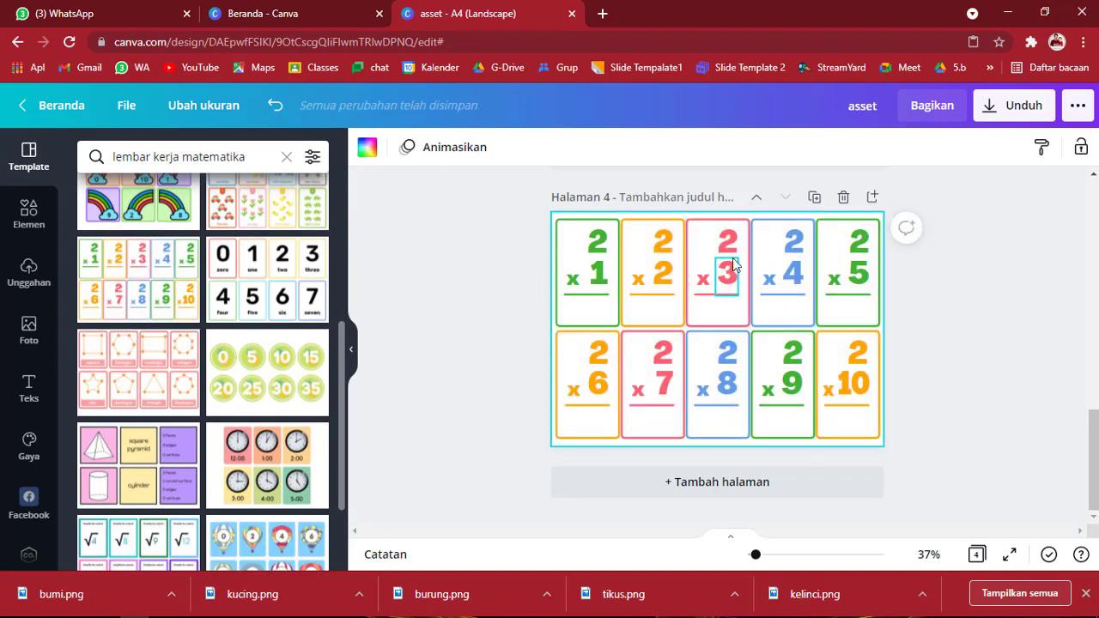
- Look through the rest of the math worksheet templates and replace the template search with "pendidikan"
scroll(204, 377, down, 3)
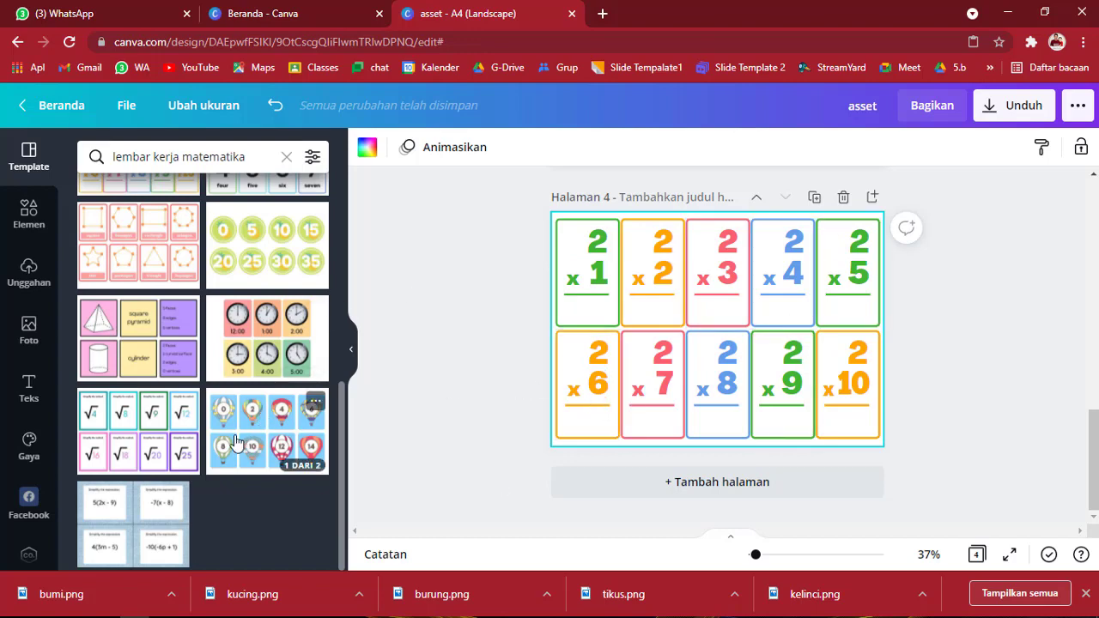
scroll(236, 442, up, 10)
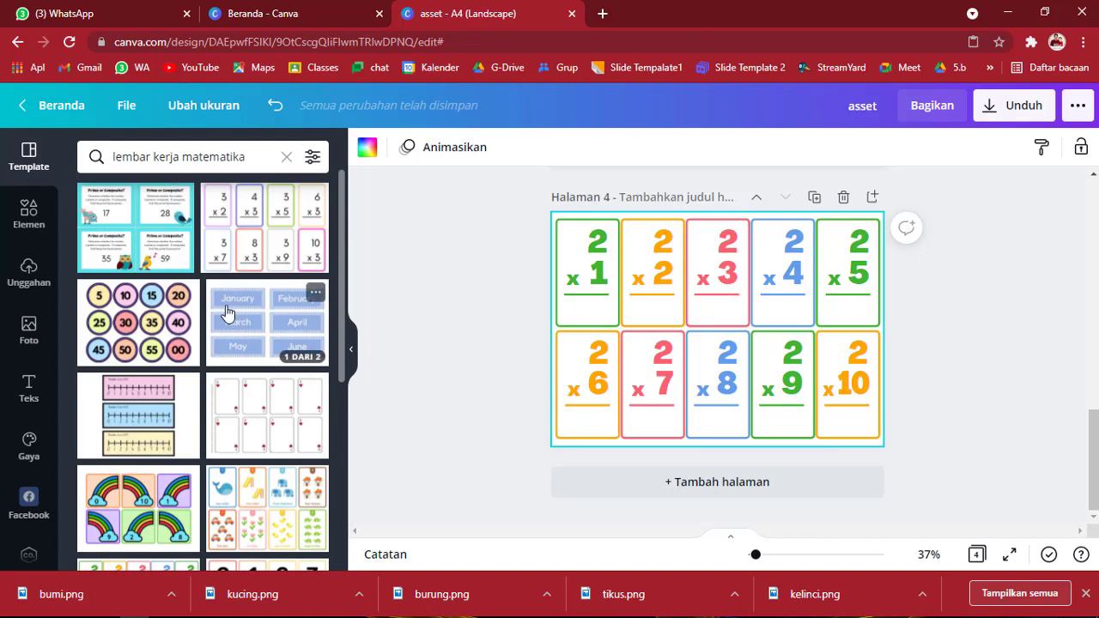
click(206, 159)
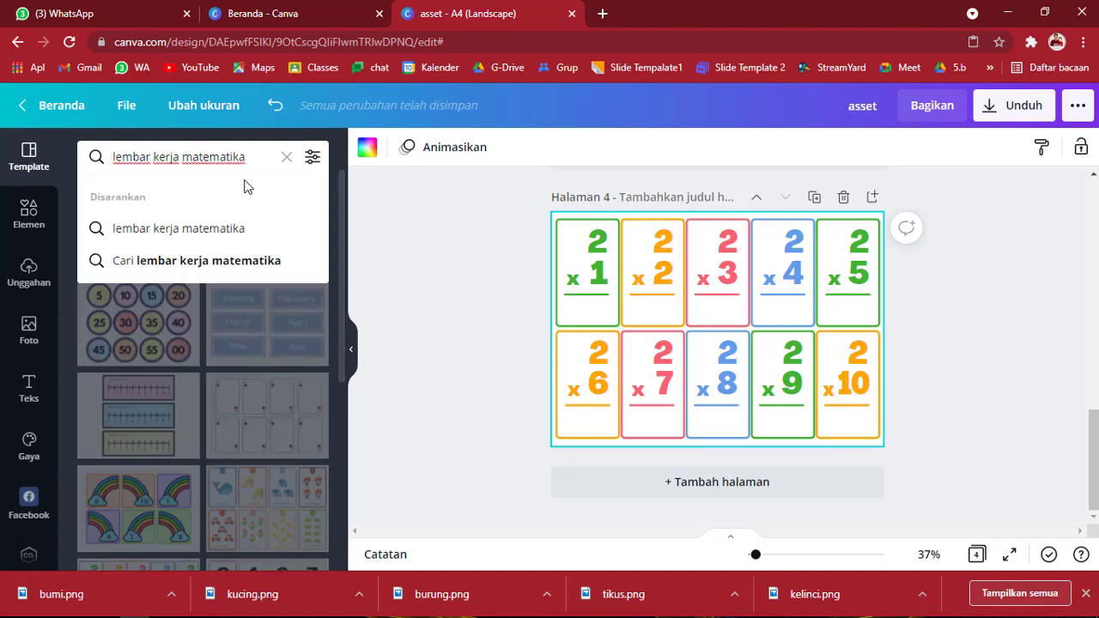
key(Return)
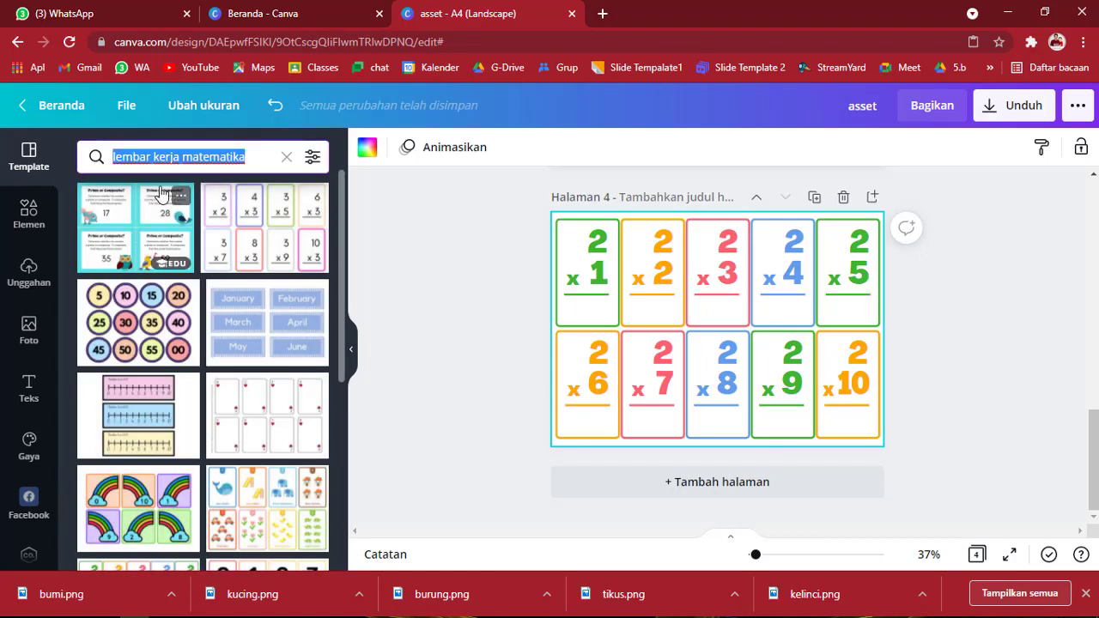
key(BackSpace)
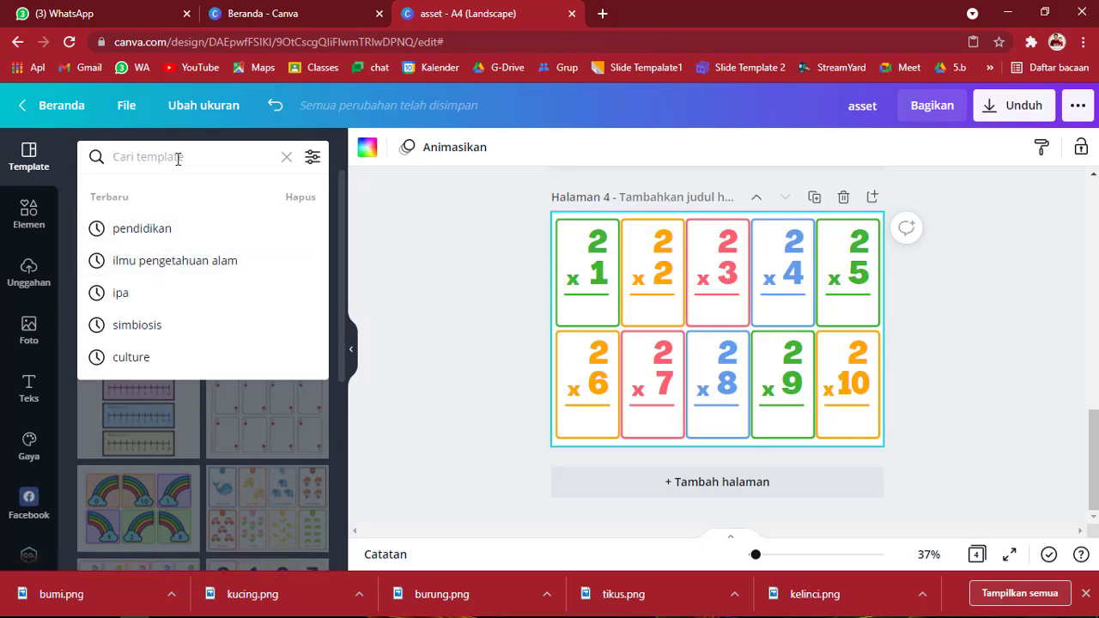
click(178, 230)
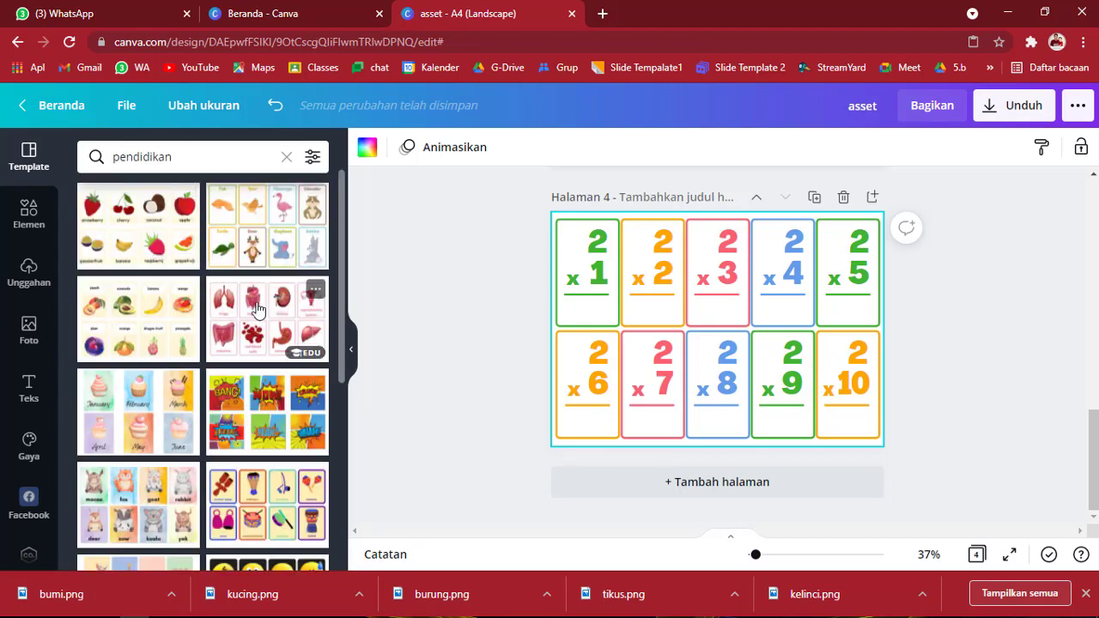
- Apply the human organs flashcards template to page 4
scroll(224, 294, down, 3)
scroll(143, 261, up, 3)
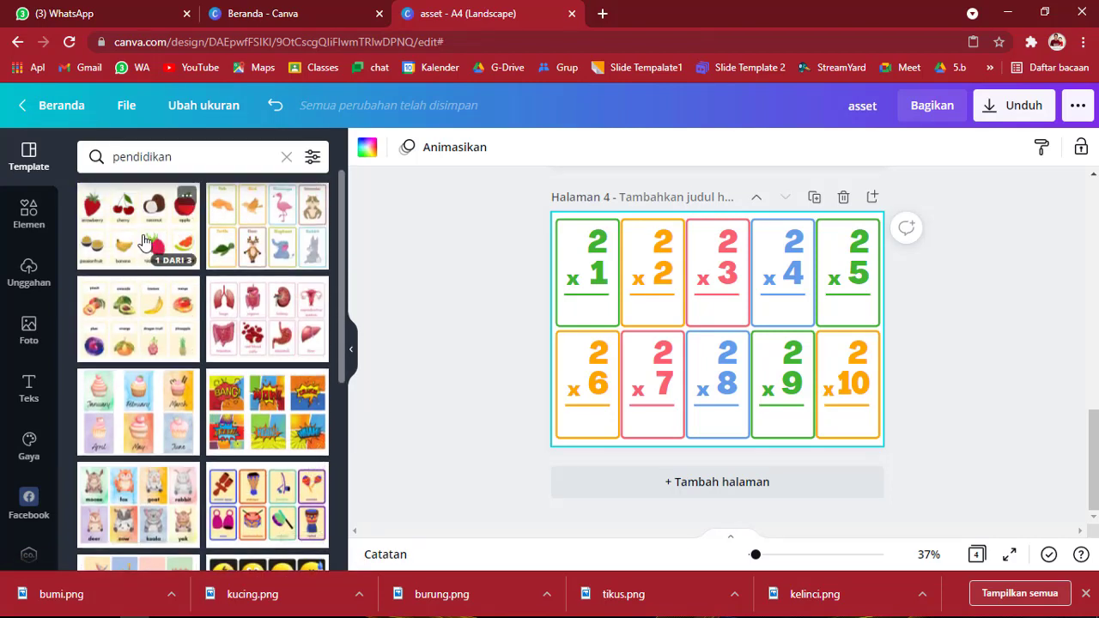
click(143, 262)
click(95, 152)
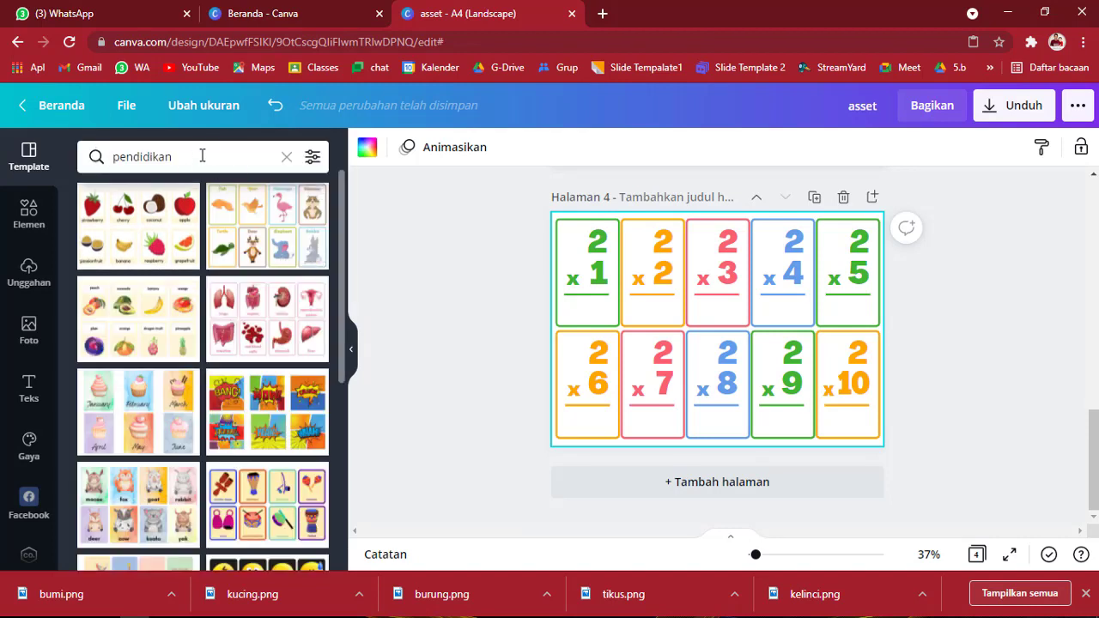
click(288, 288)
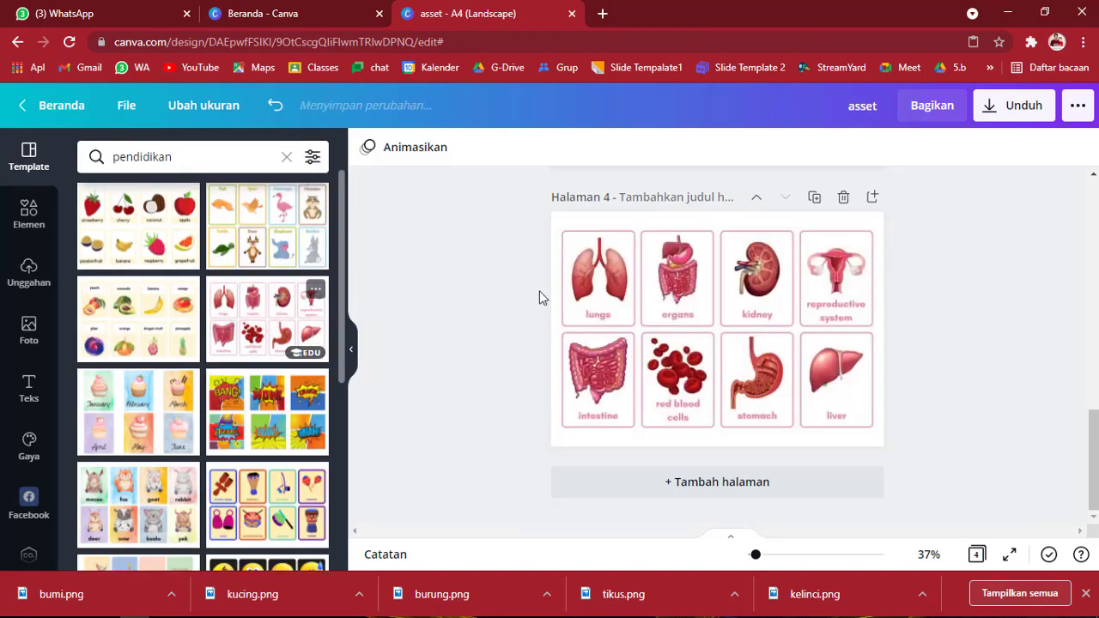
click(665, 294)
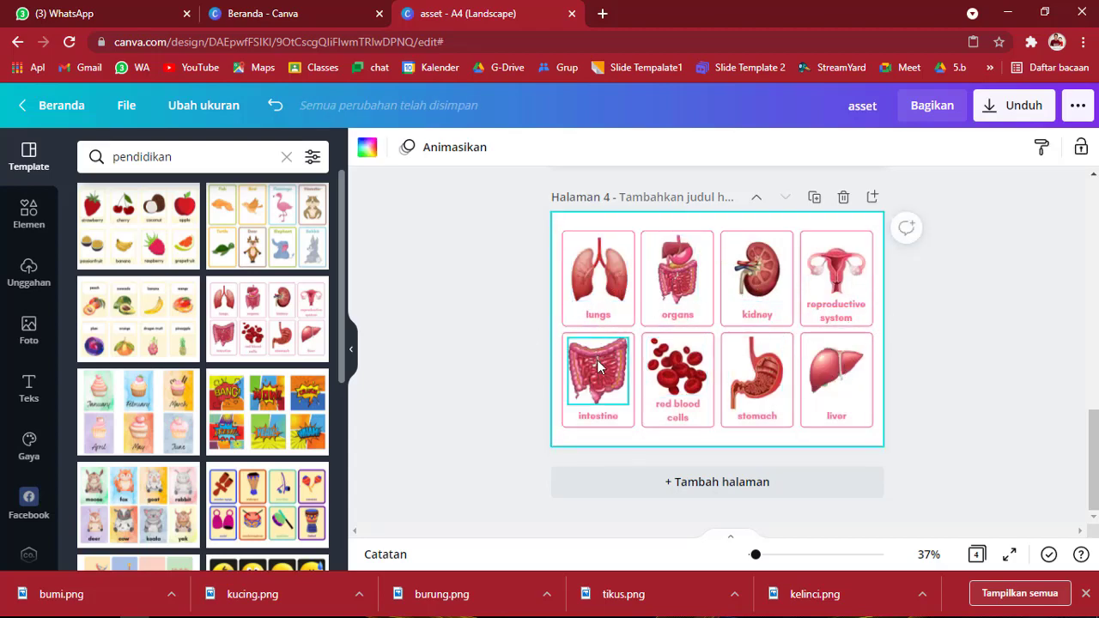
- Browse further education templates, view the pages of the Fossil Grey Set of Dinosaur Flashcards, and return to the results
scroll(213, 421, down, 5)
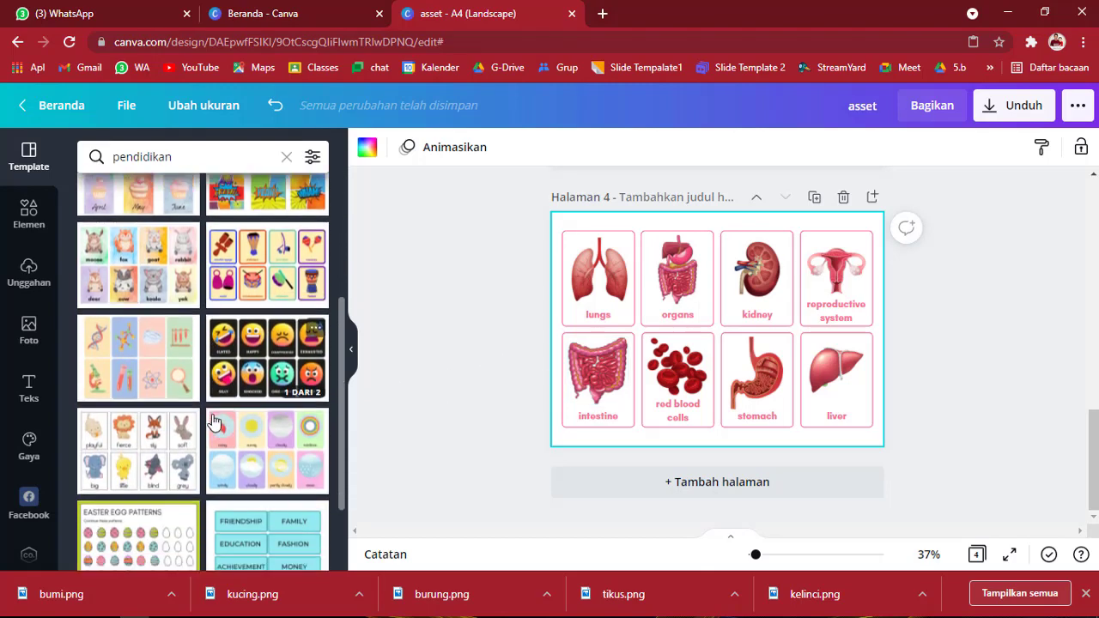
scroll(213, 420, down, 8)
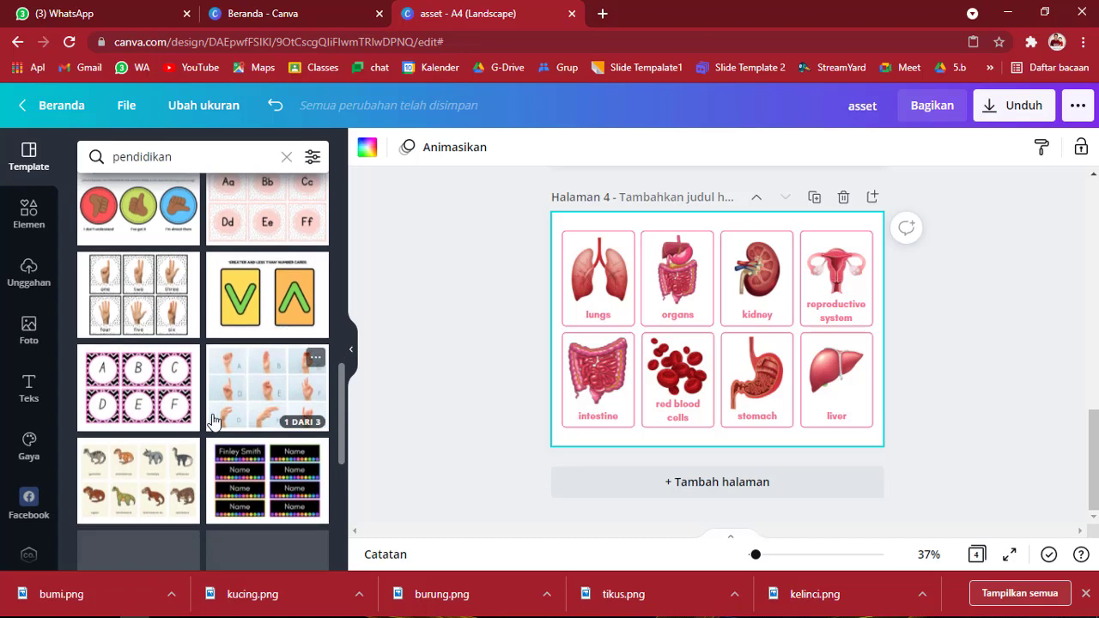
click(166, 466)
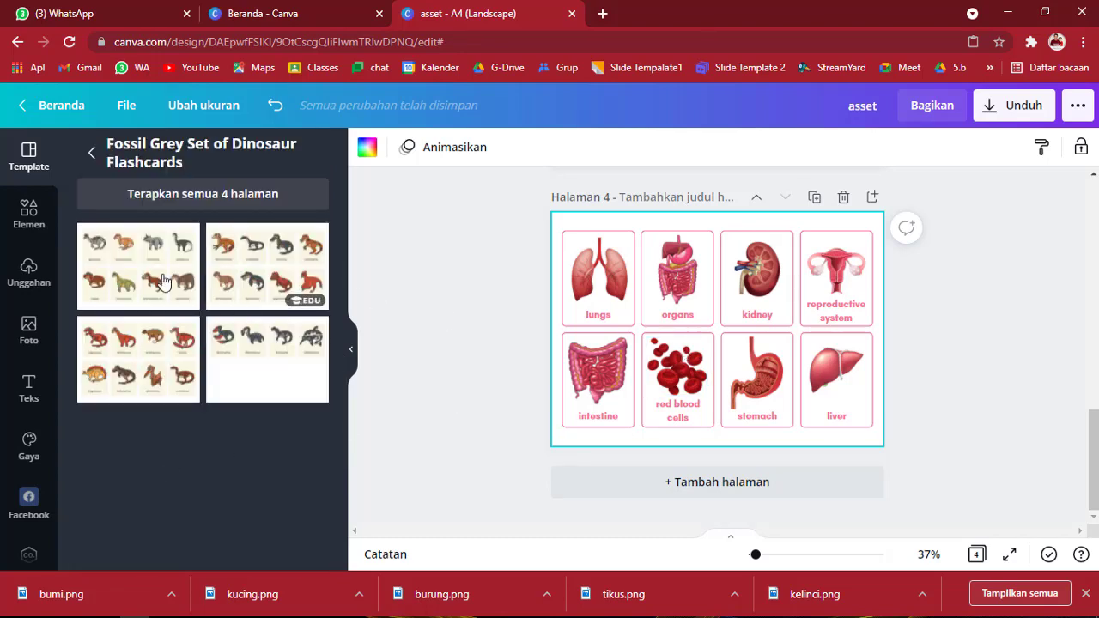
click(92, 153)
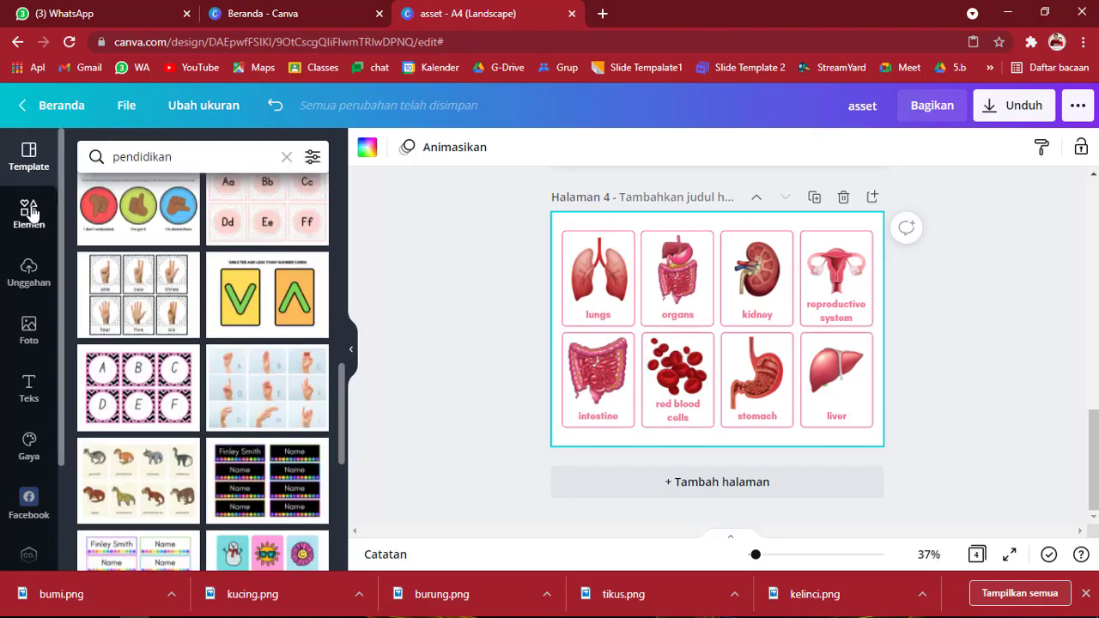
- Switch from templates to elements and search them for "papan tulis"
click(31, 213)
scroll(241, 386, down, 3)
scroll(238, 391, up, 3)
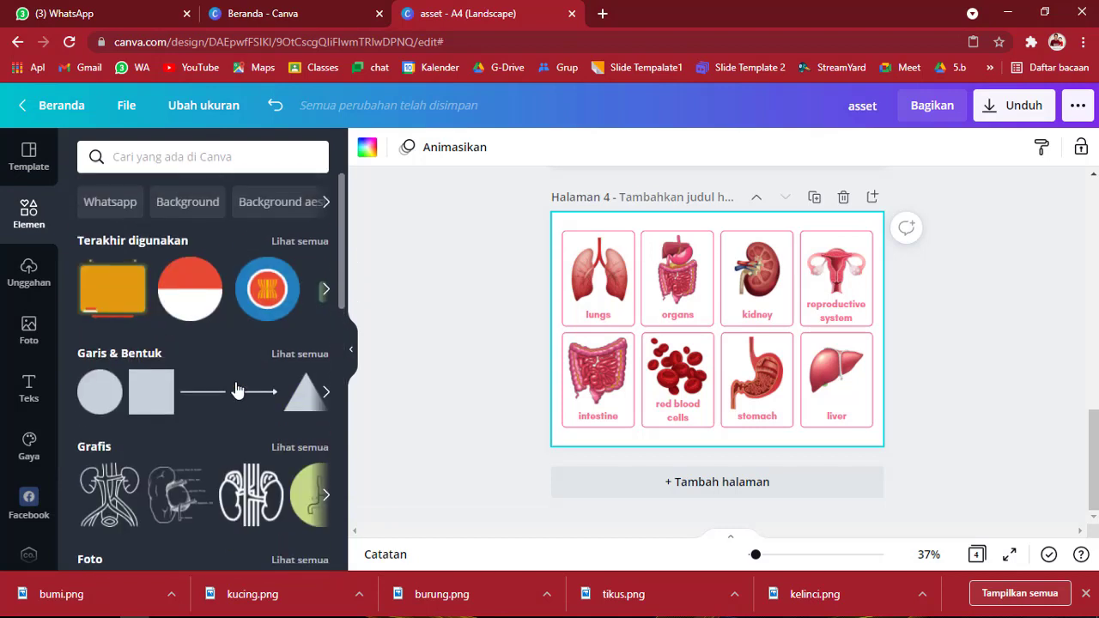
click(186, 162)
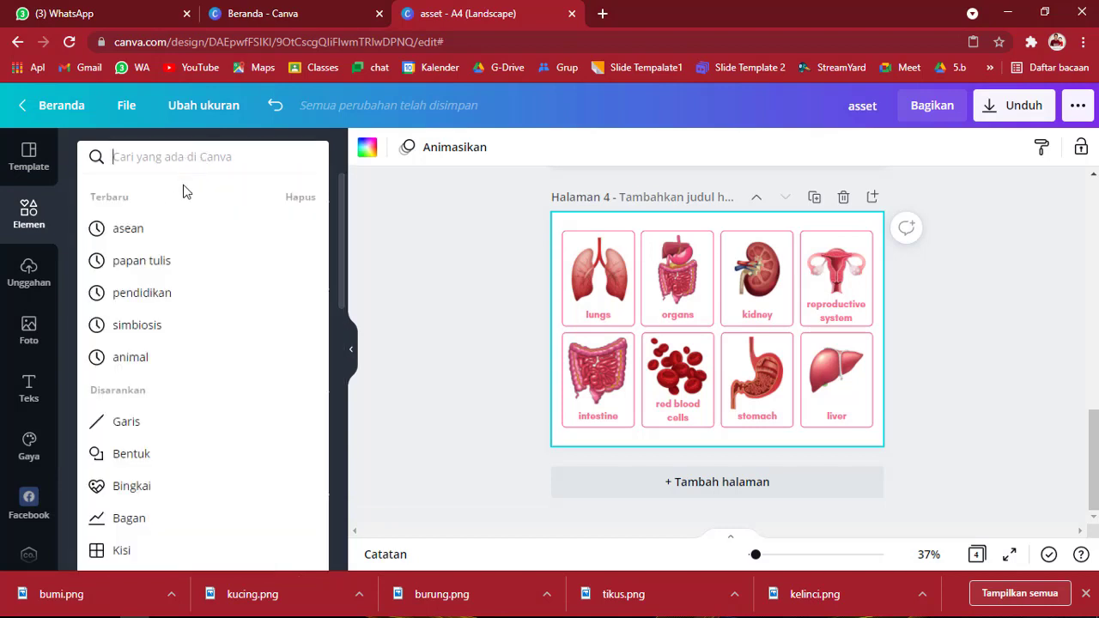
click(172, 272)
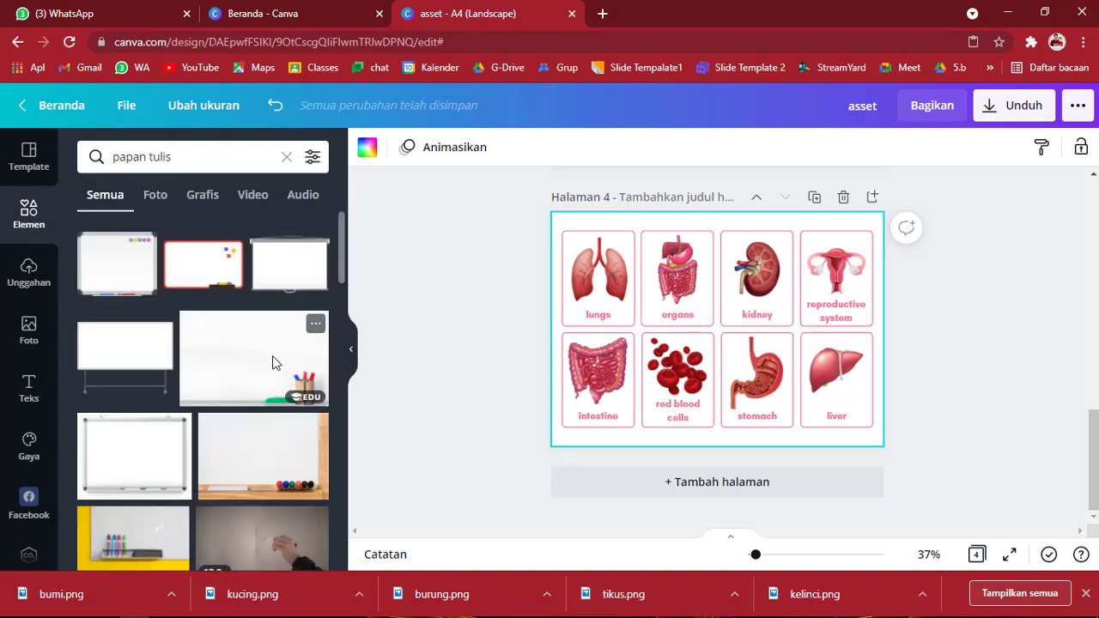
- Add a blank page 5 and place the orange board illustration from the results near its centre
scroll(273, 364, down, 1)
scroll(265, 365, down, 3)
scroll(225, 346, up, 5)
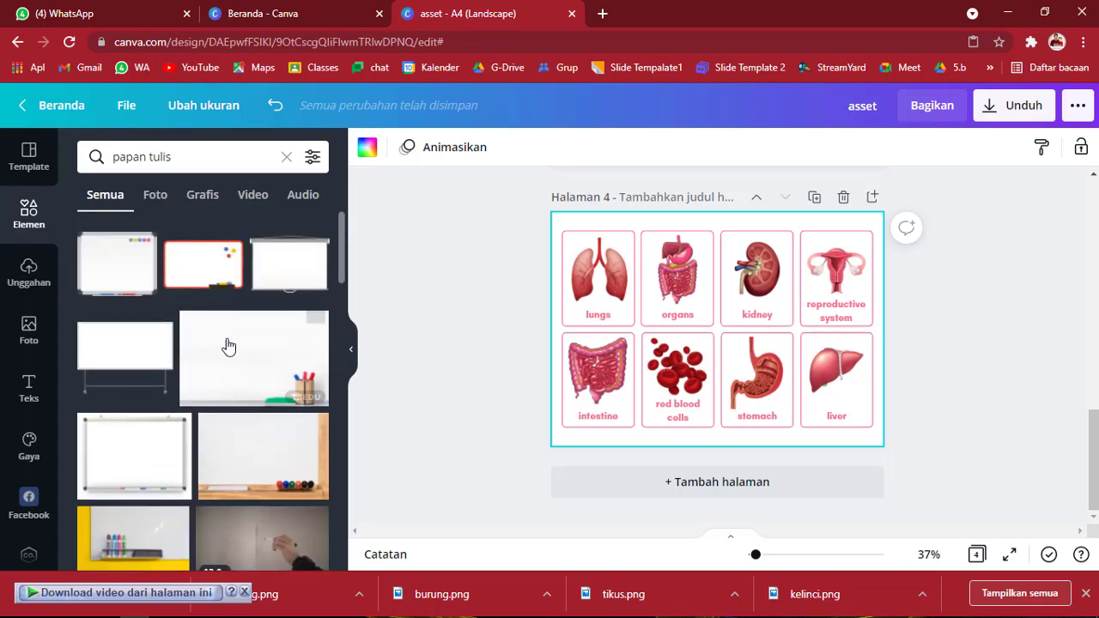
scroll(204, 354, down, 4)
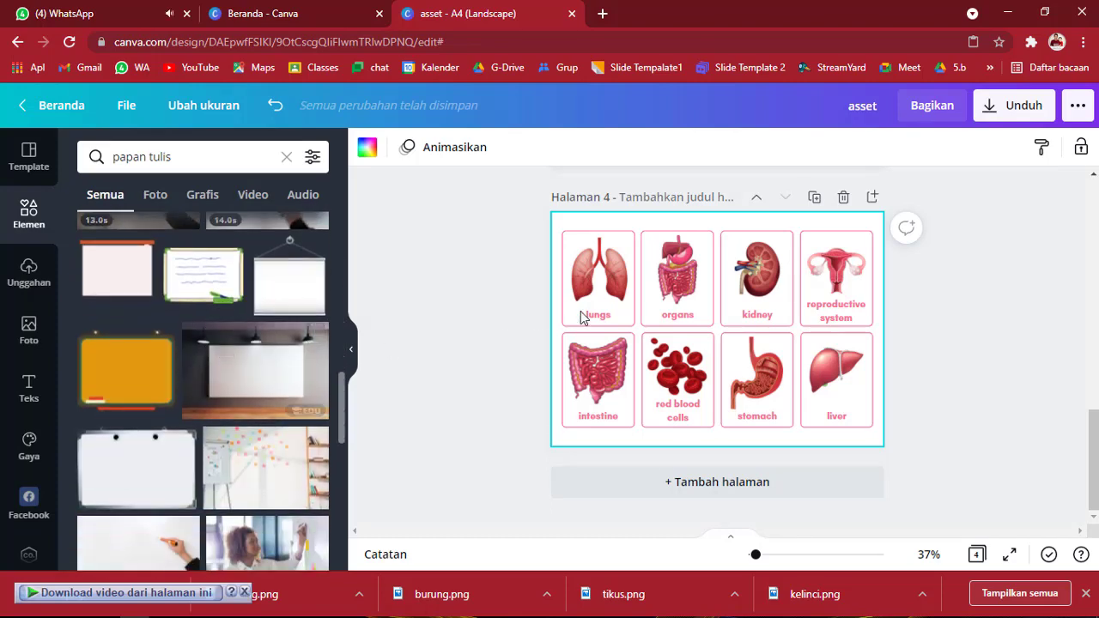
scroll(702, 375, up, 4)
scroll(716, 417, down, 4)
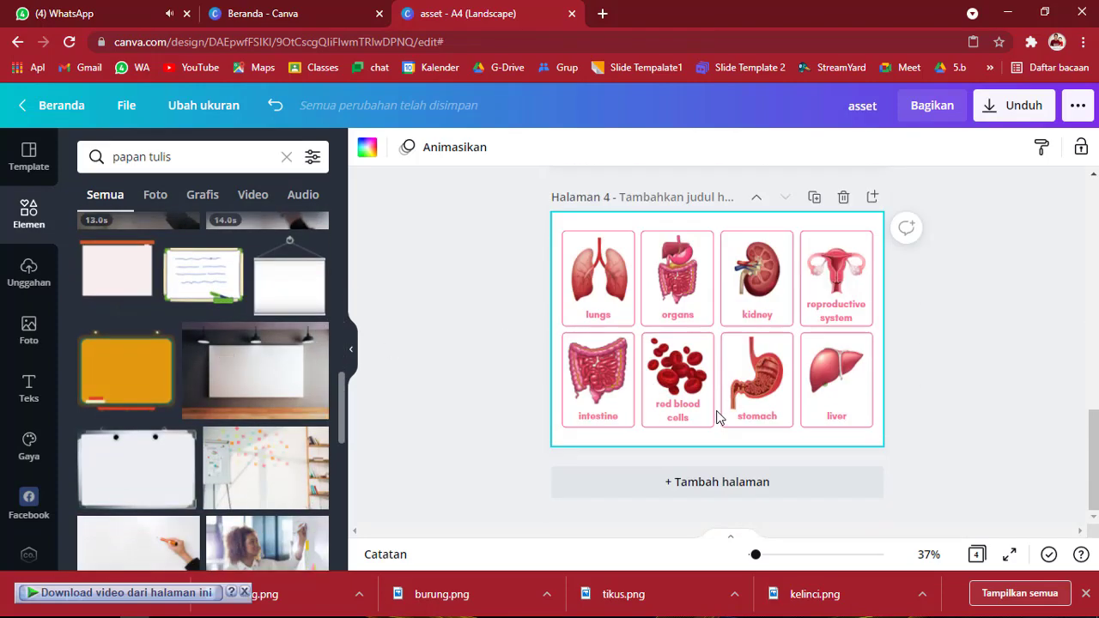
scroll(728, 368, up, 4)
scroll(728, 368, down, 5)
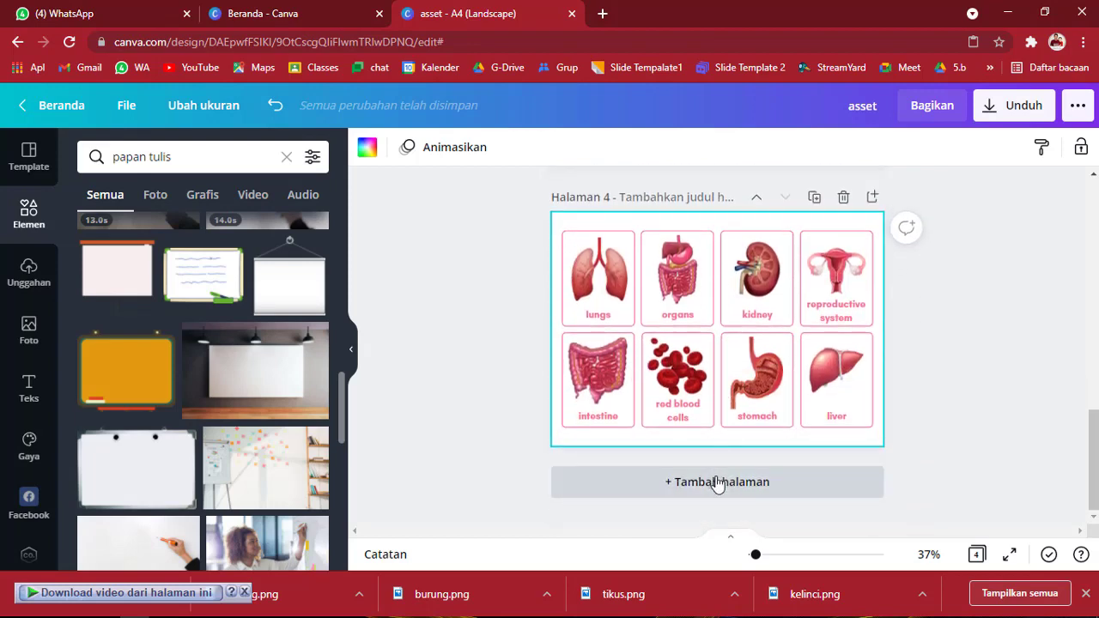
click(712, 483)
drag(104, 385, 710, 334)
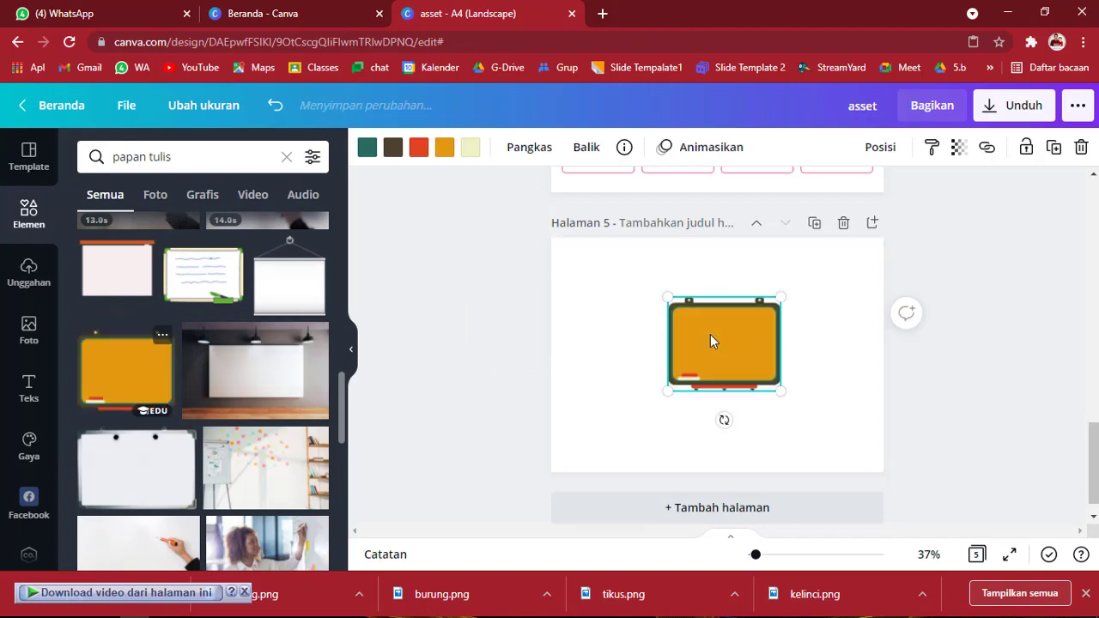
drag(106, 277, 714, 367)
click(713, 366)
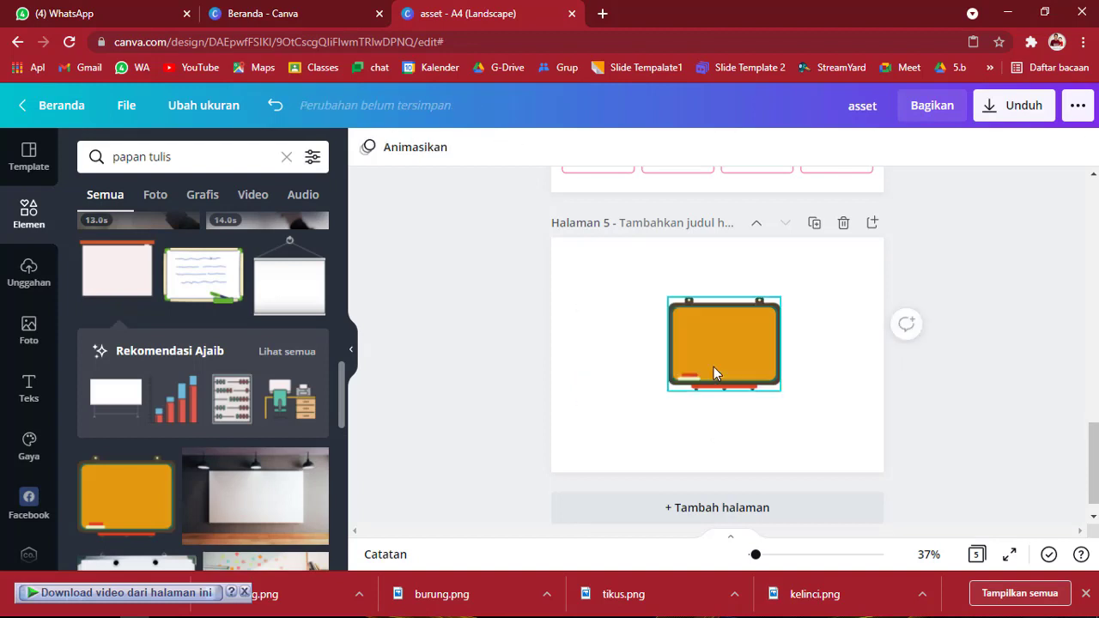
- Enlarge the orange board to most of the page height and centre it on page 5
drag(665, 392, 598, 453)
drag(779, 294, 854, 249)
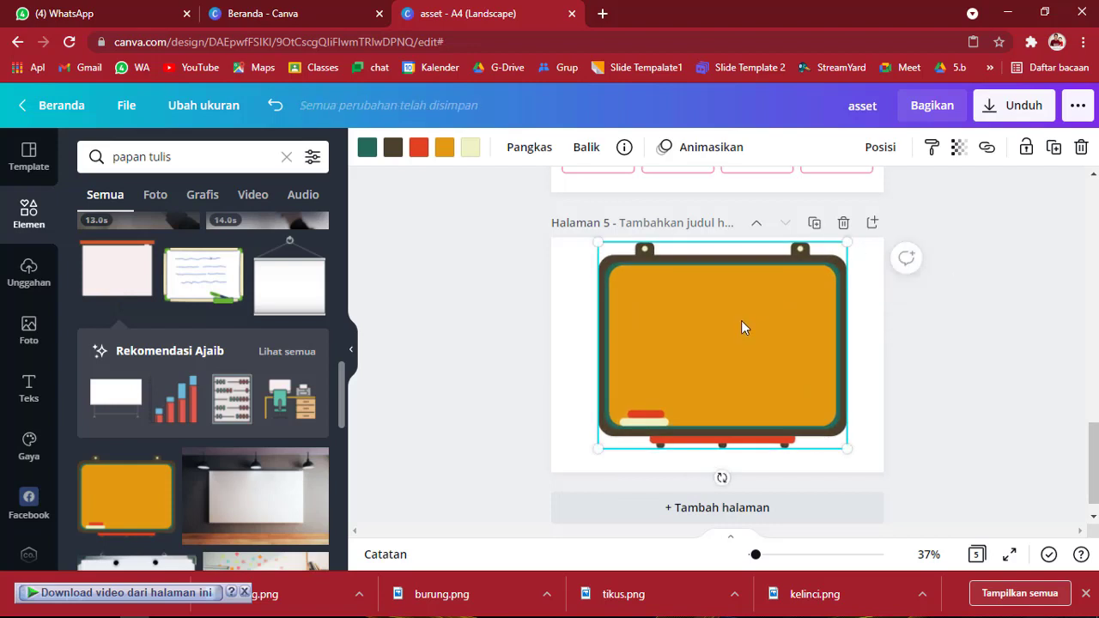
drag(738, 328, 738, 333)
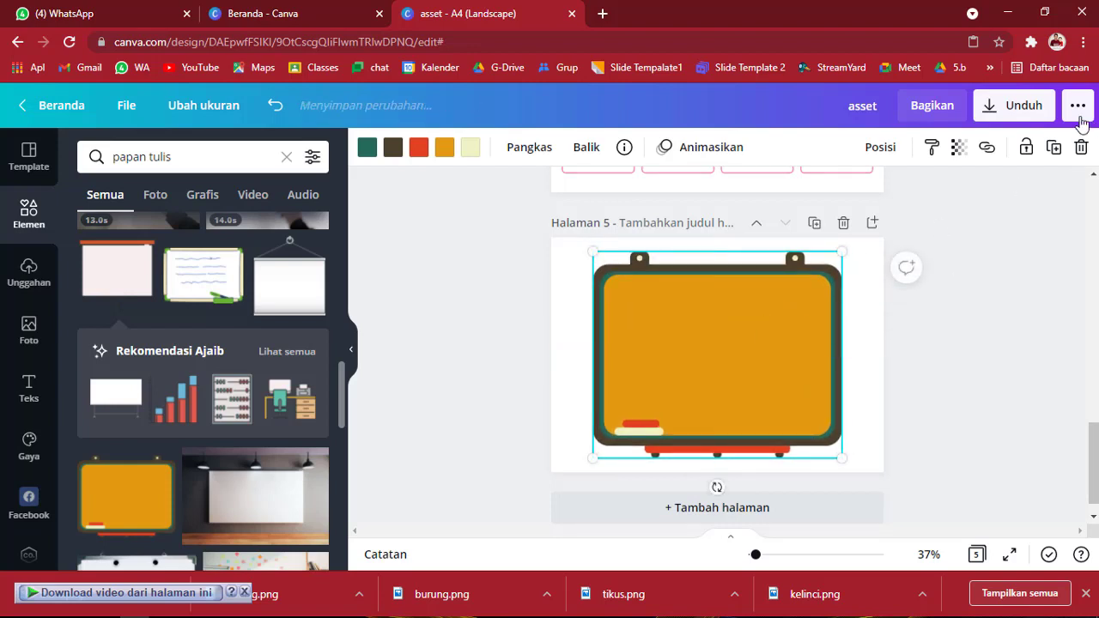
- Set up a PNG download with transparent background that includes only page 5 of the design
click(1016, 118)
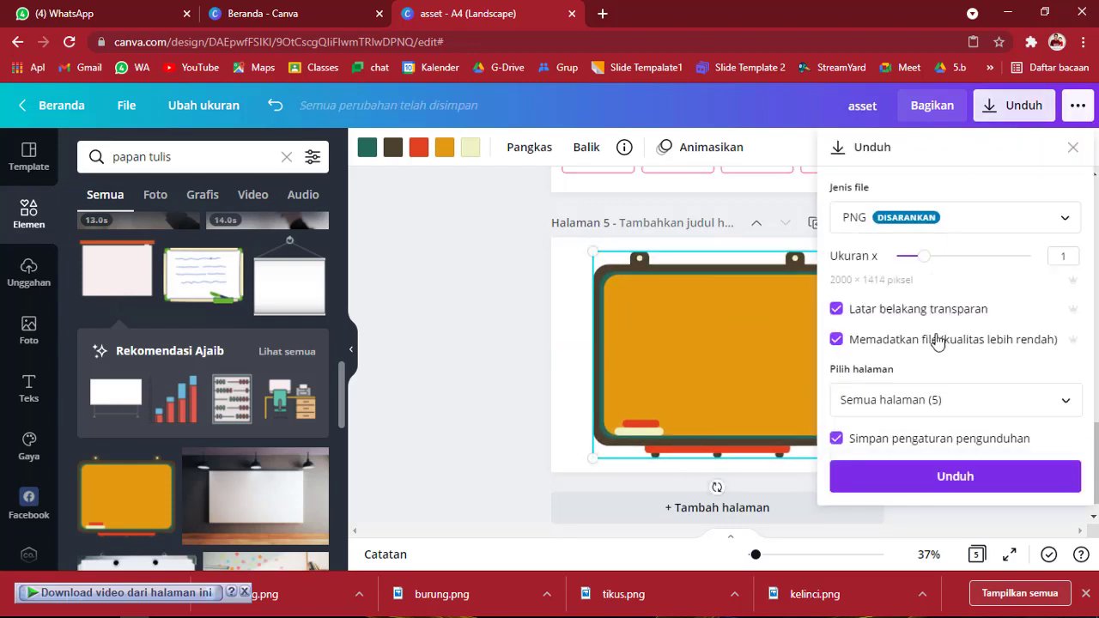
click(1006, 399)
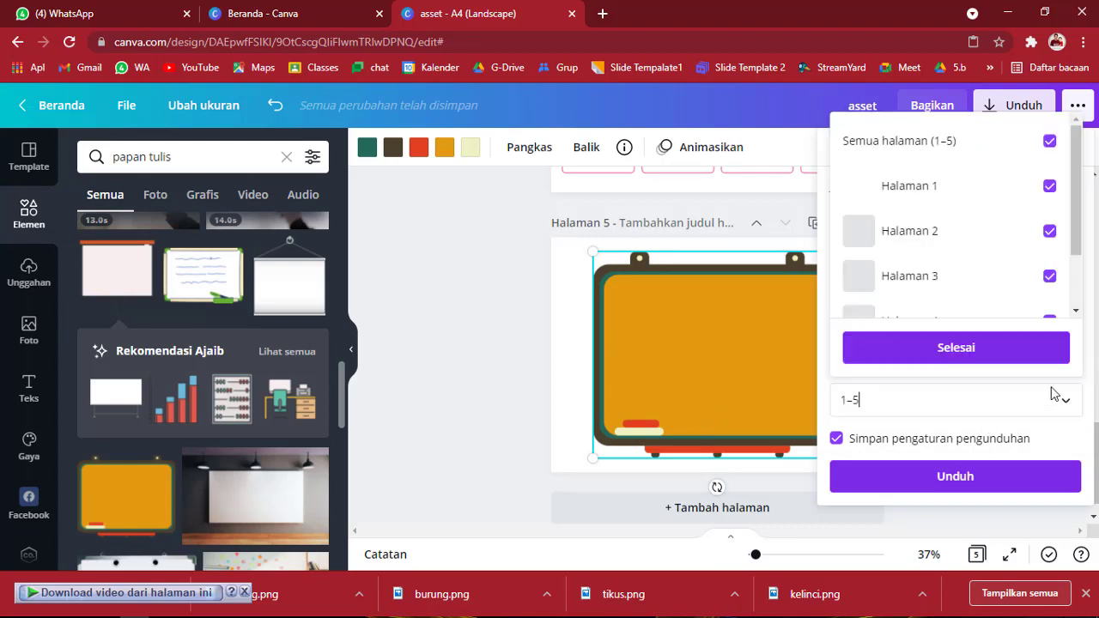
click(1051, 142)
scroll(1019, 262, down, 2)
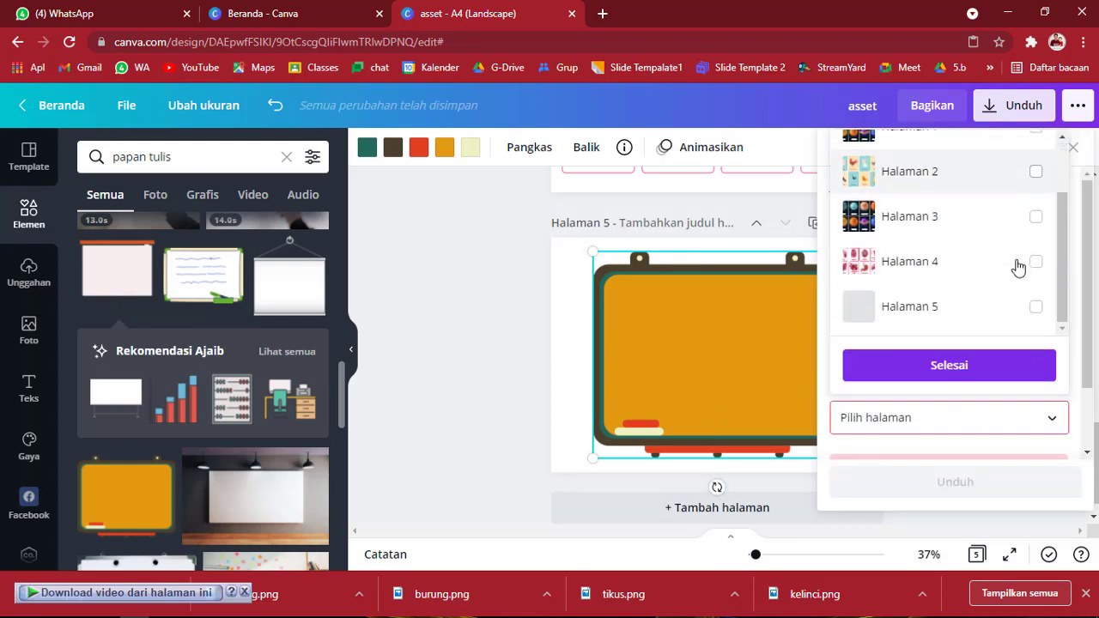
click(1037, 308)
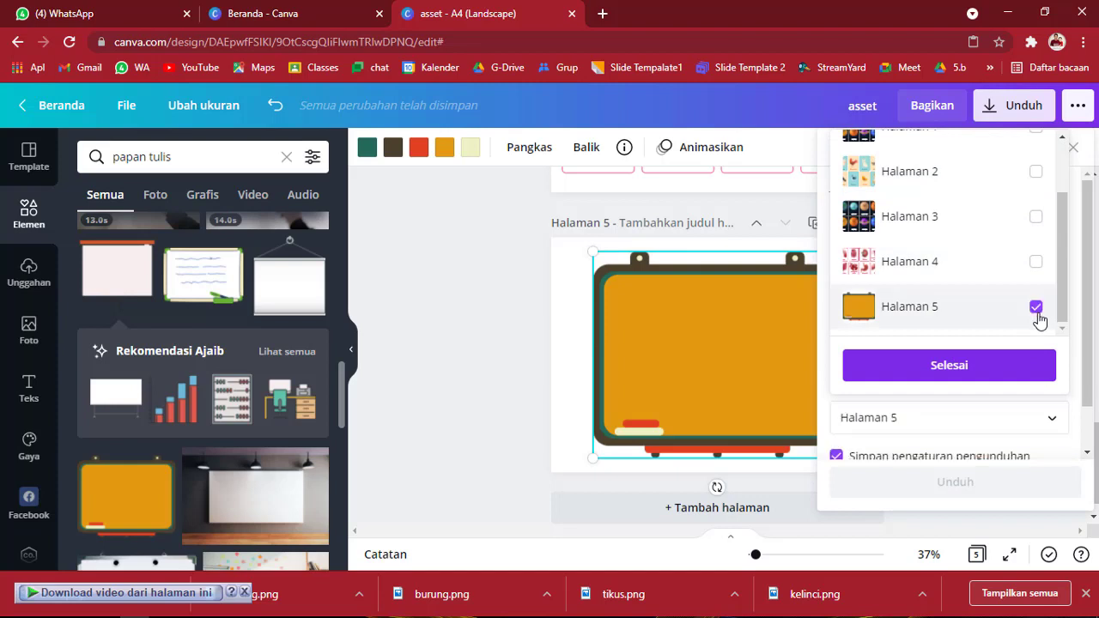
click(948, 352)
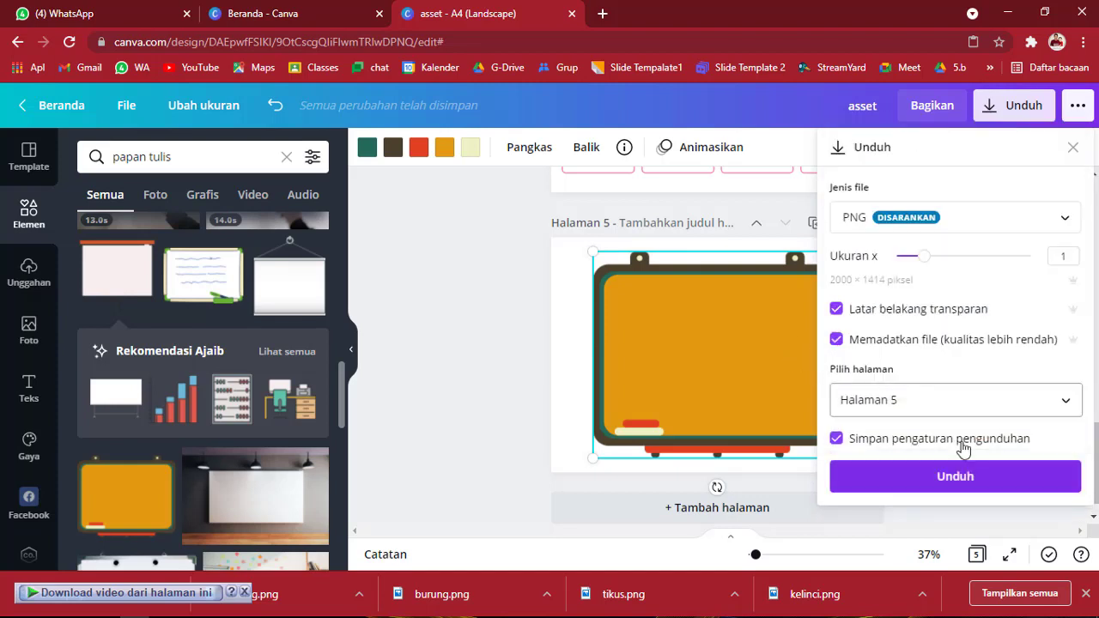
- Download the page, save it as "papan tulis" in the Hewan folder, and return to editing
click(957, 486)
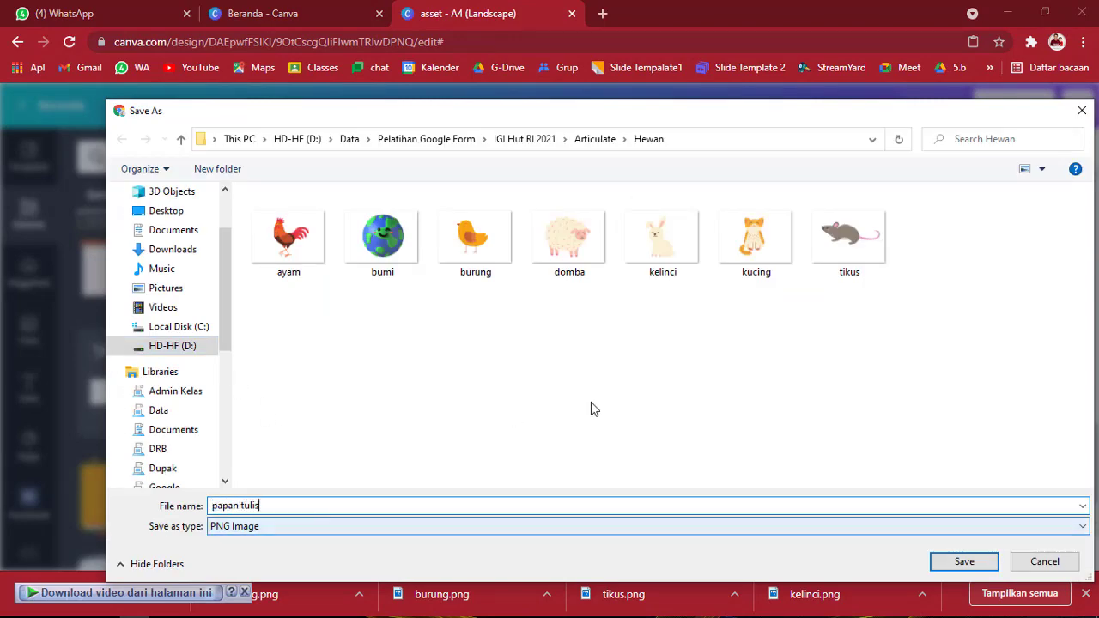
click(964, 562)
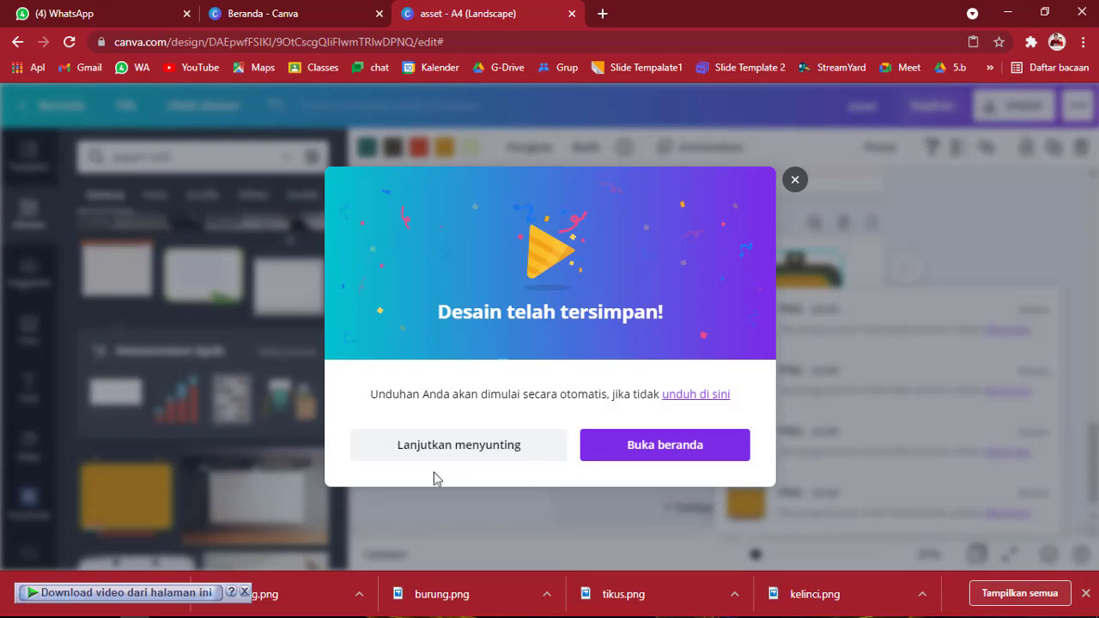
click(458, 456)
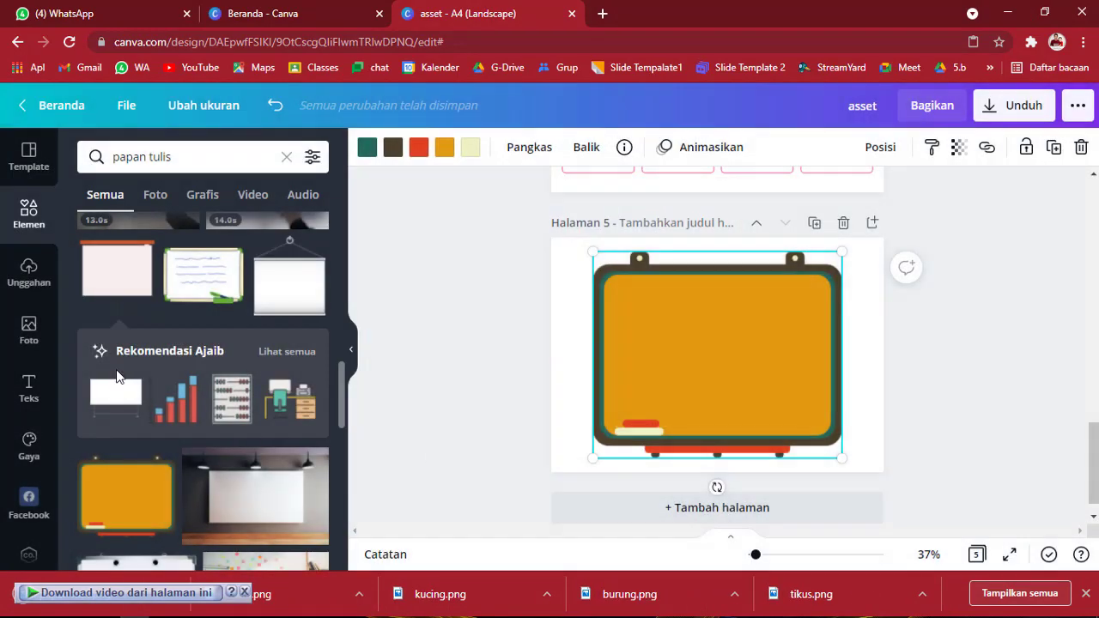
- Switch from the "papan tulis" elements to photos and browse the Background photo category
scroll(137, 412, down, 10)
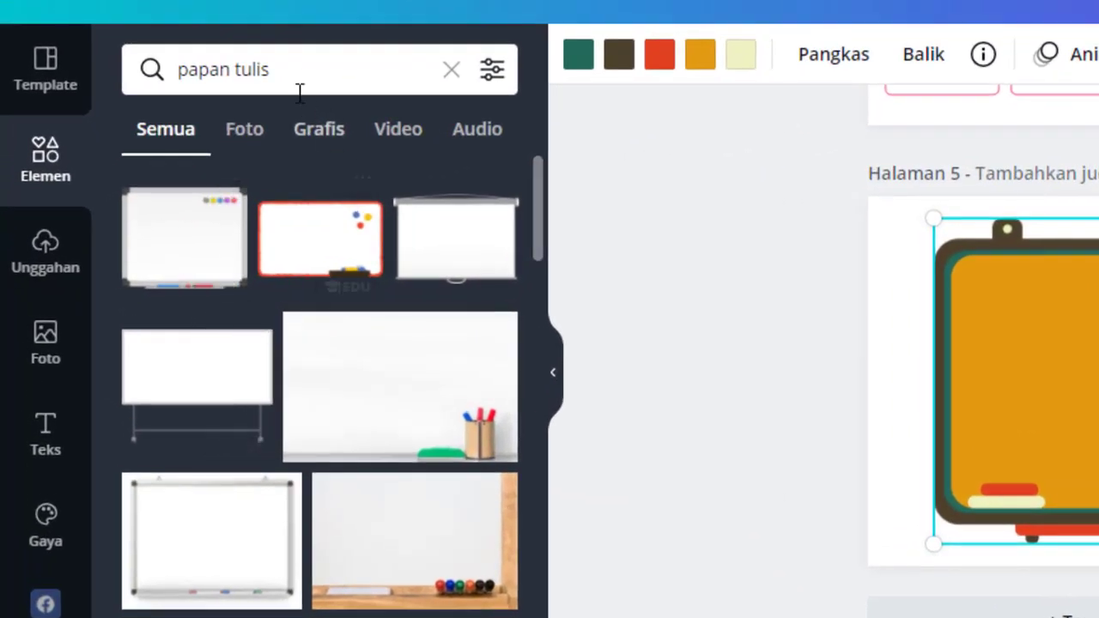
click(243, 117)
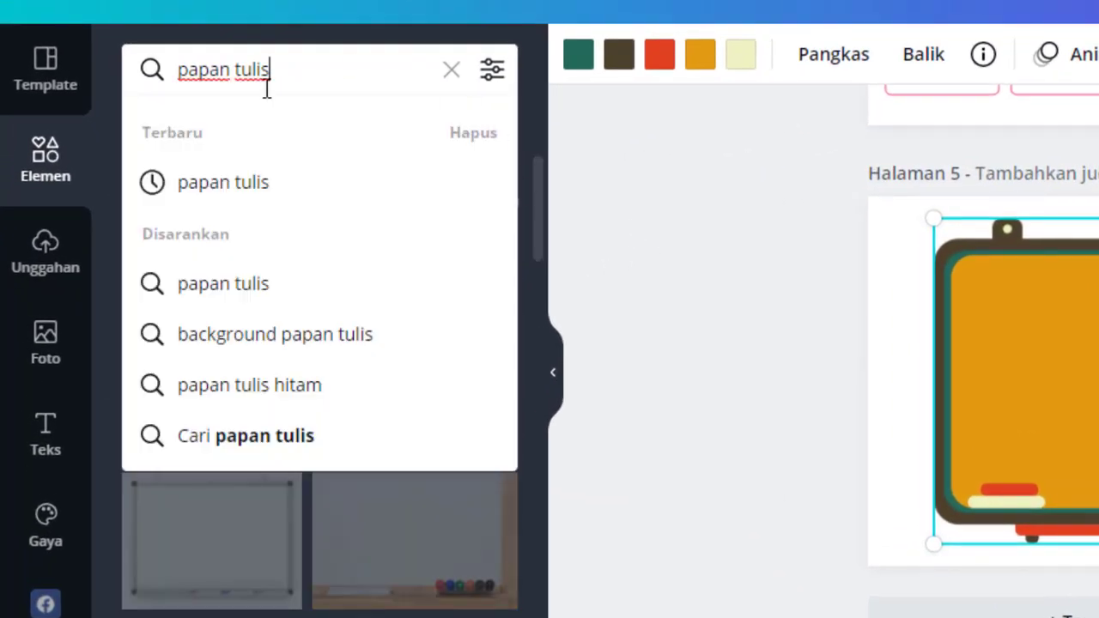
click(45, 348)
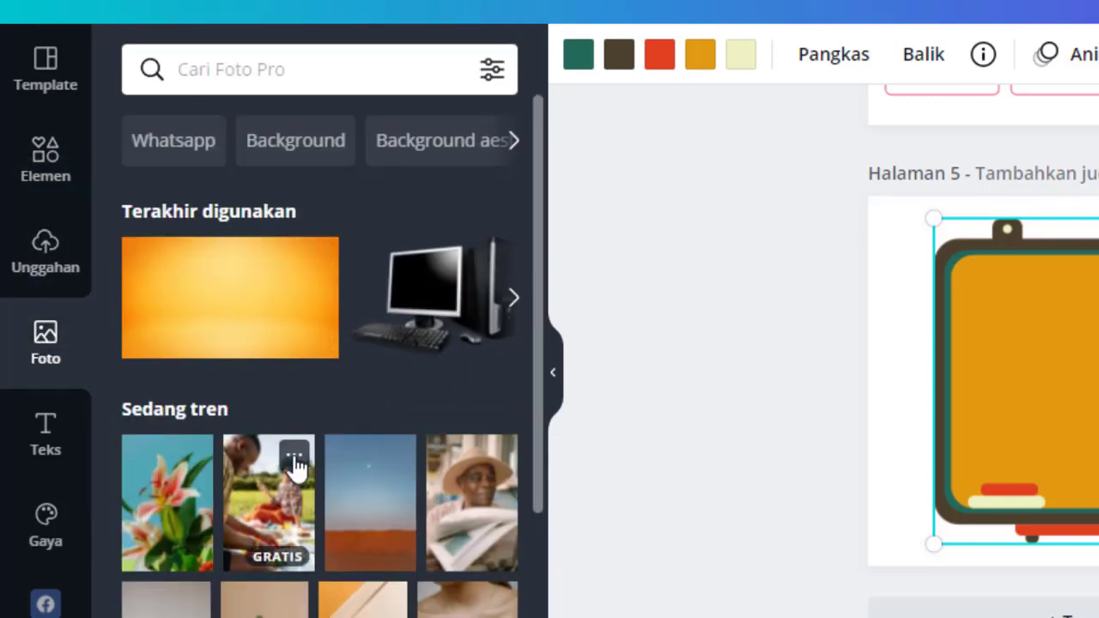
click(292, 159)
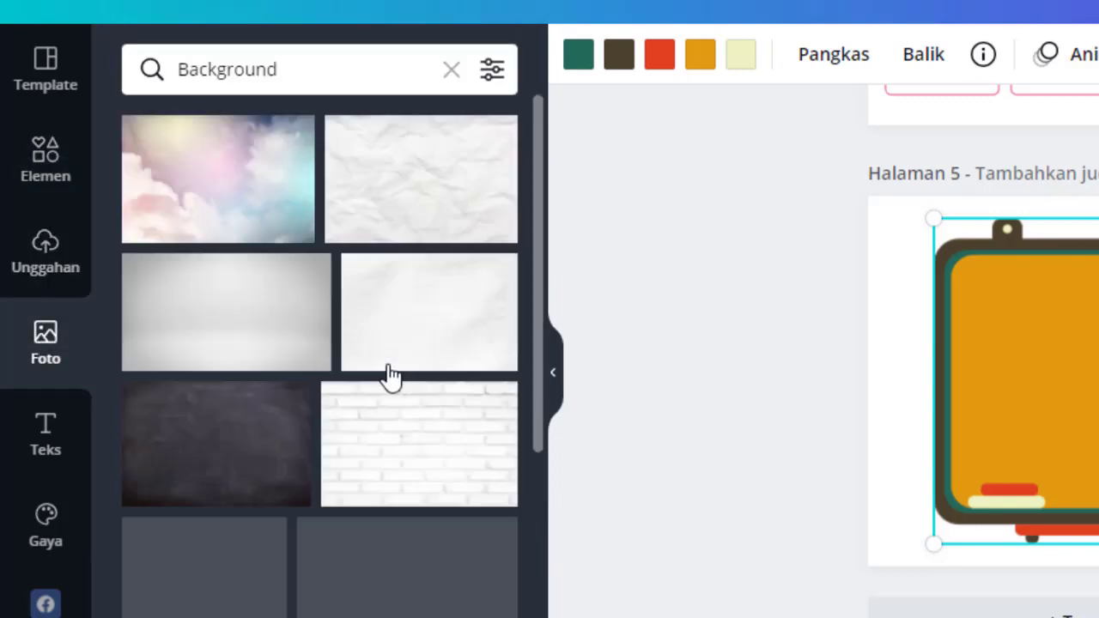
scroll(395, 401, down, 5)
scroll(397, 402, down, 4)
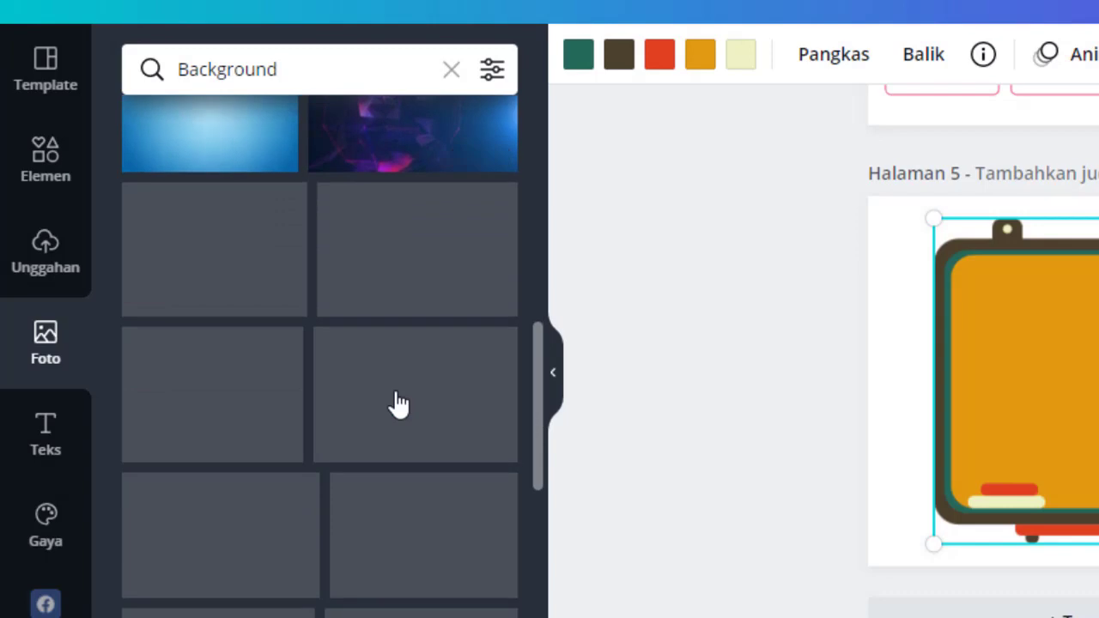
scroll(398, 401, down, 4)
scroll(397, 402, down, 1)
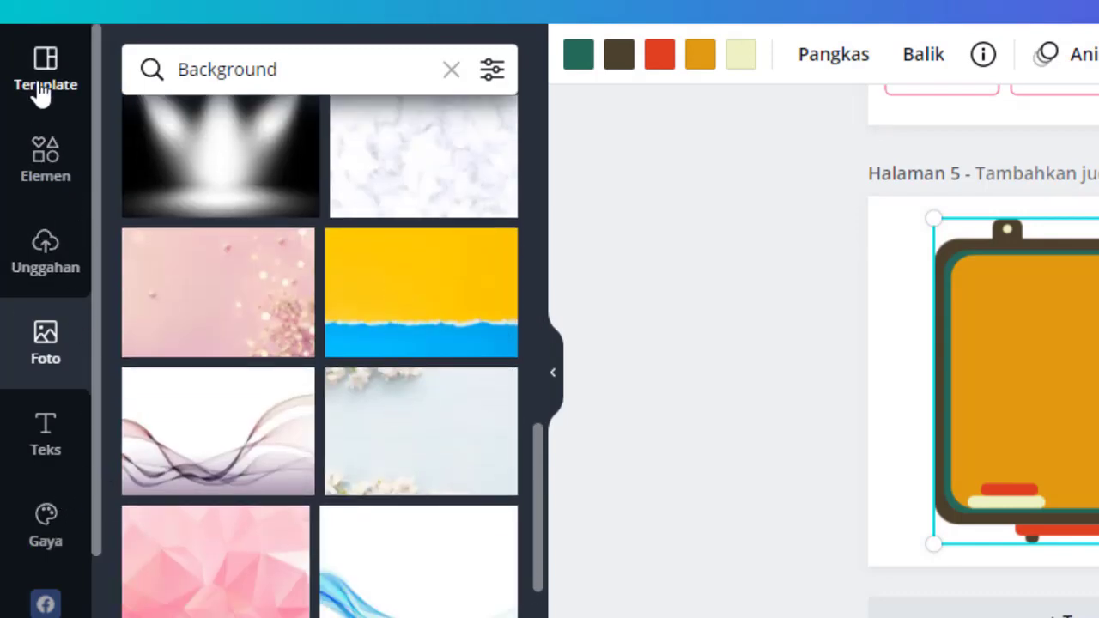
- Search the templates for "poster ruang kelas" and browse the results
click(74, 97)
click(306, 66)
drag(307, 66, 144, 61)
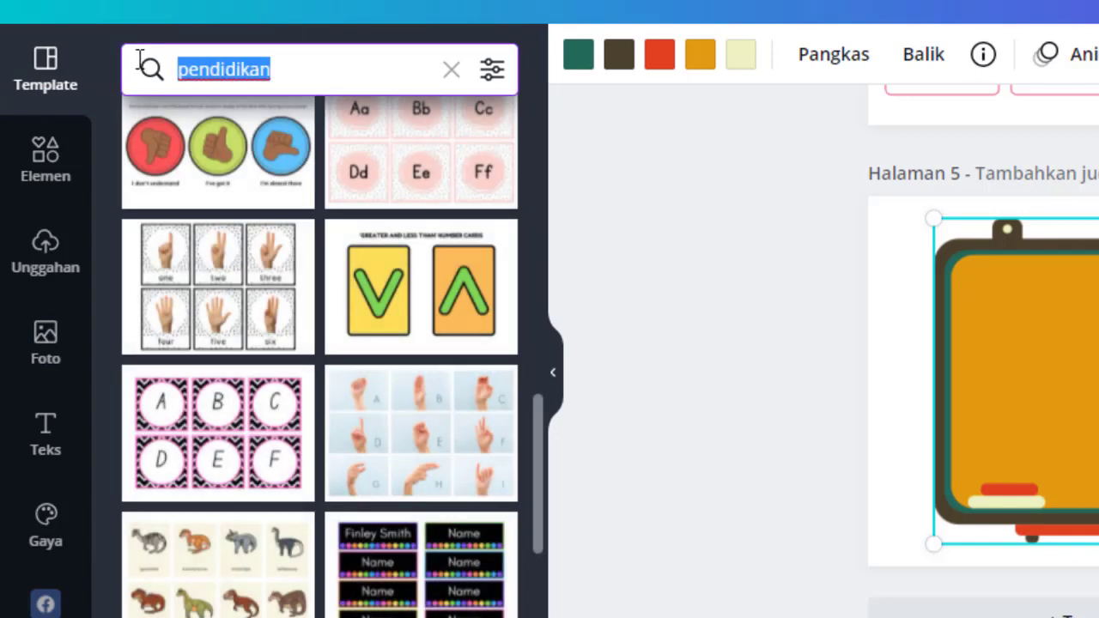
key(BackSpace)
text(ruang kelas)
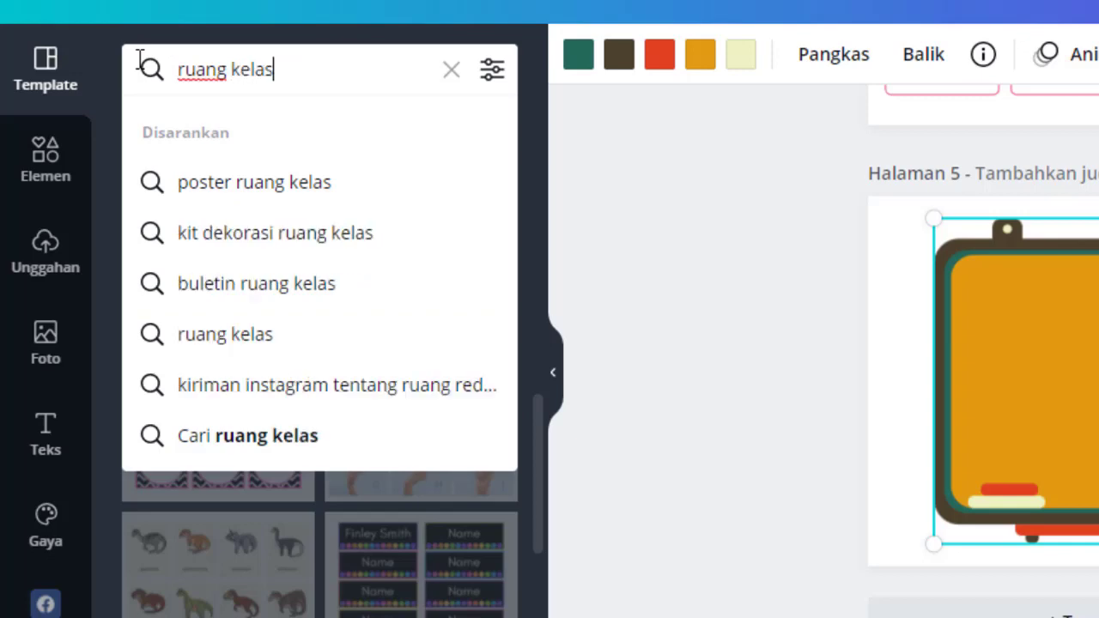
key(Down)
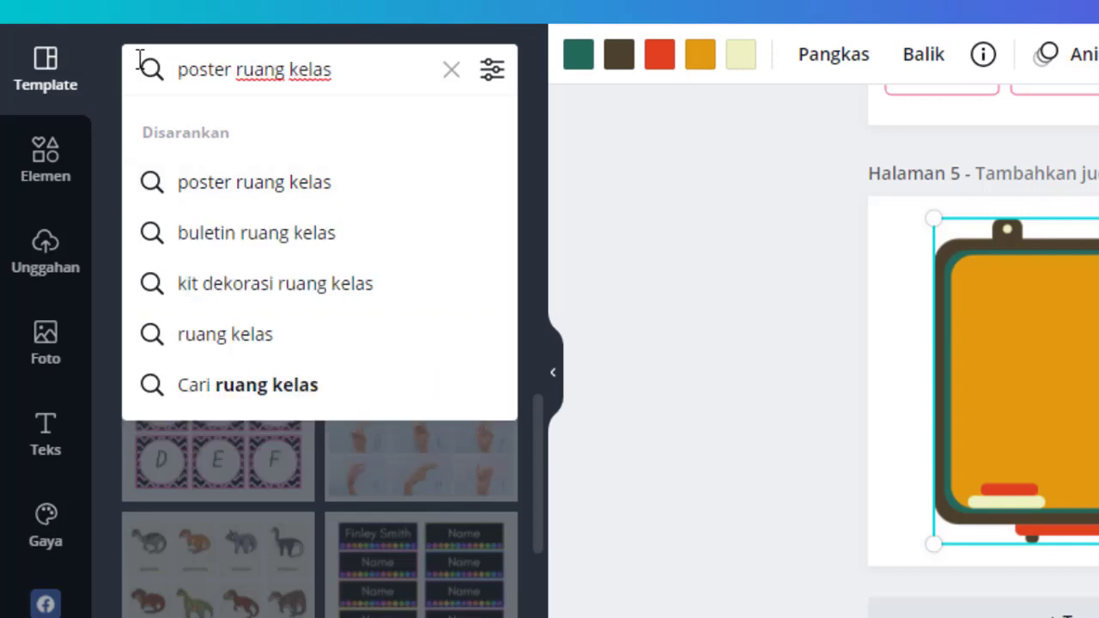
click(314, 184)
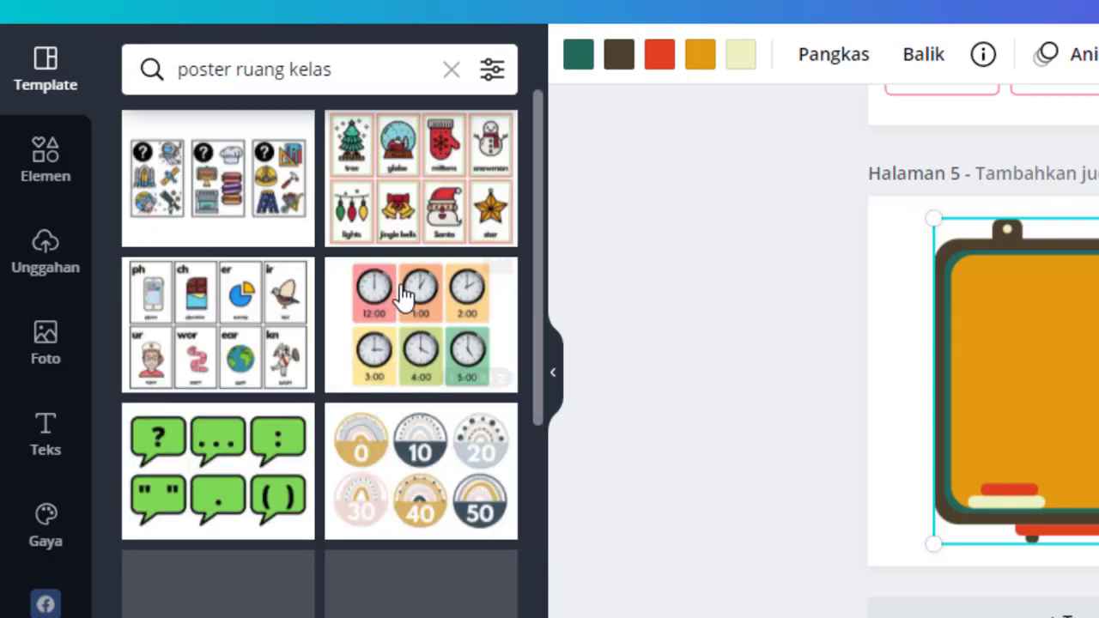
scroll(385, 356, down, 5)
scroll(387, 378, up, 5)
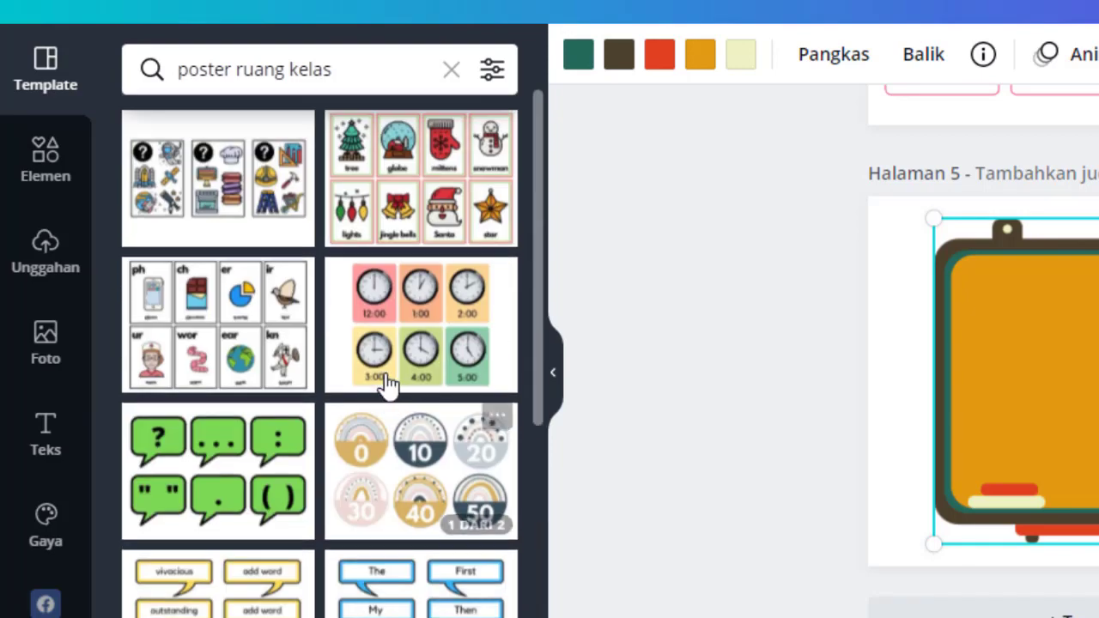
scroll(321, 420, down, 10)
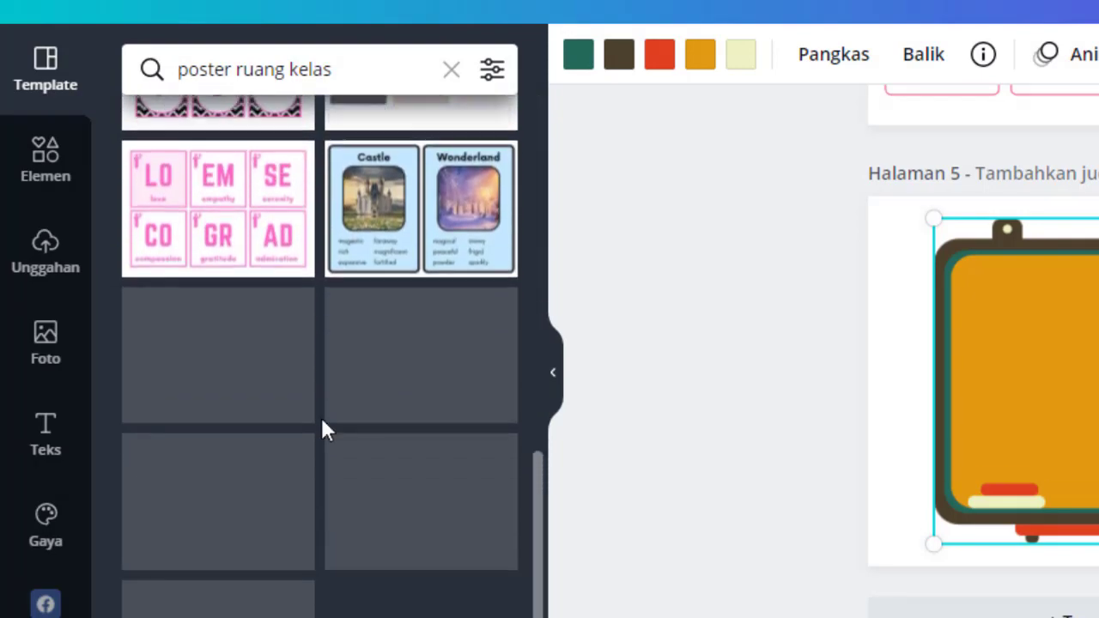
scroll(359, 442, up, 10)
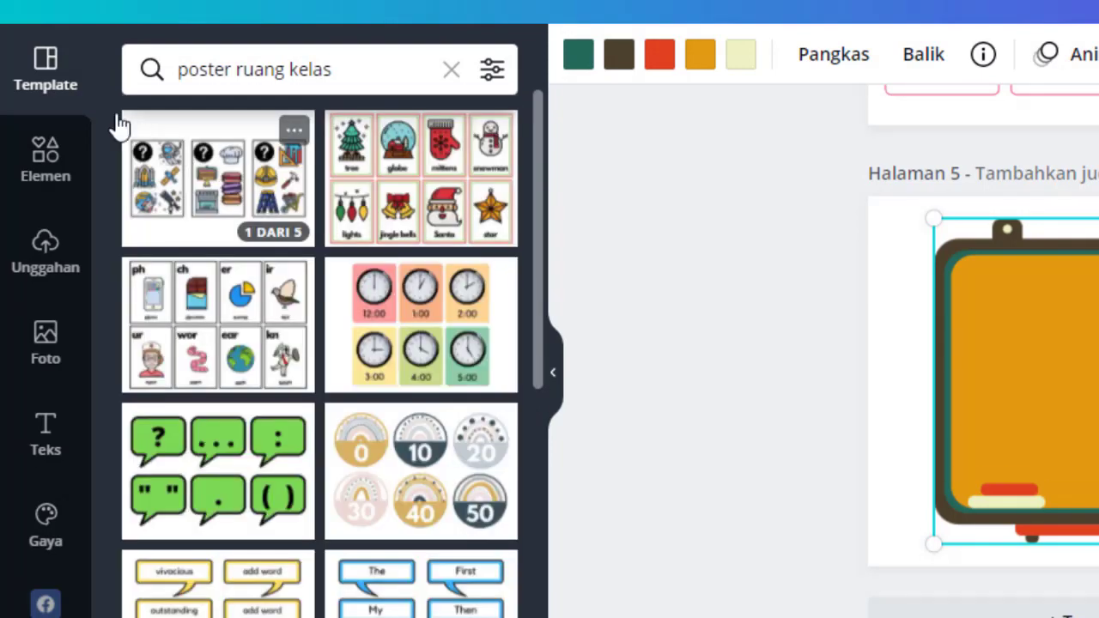
- Search the photos for "ruang kelas" and browse the classroom pictures
click(50, 348)
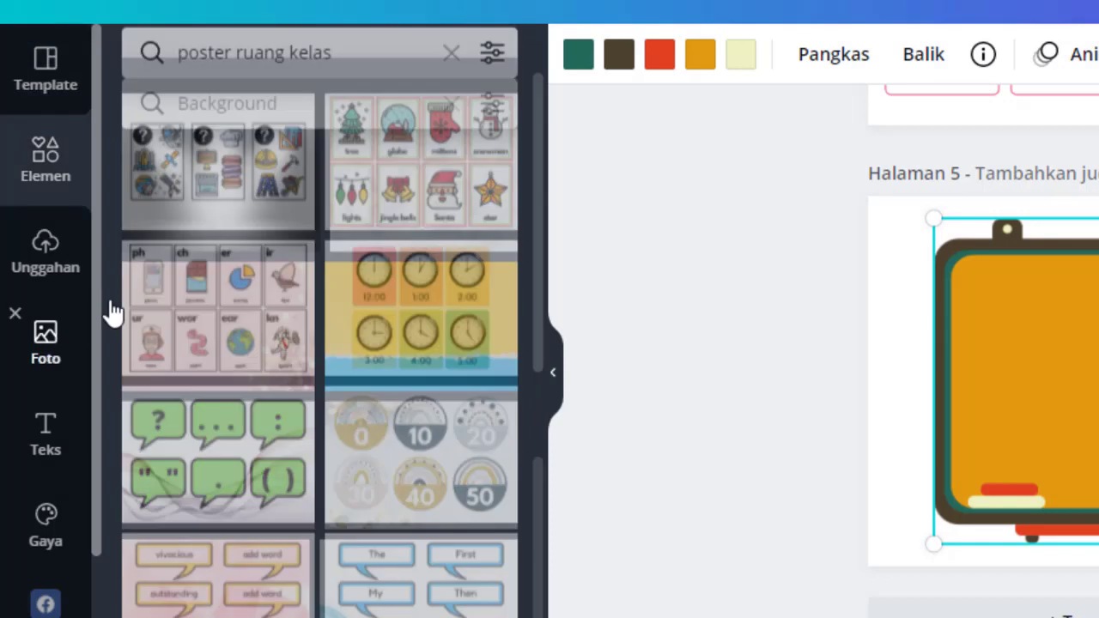
click(306, 69)
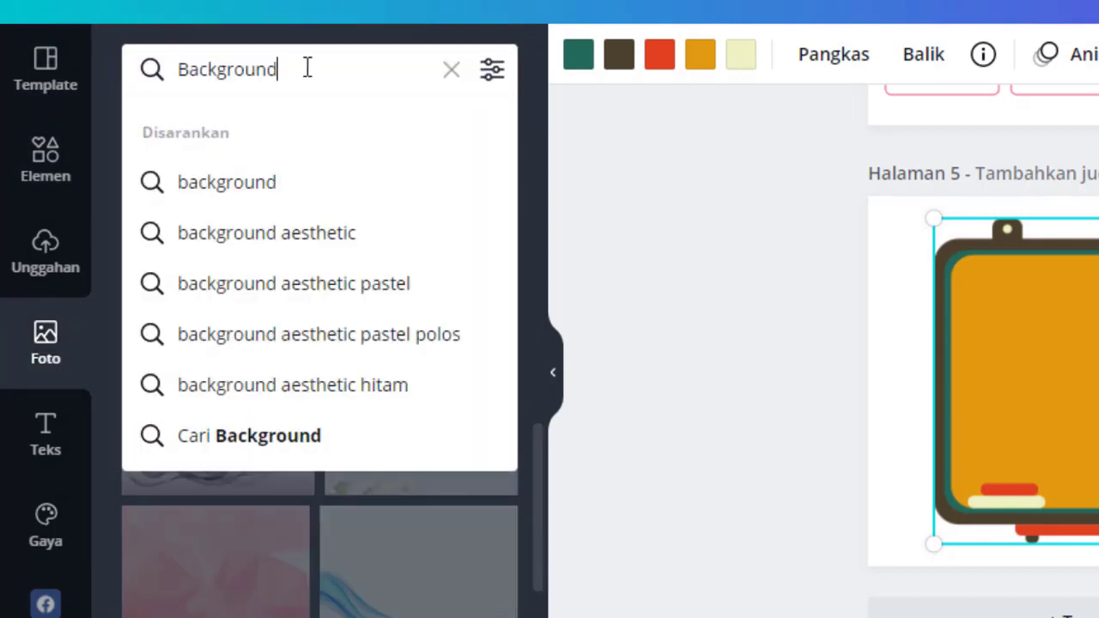
drag(306, 68, 151, 69)
text(ruan)
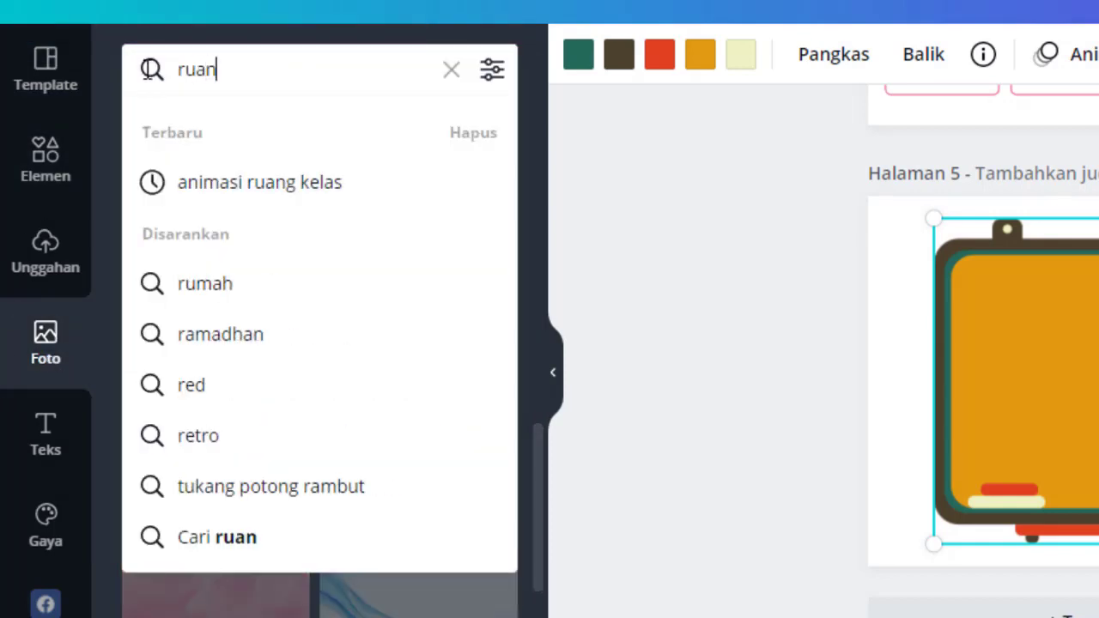
text(g ke.)
key(BackSpace)
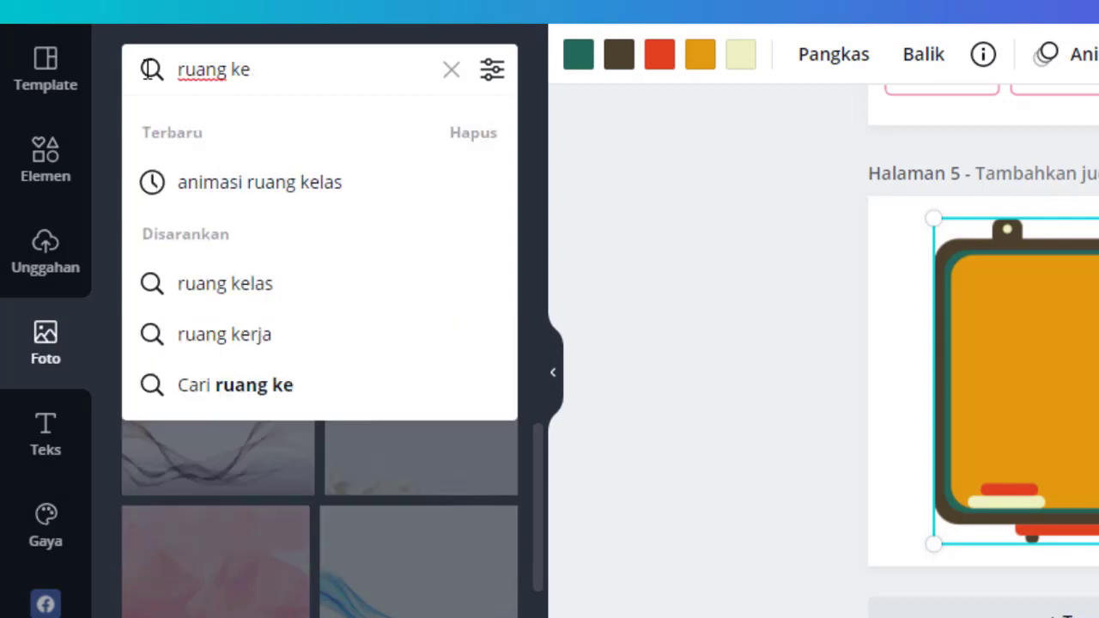
key(Return)
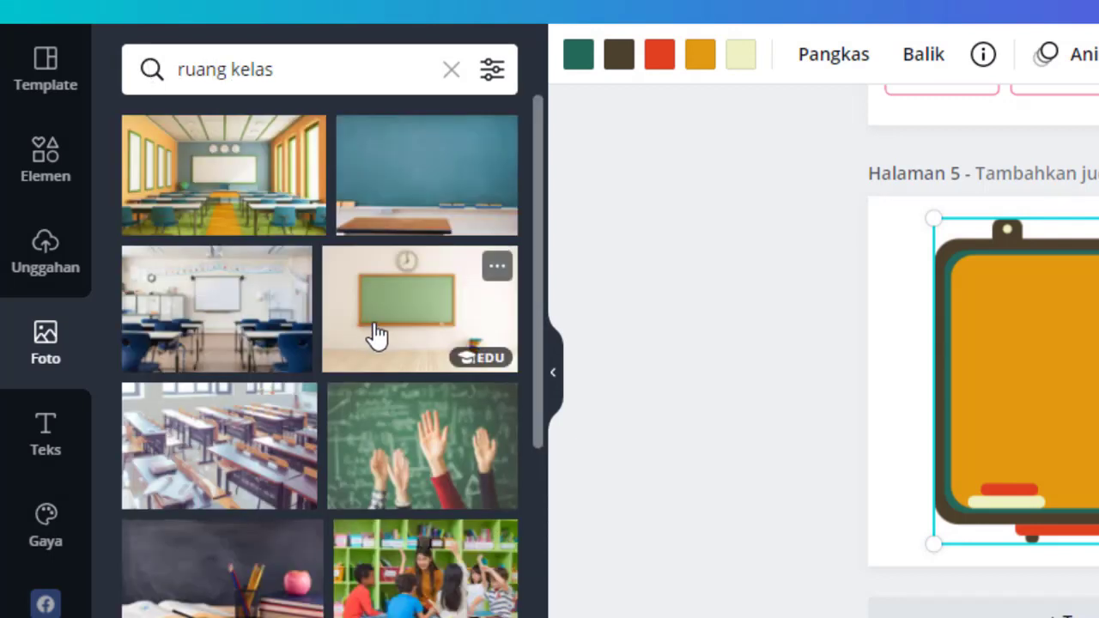
scroll(402, 356, down, 2)
scroll(400, 356, down, 3)
scroll(304, 490, down, 3)
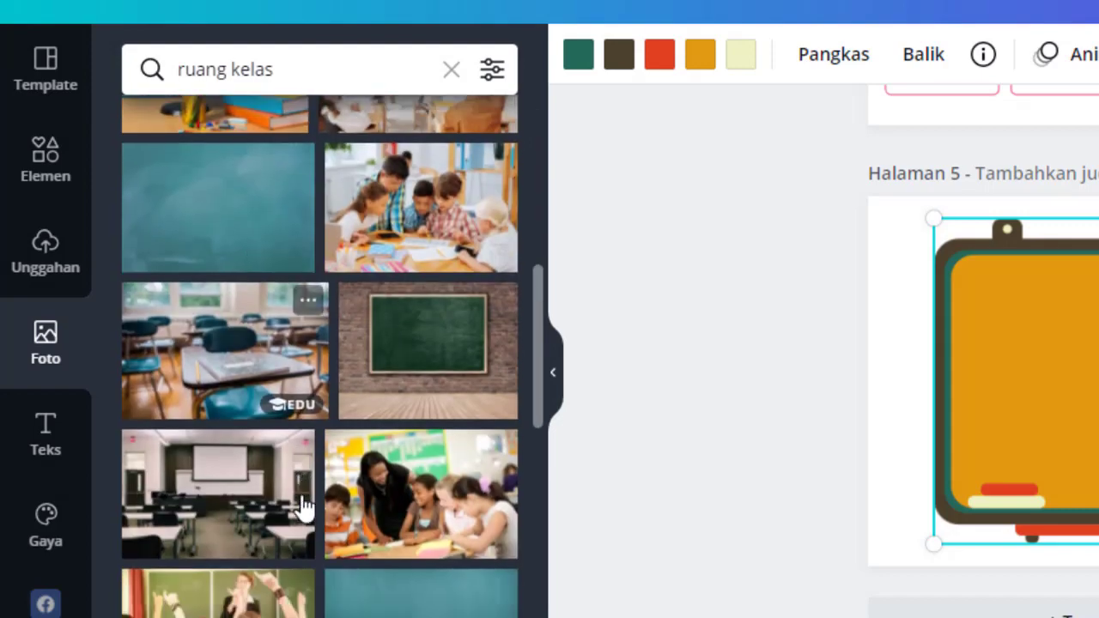
scroll(306, 506, down, 2)
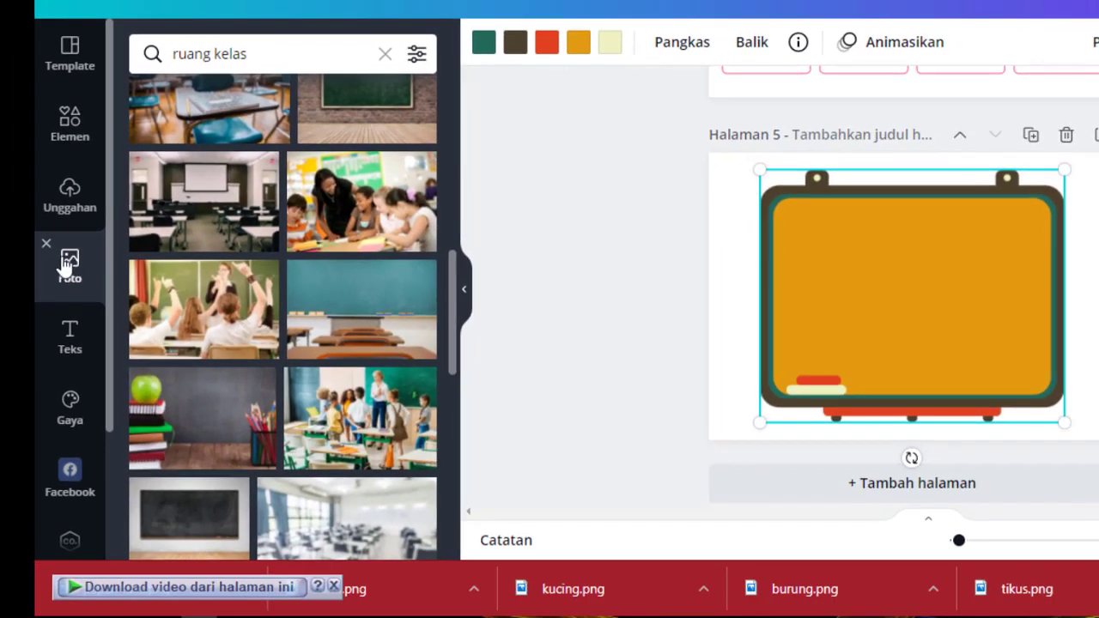
- Open the list of additional Canva content, apps and integrations and look it over
scroll(69, 467, down, 3)
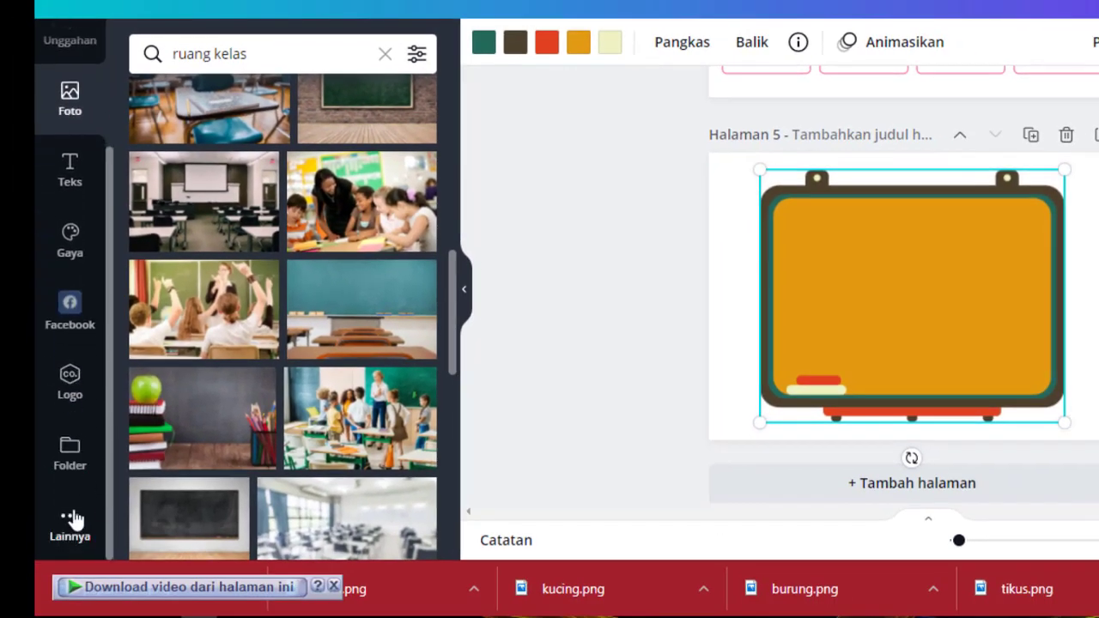
click(69, 526)
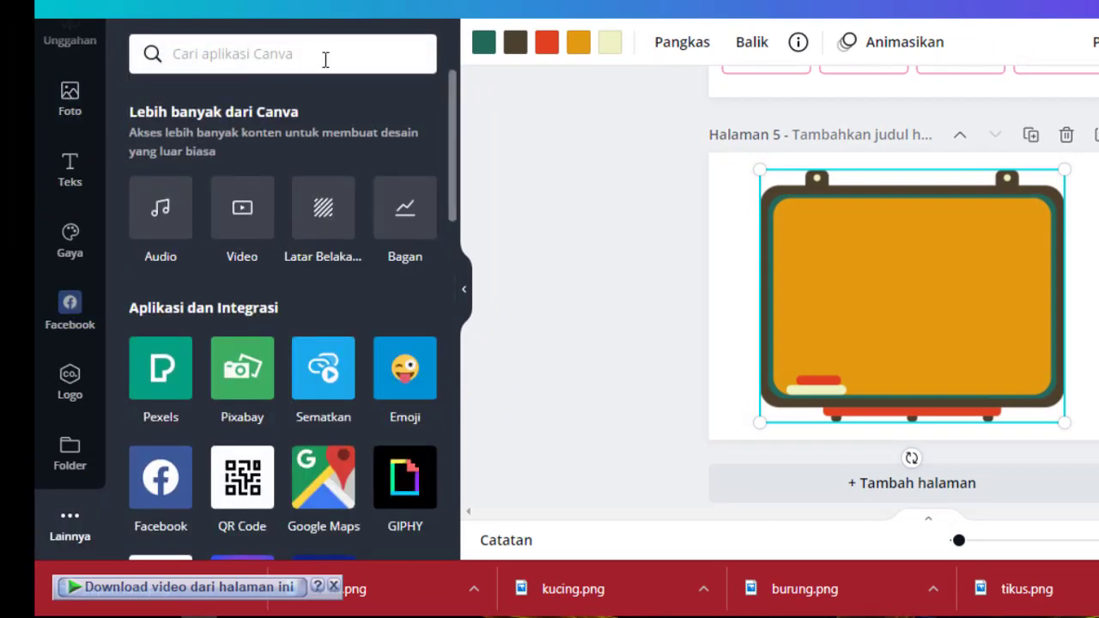
scroll(71, 419, up, 2)
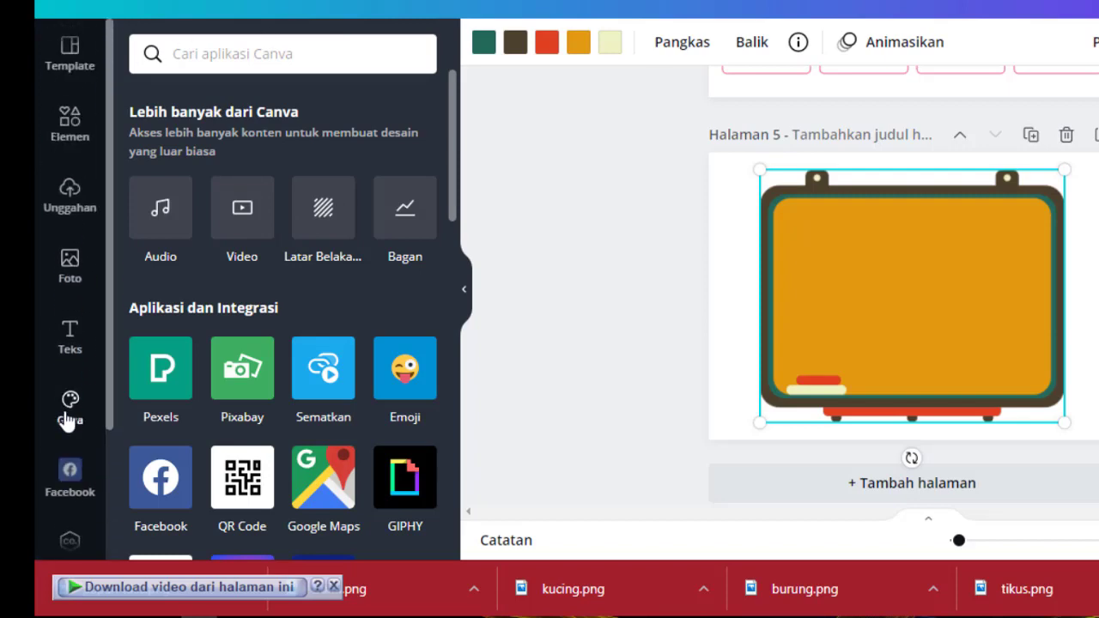
- Revisit the "ruang kelas" photos, switch to the "papan tulis" elements and limit those results to graphics
click(72, 275)
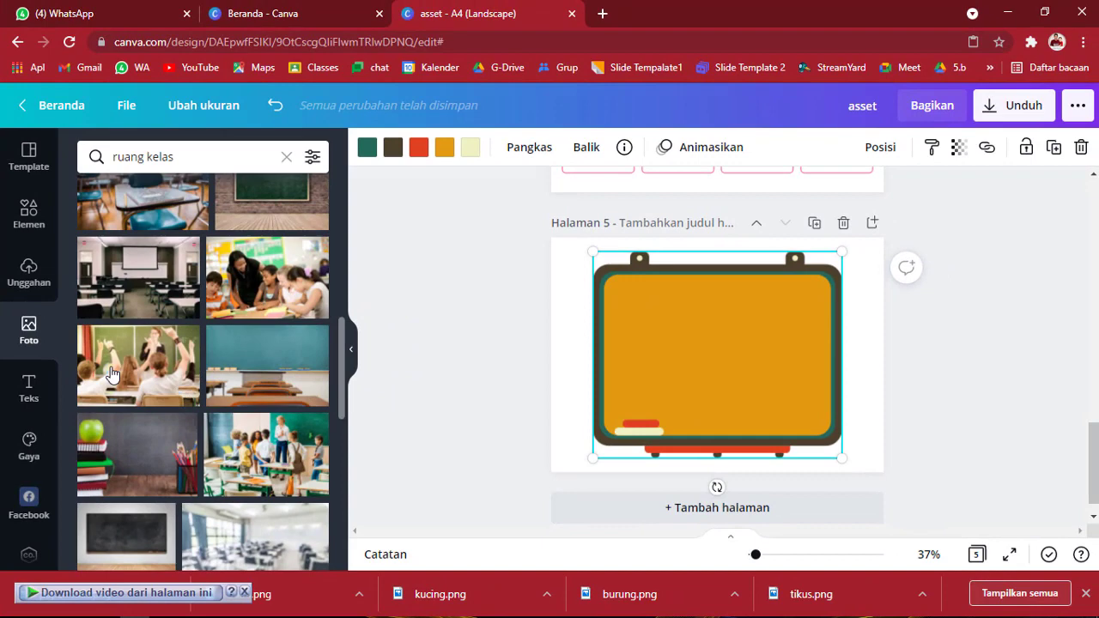
scroll(189, 326, up, 3)
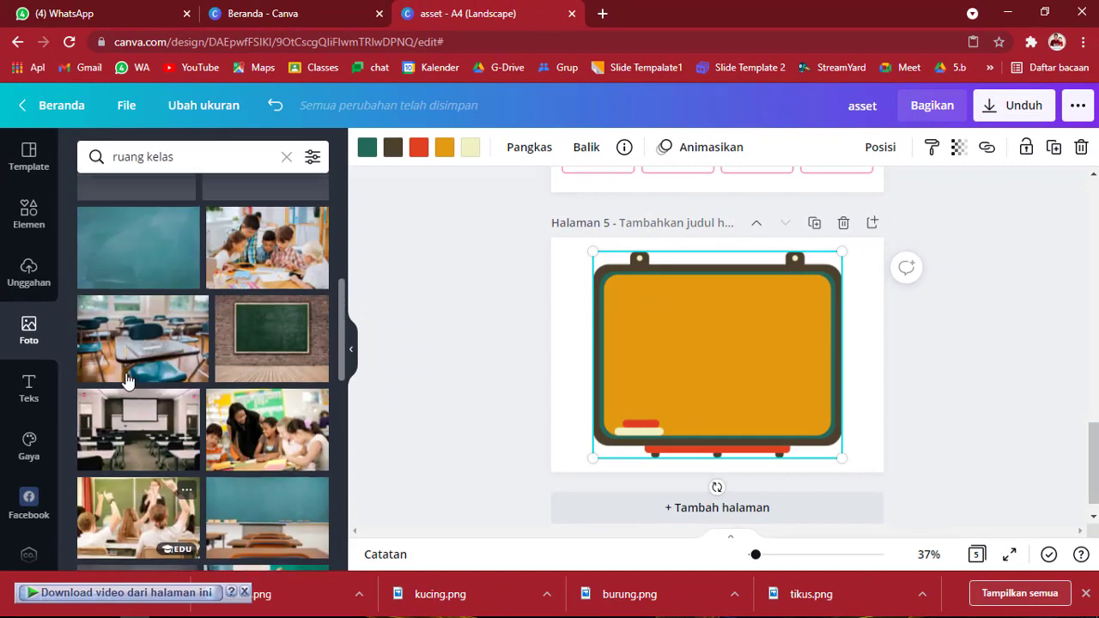
click(26, 213)
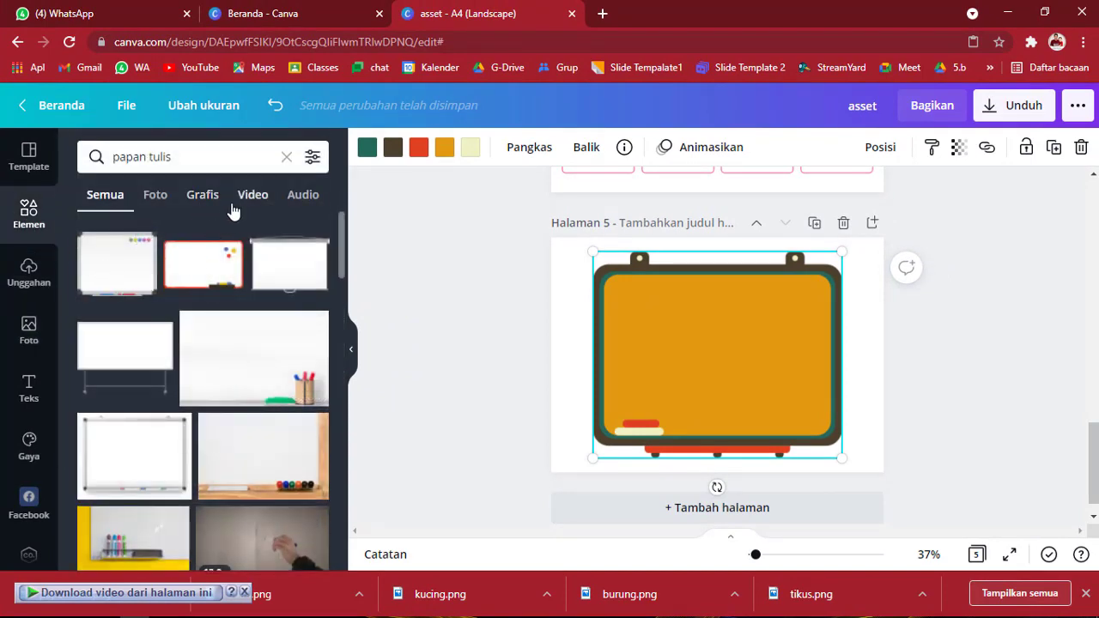
click(203, 196)
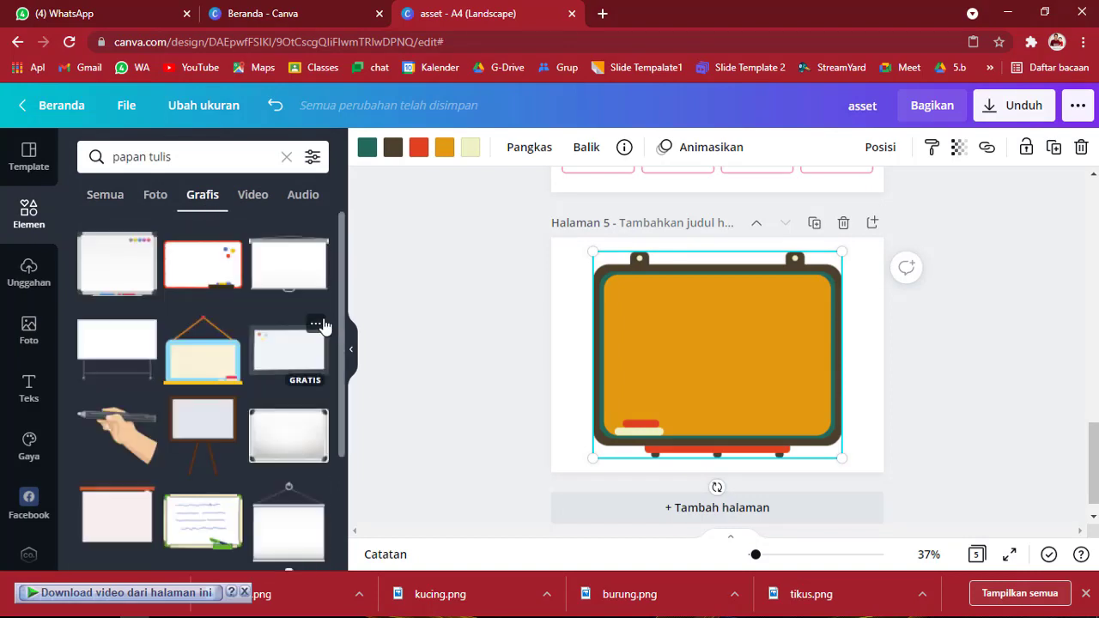
- Browse the "papan tulis" graphics and inspect the design's full web address
scroll(232, 374, down, 5)
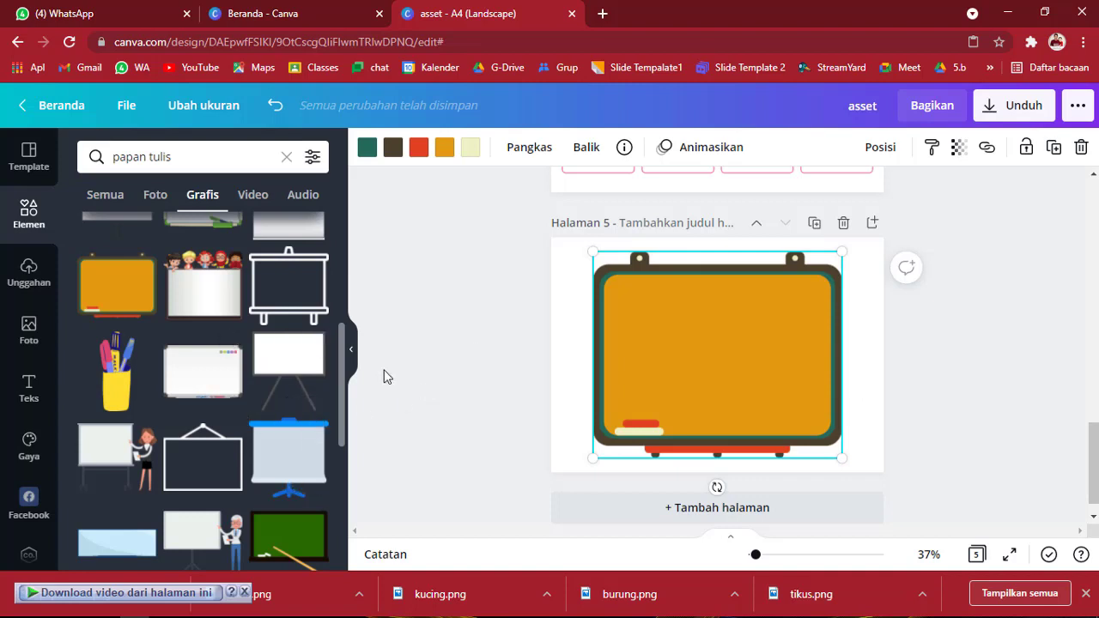
scroll(311, 394, up, 3)
scroll(311, 395, up, 1)
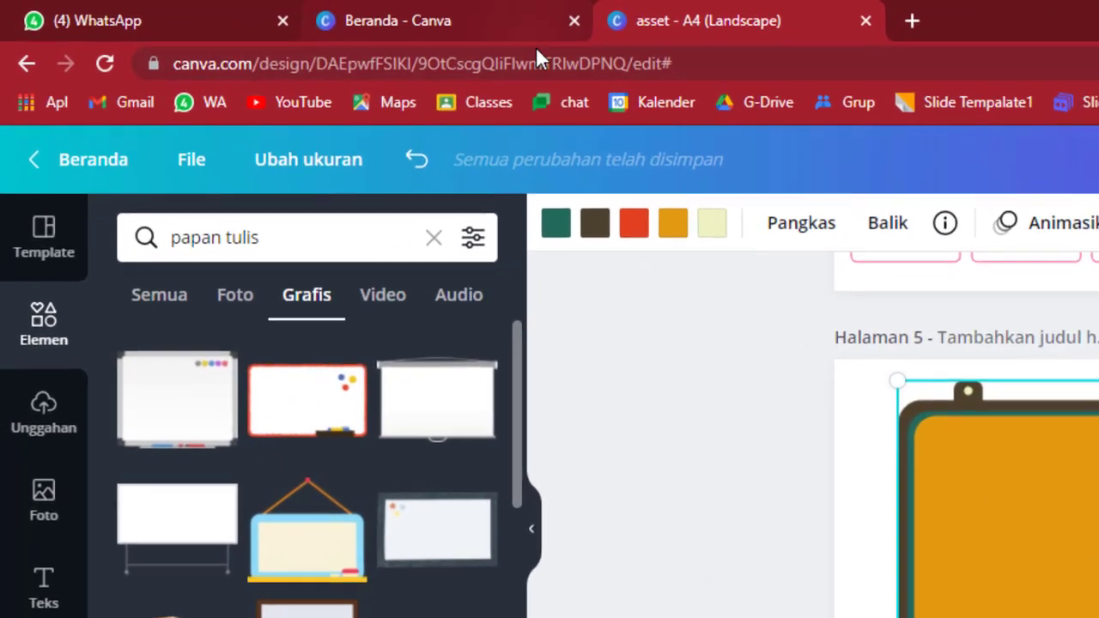
click(228, 46)
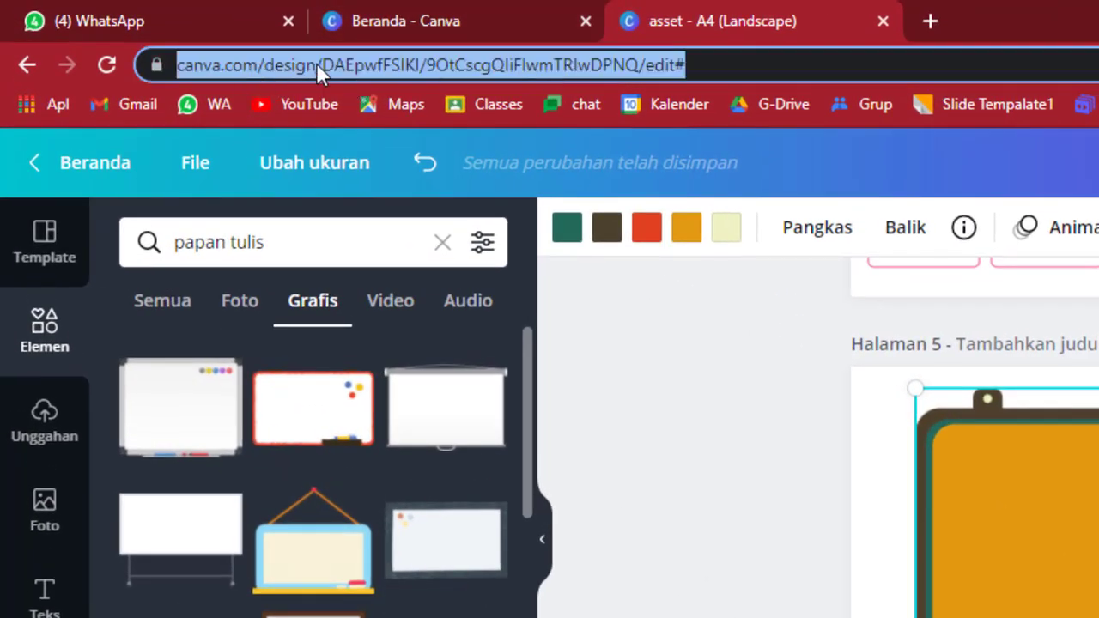
click(316, 64)
click(293, 66)
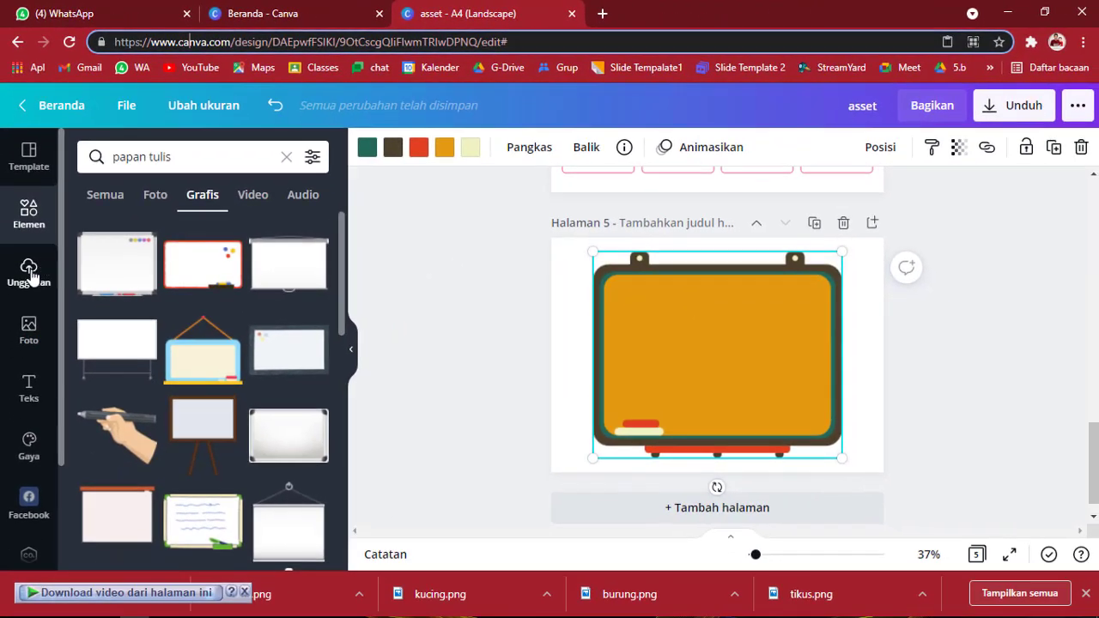
- Check the uploaded images and return to the "poster ruang kelas" template results
click(28, 275)
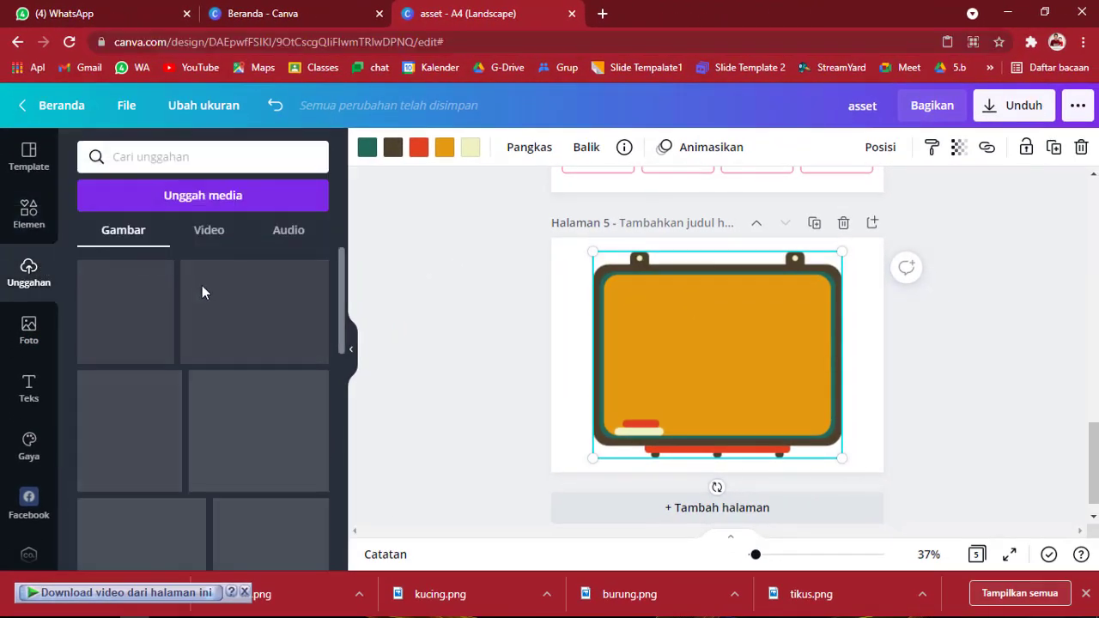
click(28, 158)
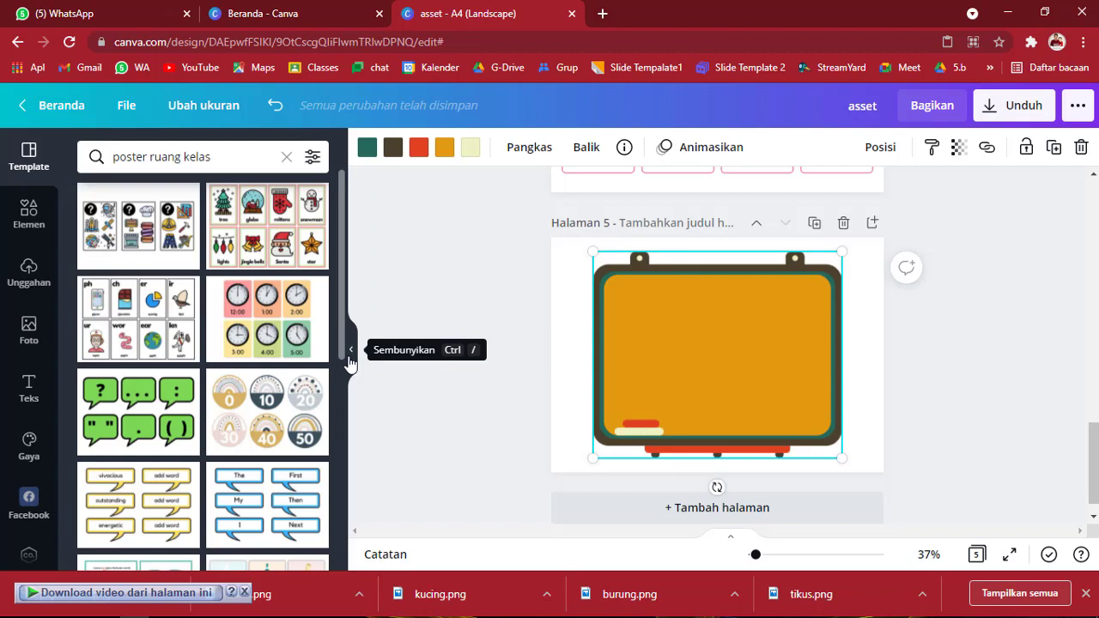
- Leave the design for the home page and open Penagihan & Tim in the account settings to view the team subscription
click(21, 112)
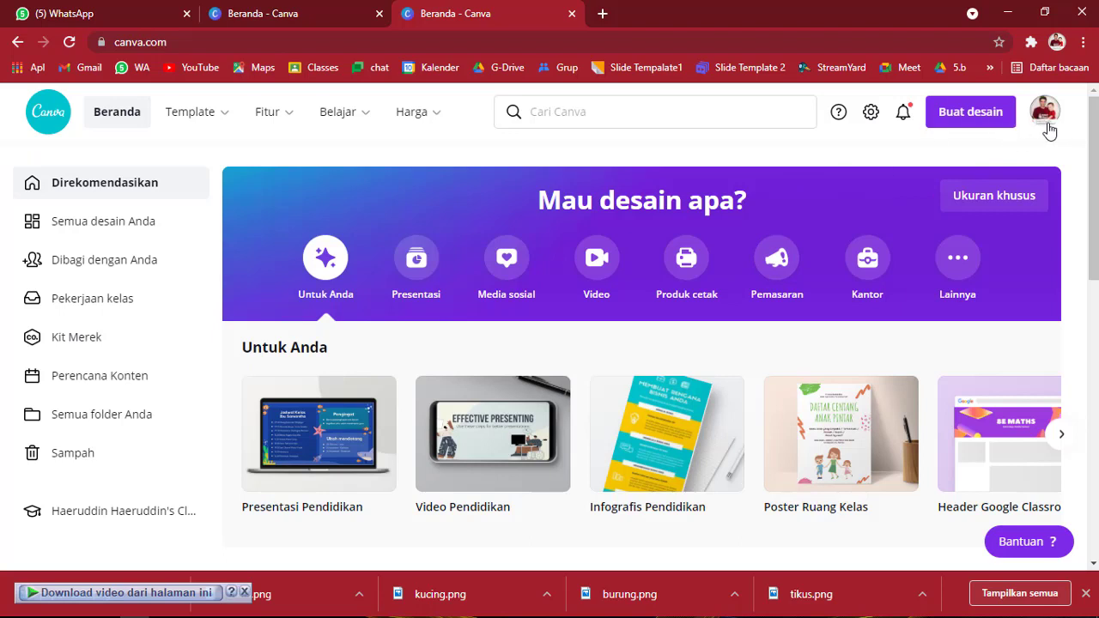
click(1046, 119)
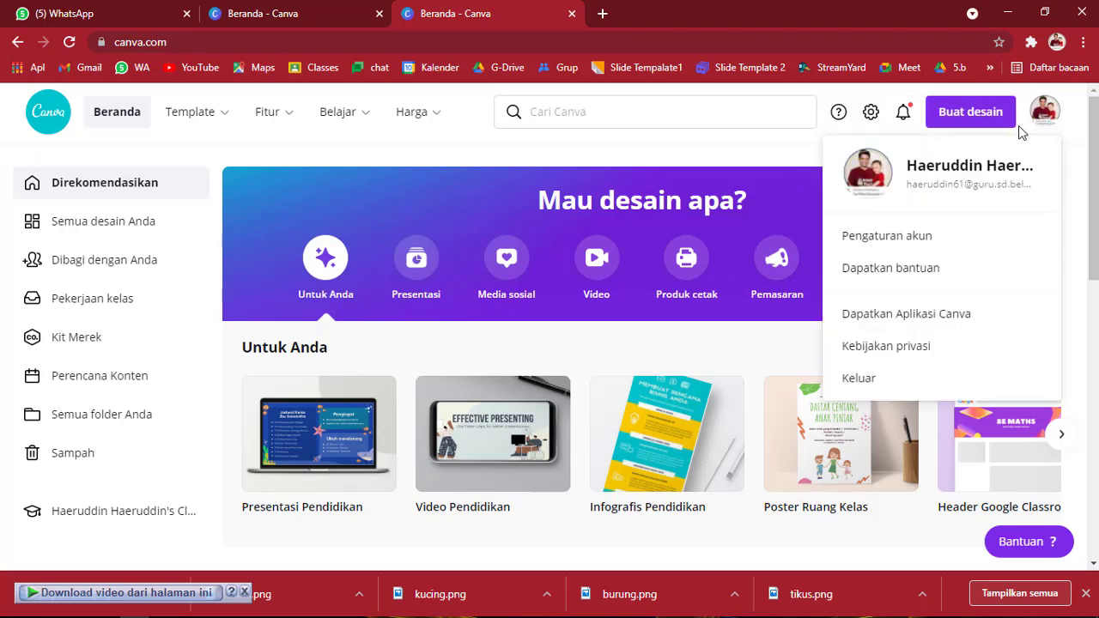
click(912, 248)
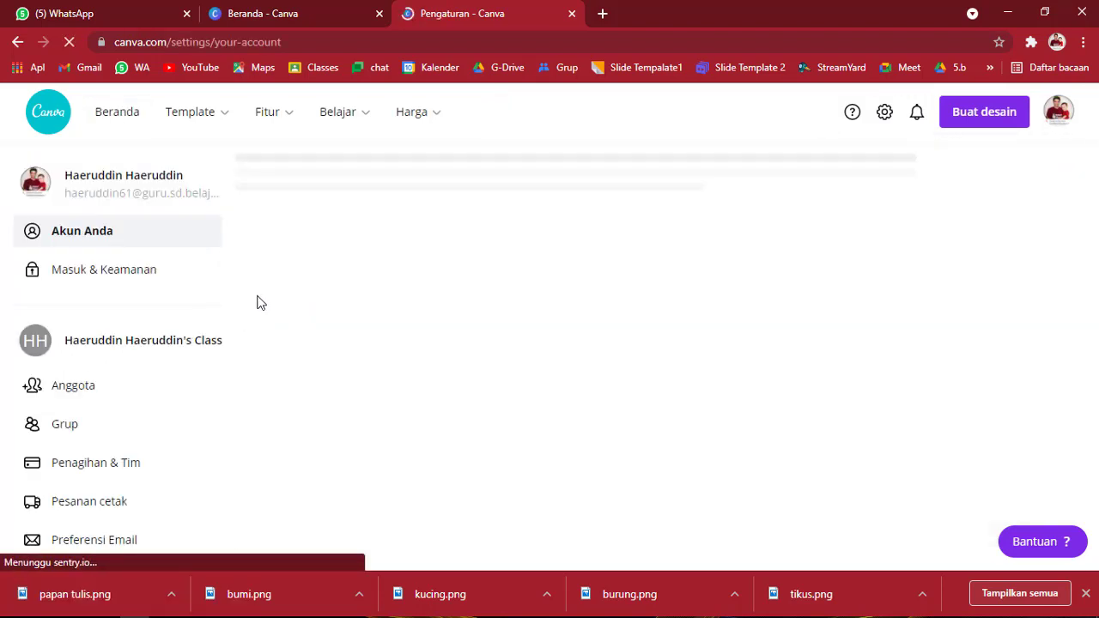
click(102, 472)
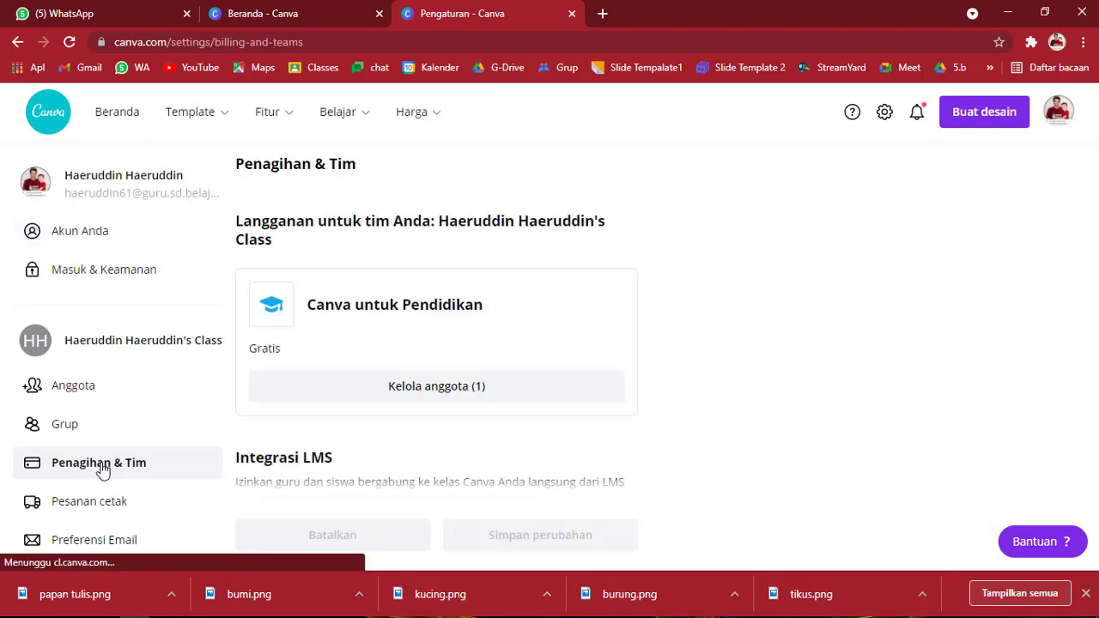
scroll(380, 392, down, 1)
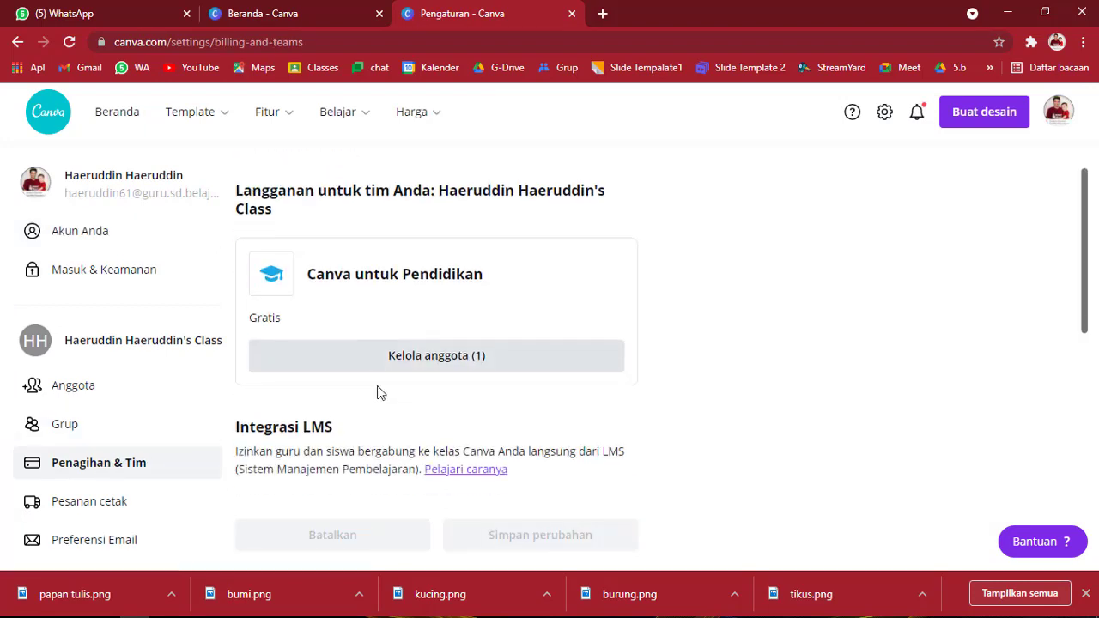
- Open the class member invitations and set the role of the first e-mail invitee to Guru
click(540, 325)
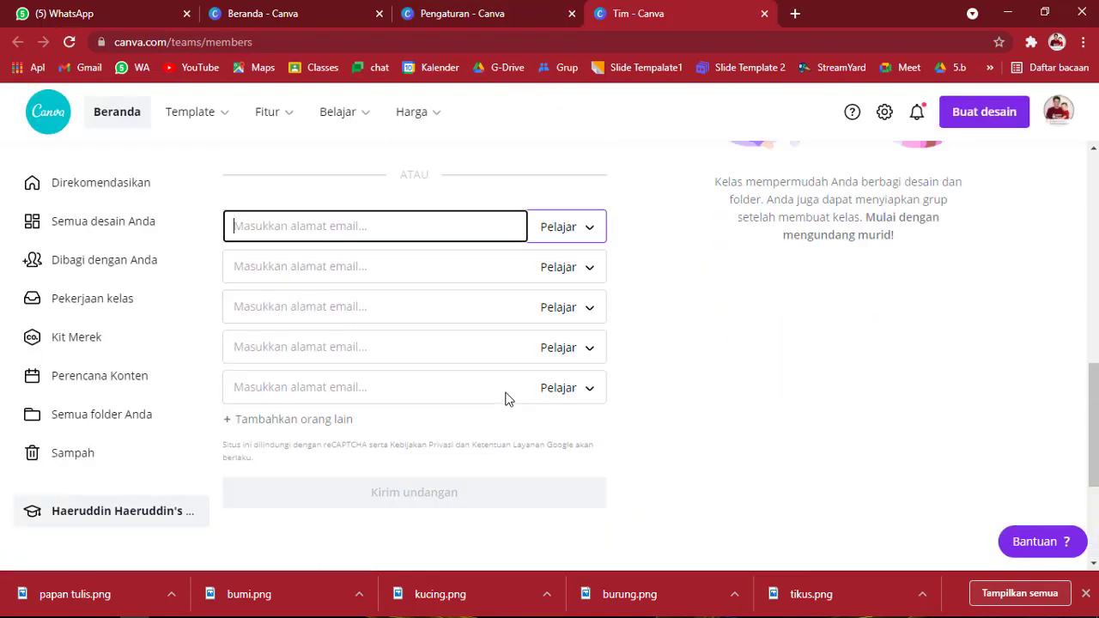
scroll(601, 344, up, 2)
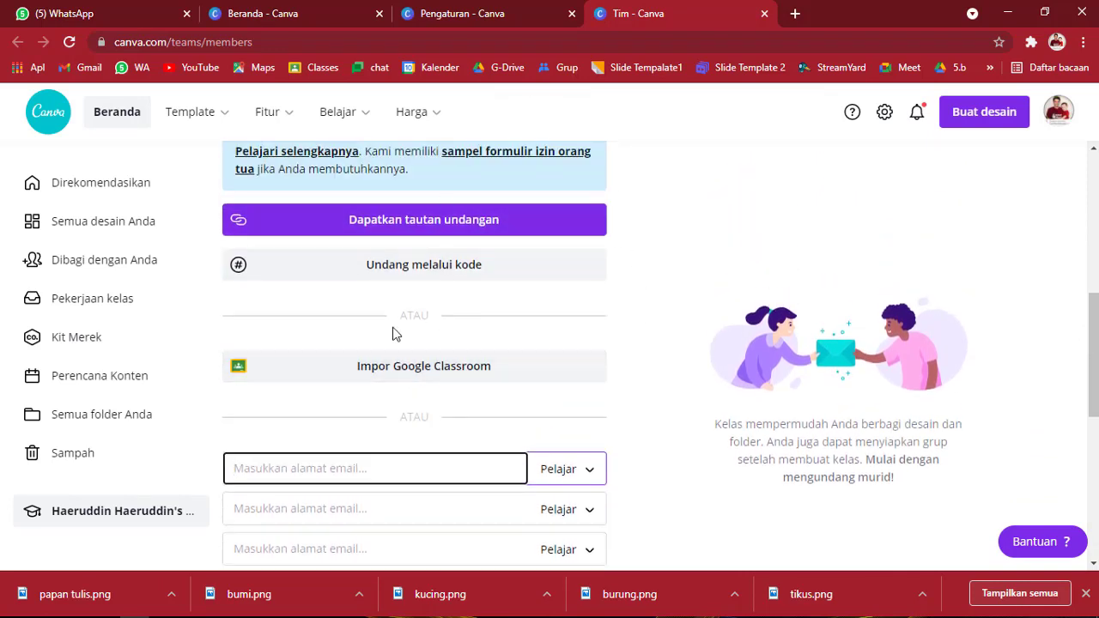
scroll(442, 384, down, 3)
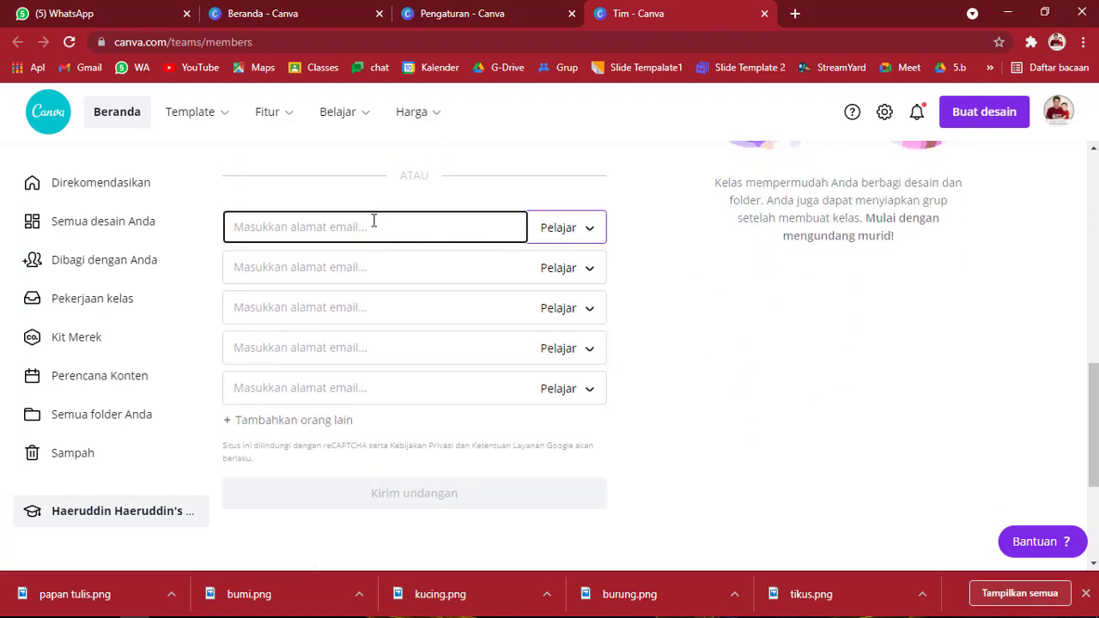
click(594, 234)
click(631, 189)
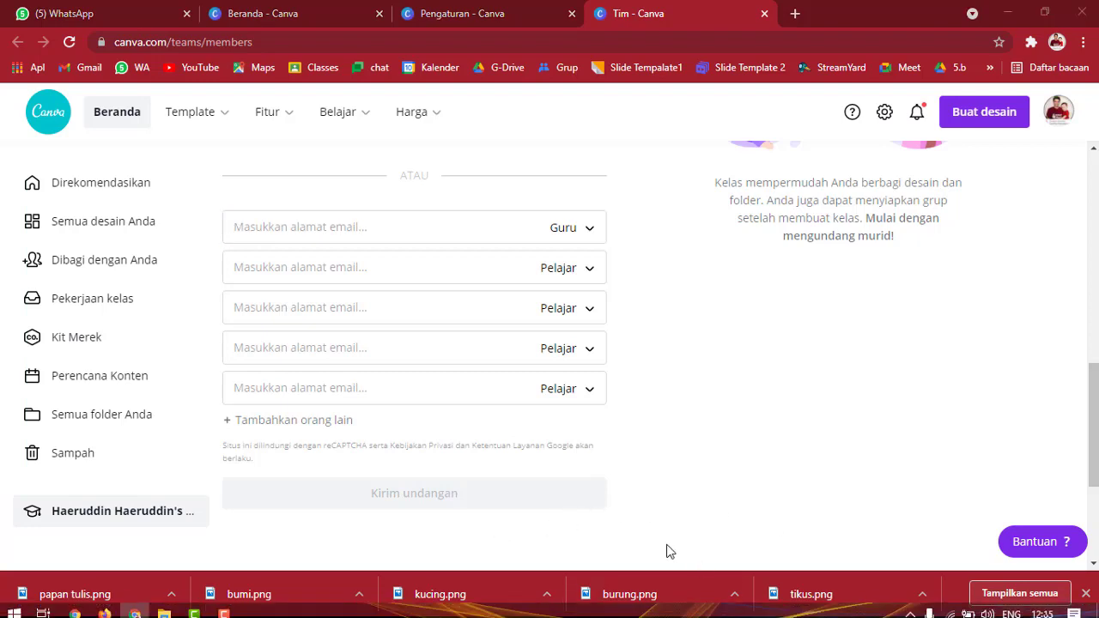
key(super)
click(223, 606)
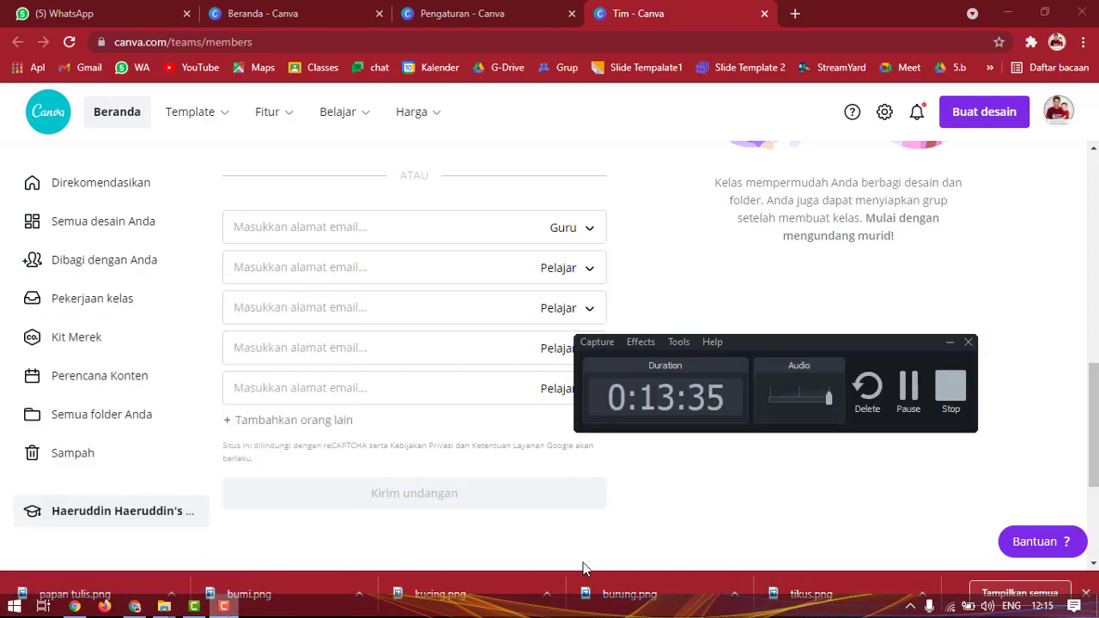